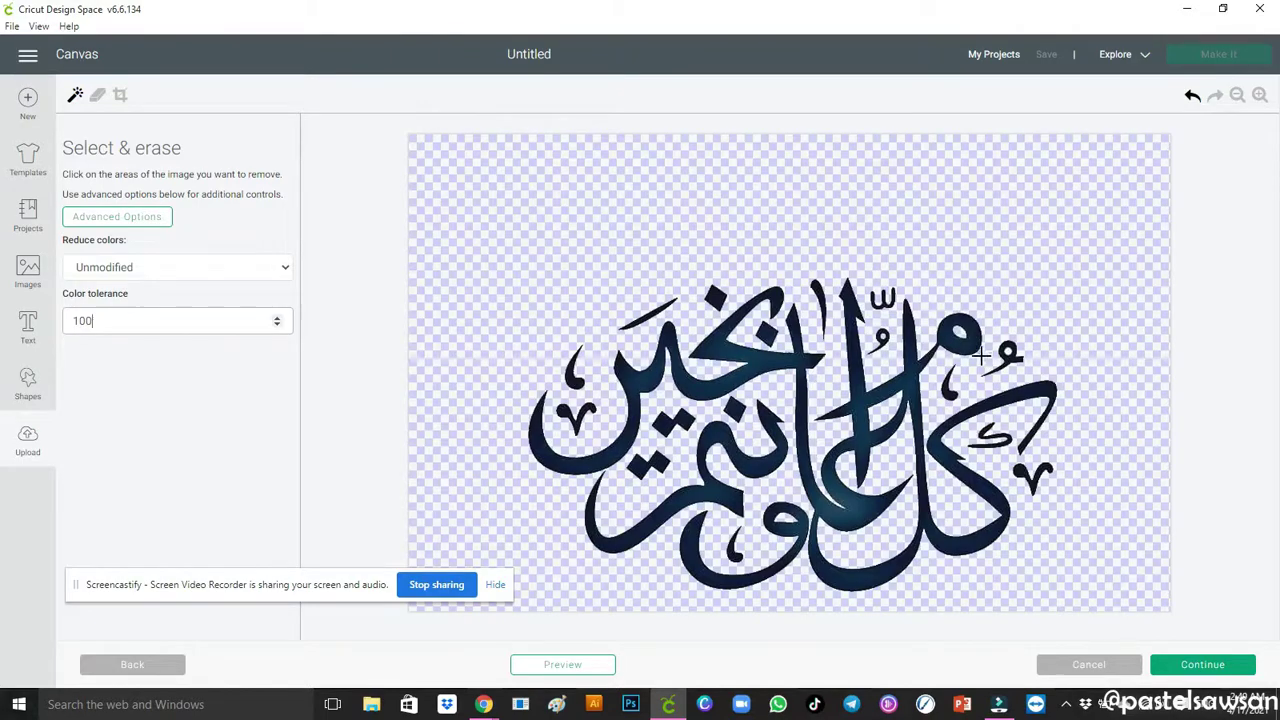
# Preview the cleaned calligraphy image, upload it as a Cut Image named 5-2, and insert it on the canvas.
pyautogui.click(562, 665)
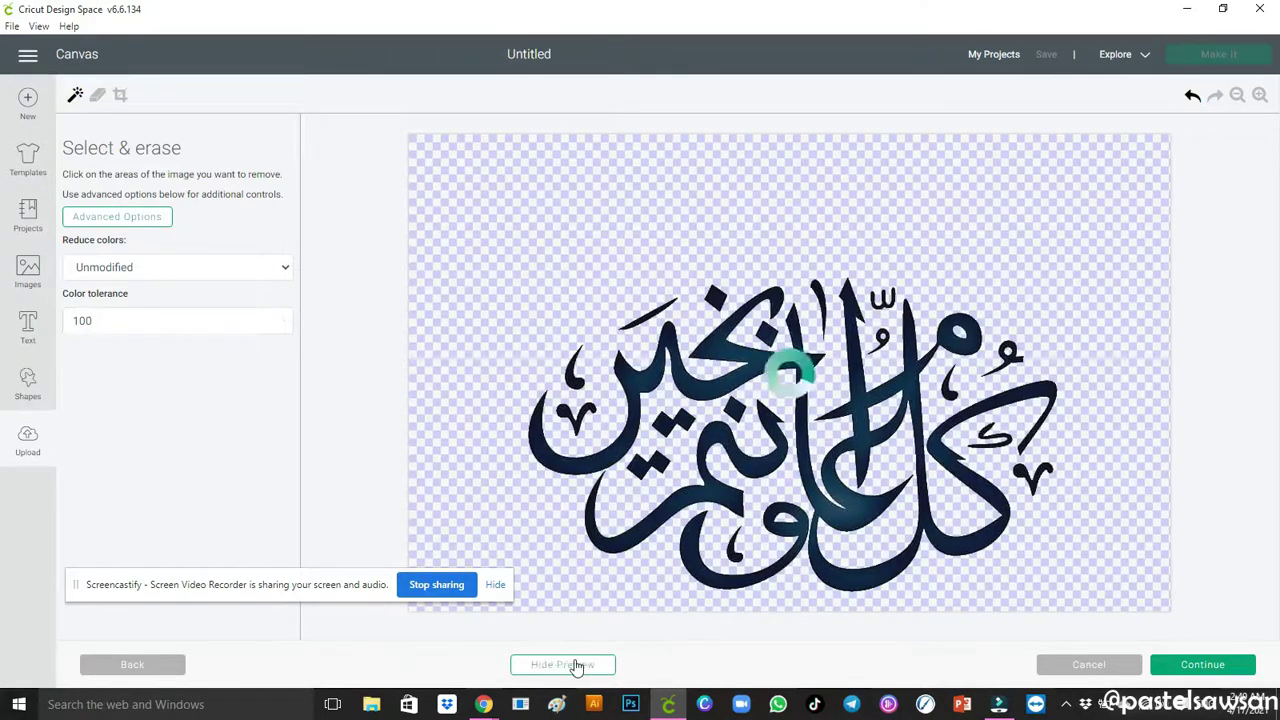
pyautogui.click(1203, 666)
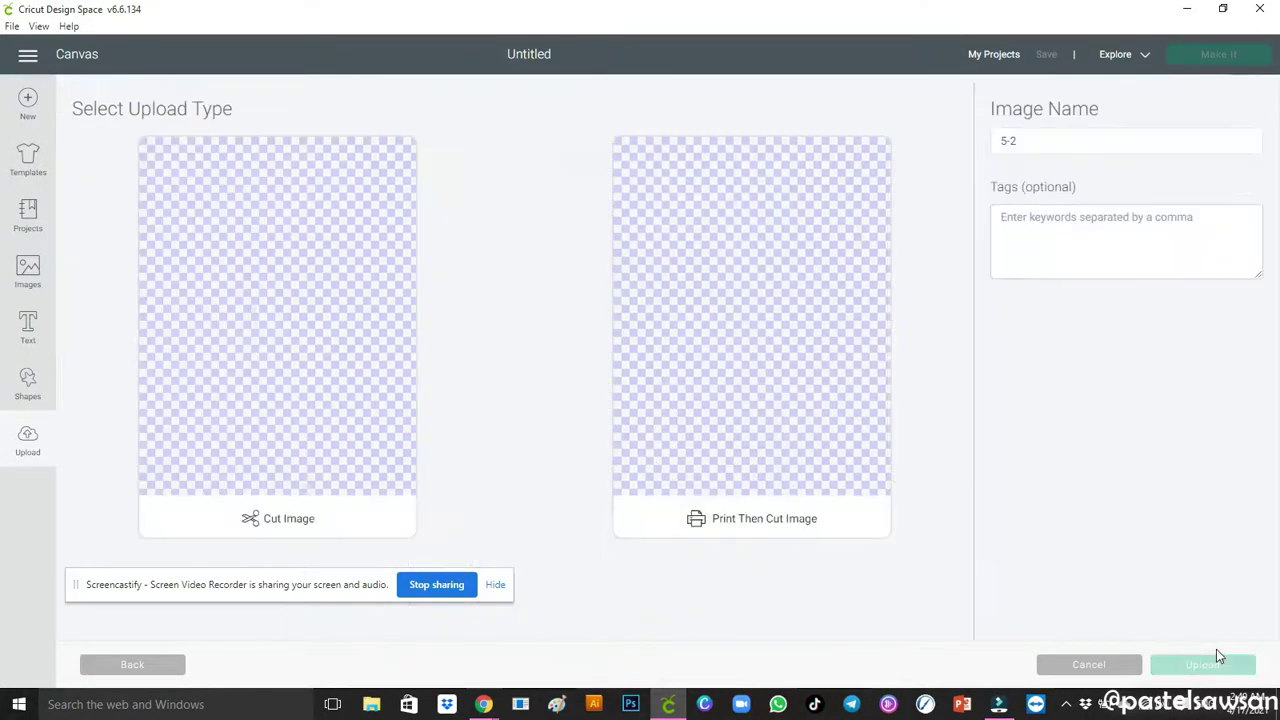
pyautogui.click(284, 260)
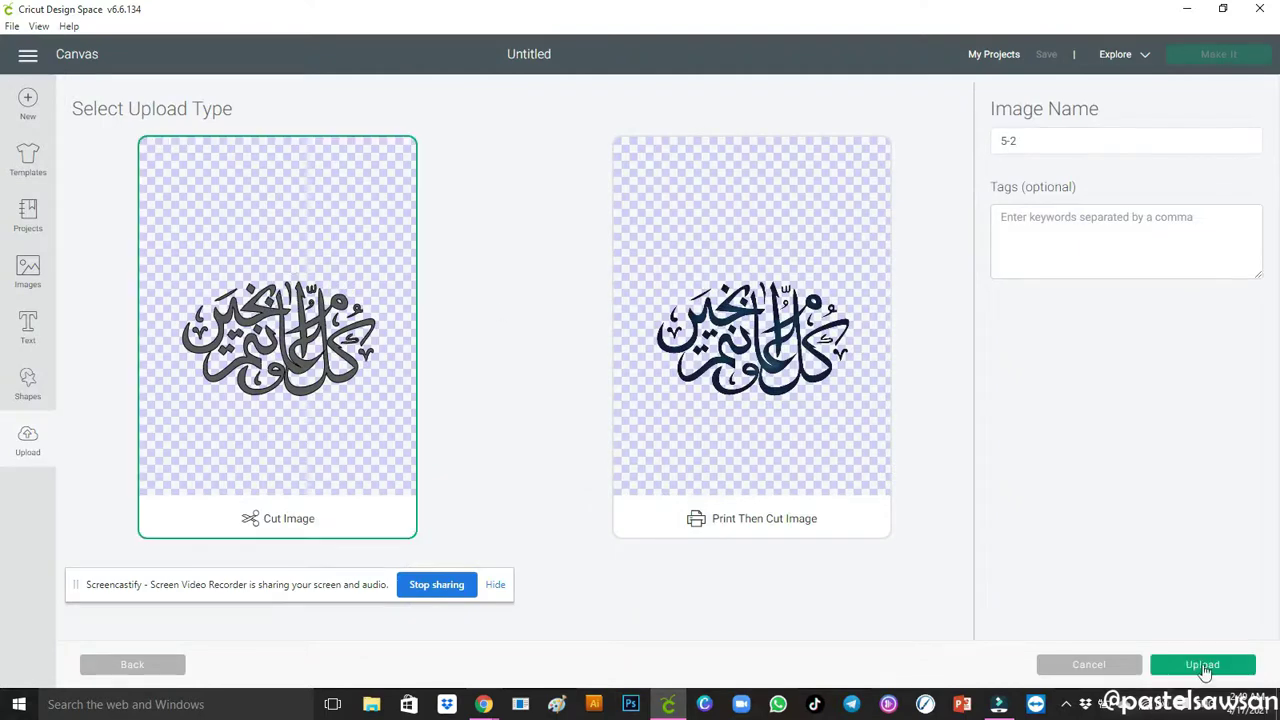
pyautogui.click(1202, 666)
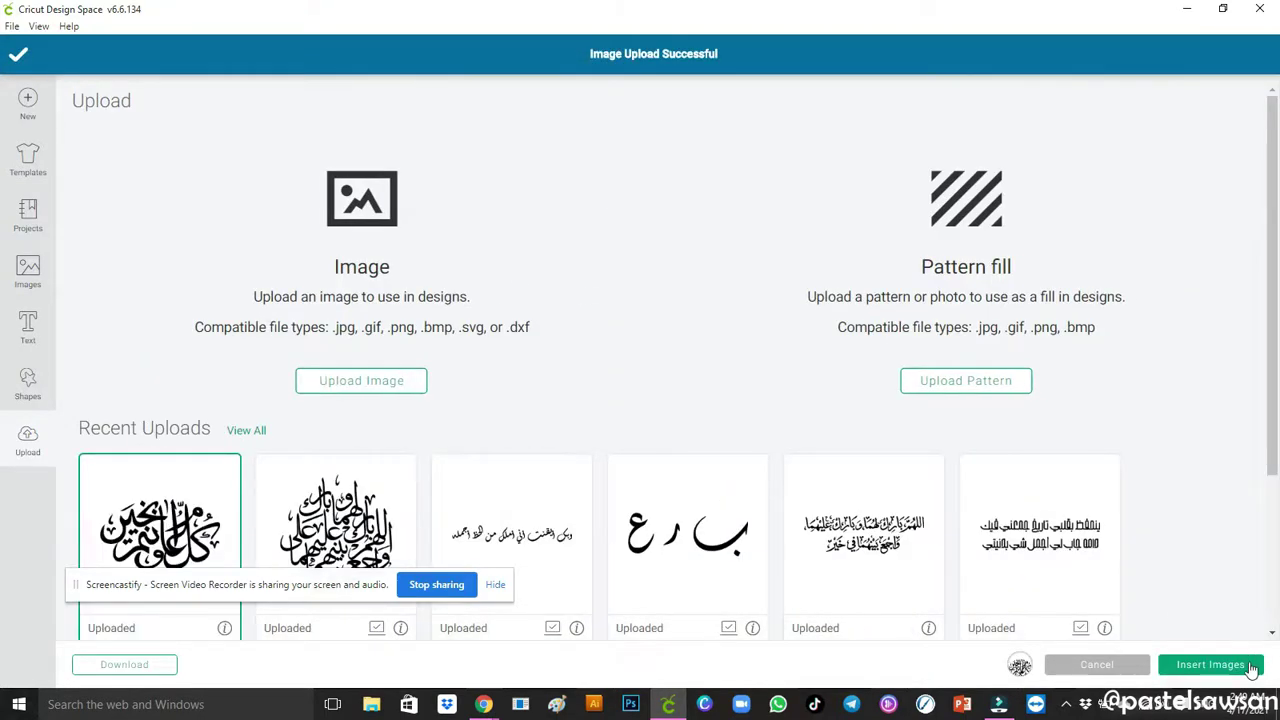
pyautogui.click(1255, 664)
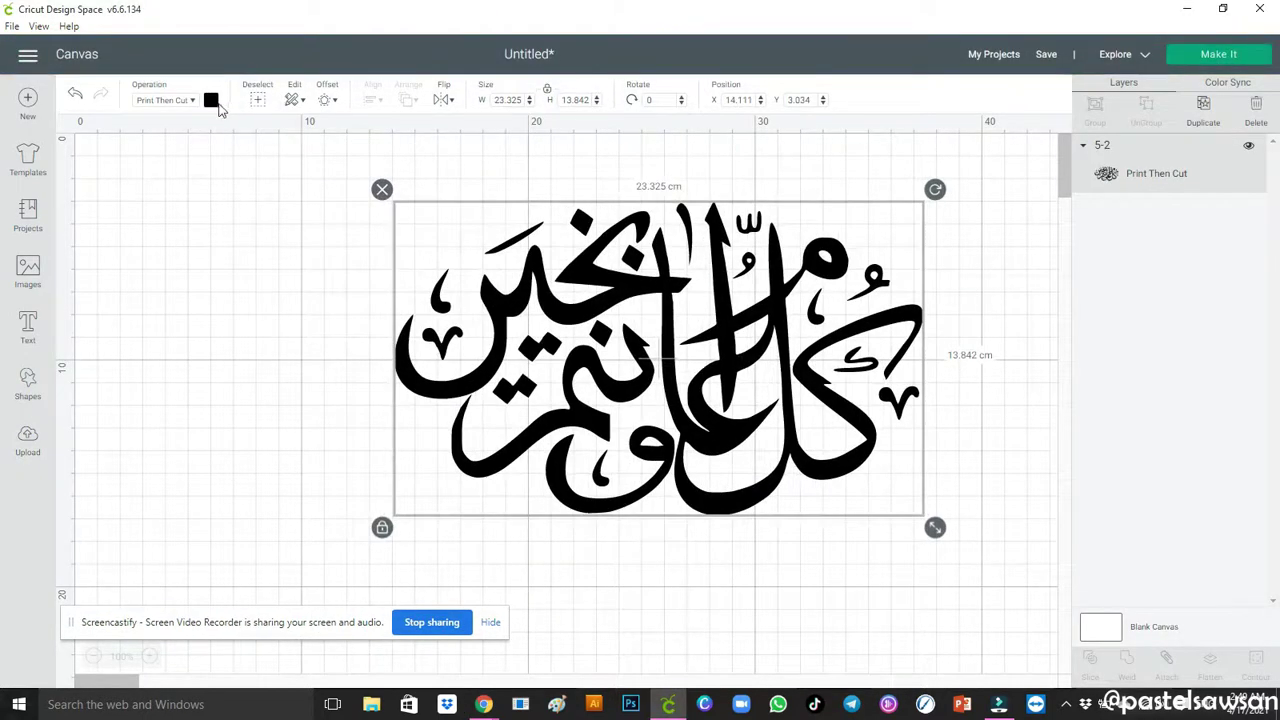
# Change the calligraphy's operation to Basic Cut and its material color to dark green.
pyautogui.click(192, 100)
pyautogui.click(183, 157)
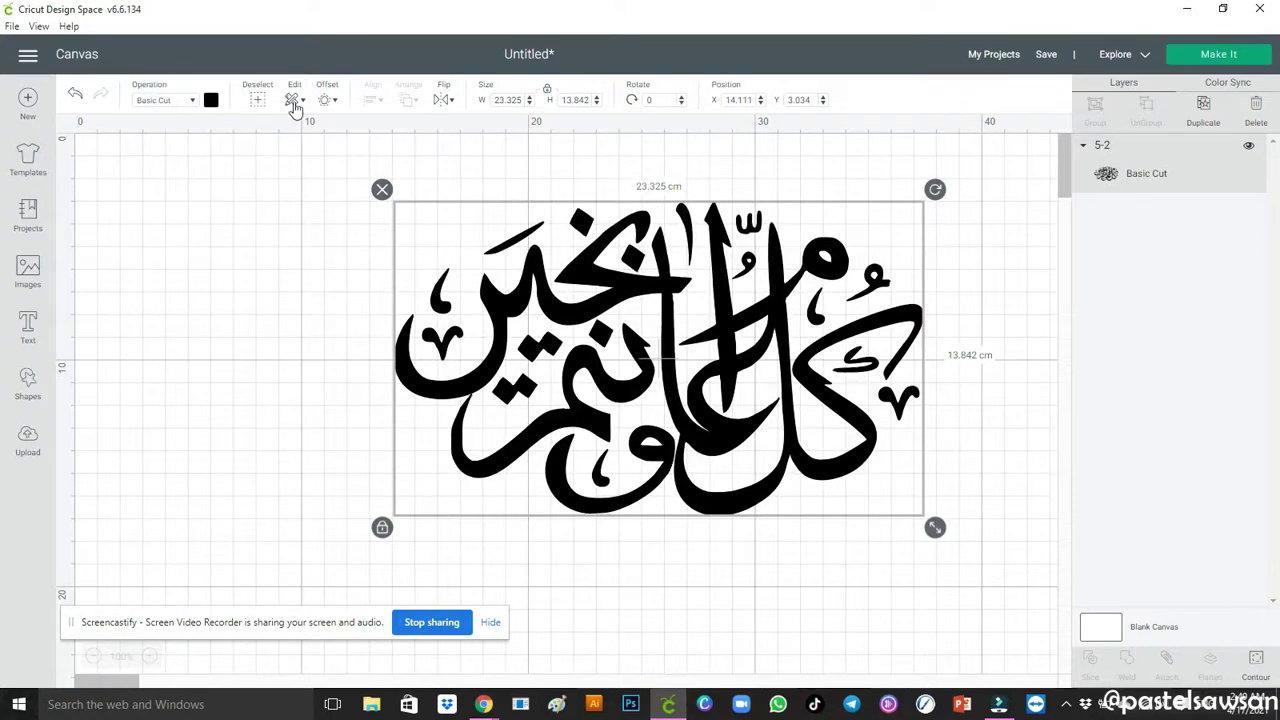
pyautogui.click(210, 101)
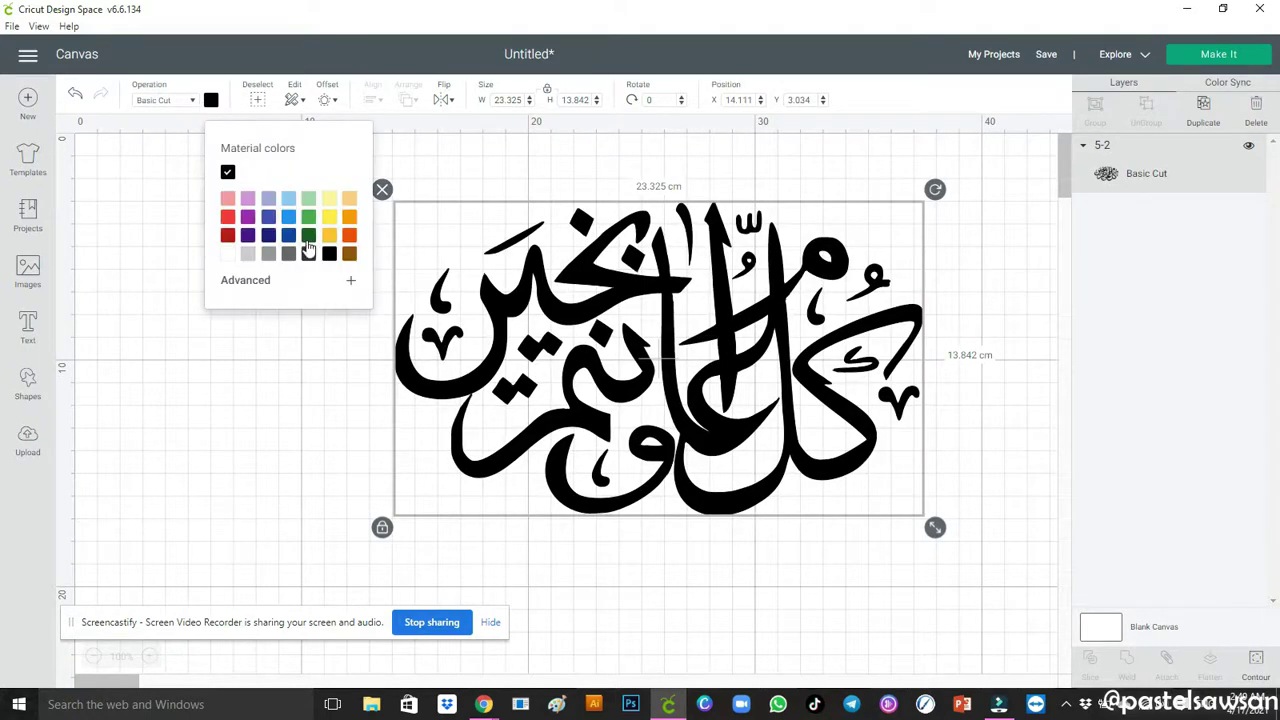
pyautogui.click(308, 238)
# Set the calligraphy's width to 6 cm and move it to about X 27.27, Y 5.398.
pyautogui.click(507, 100)
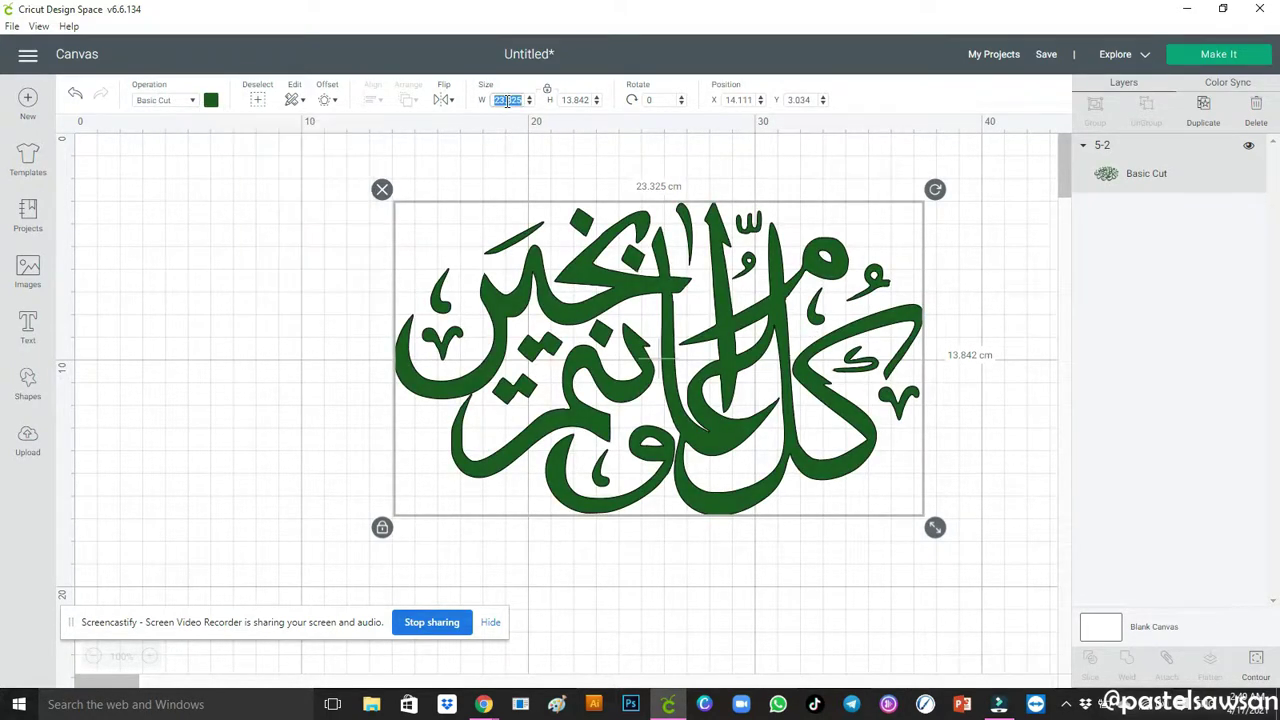
pyautogui.write('6')
pyautogui.press('Return')
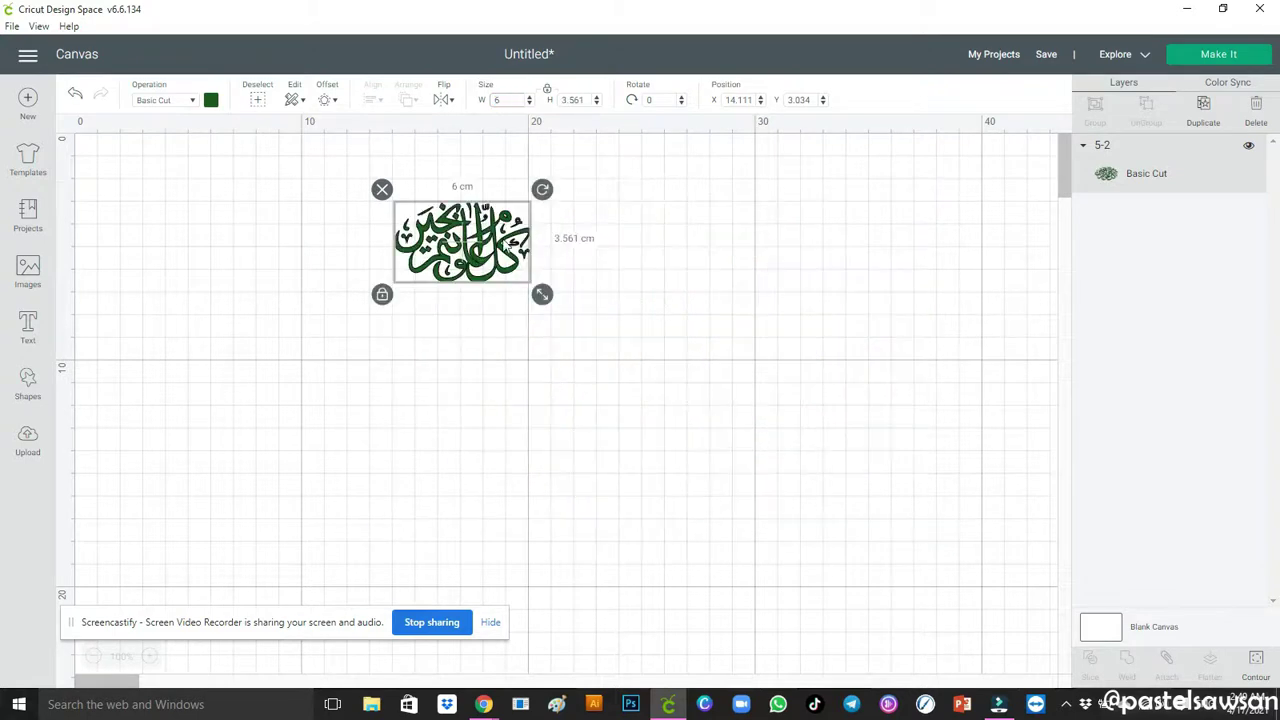
pyautogui.moveTo(510, 245); pyautogui.dragTo(808, 299)
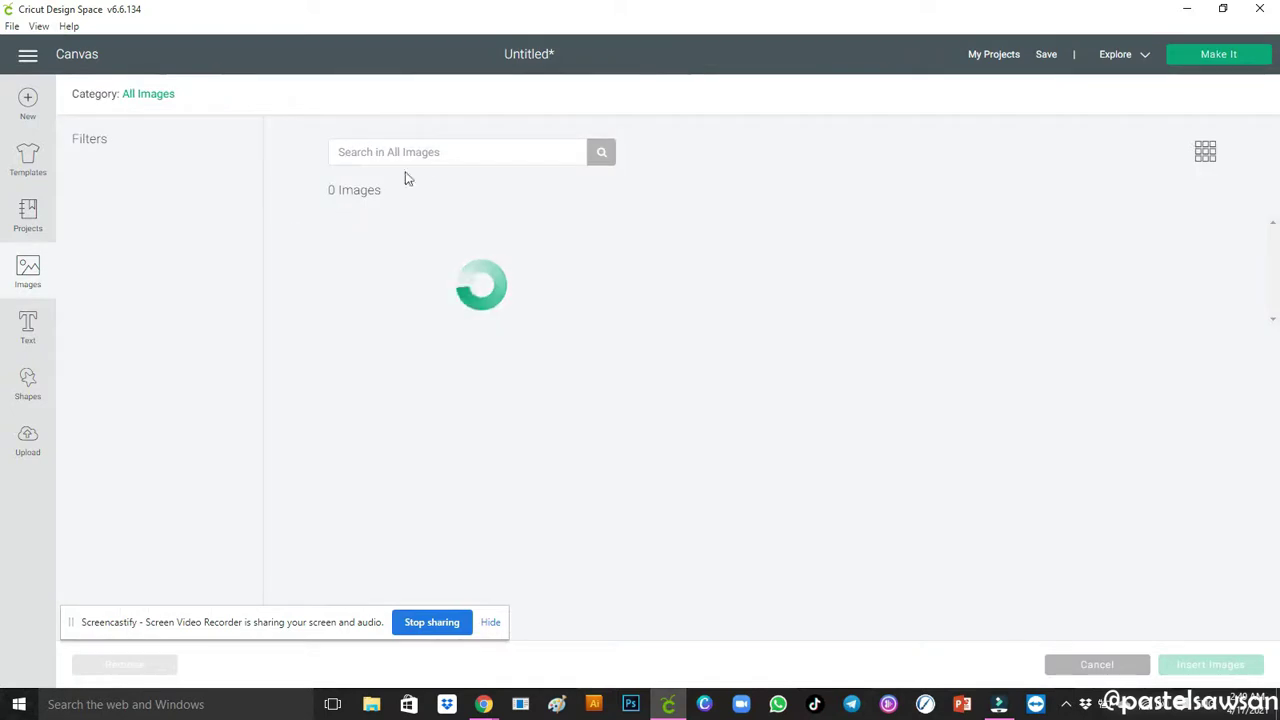
# Search the image library for "moon" and insert the ornate crescent with hanging bead strings and pendants.
pyautogui.click(435, 145)
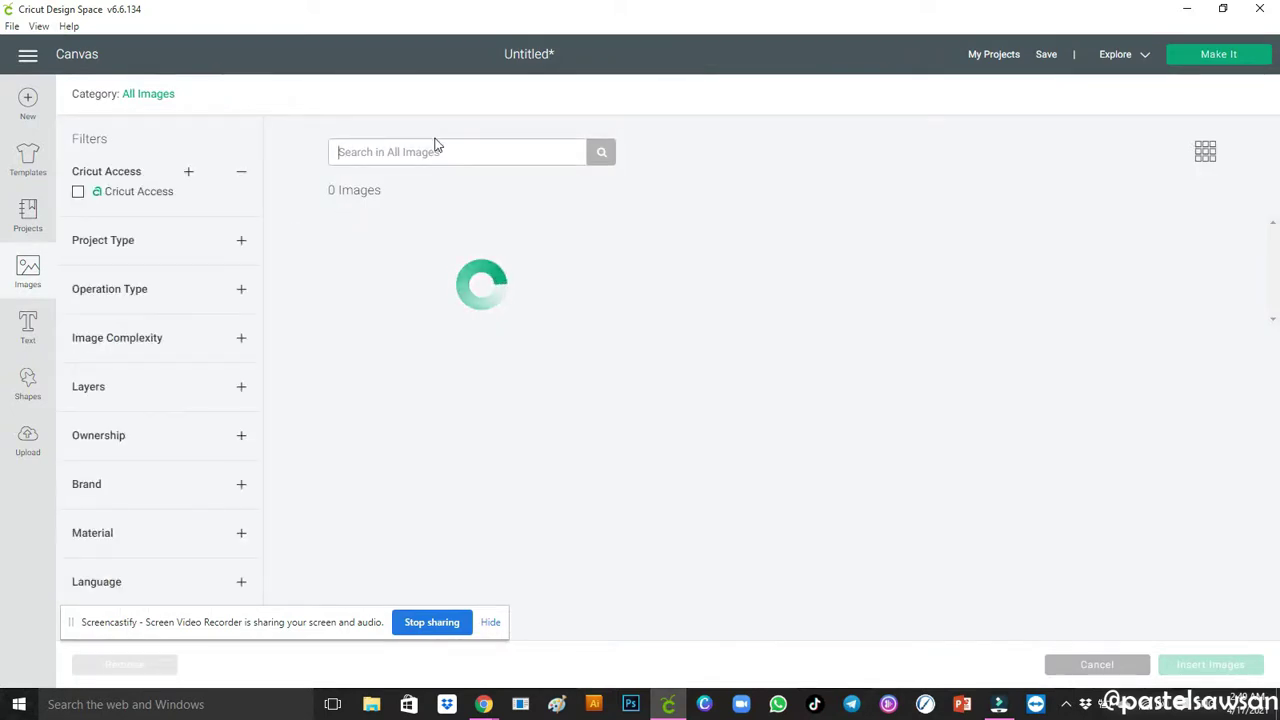
pyautogui.write('moon')
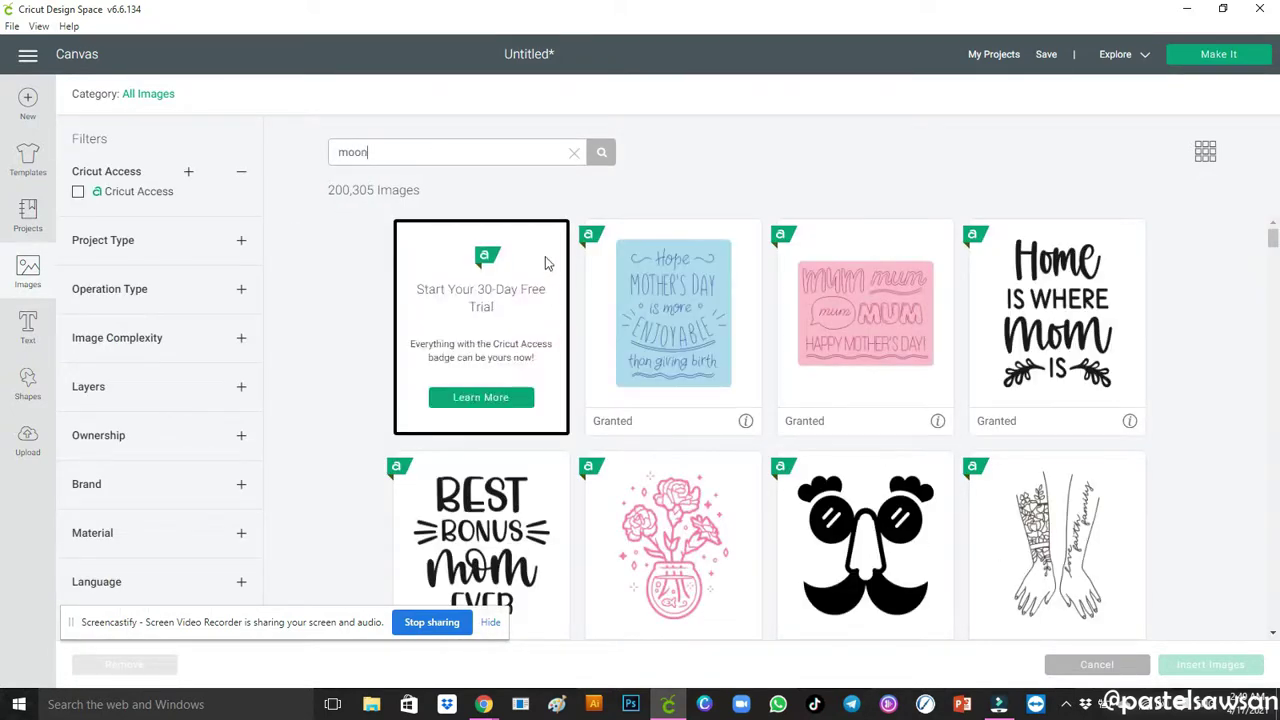
pyautogui.press('Return')
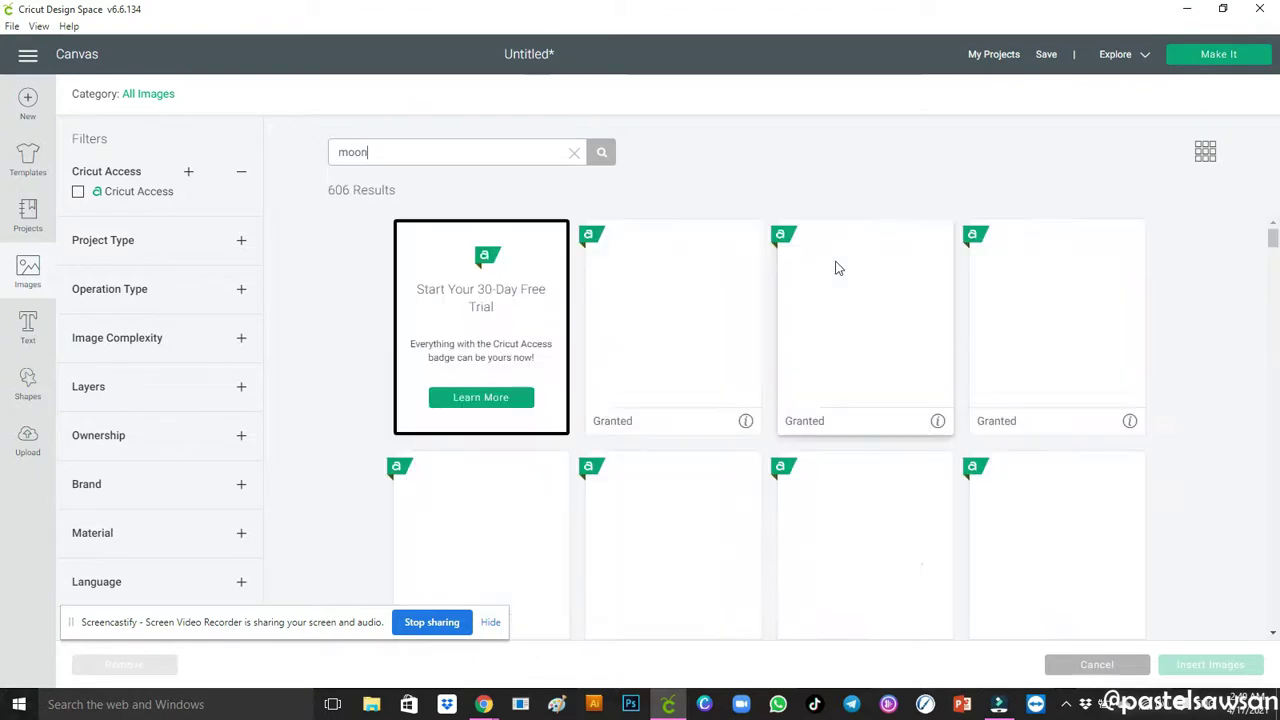
pyautogui.click(1080, 510)
pyautogui.click(1230, 670)
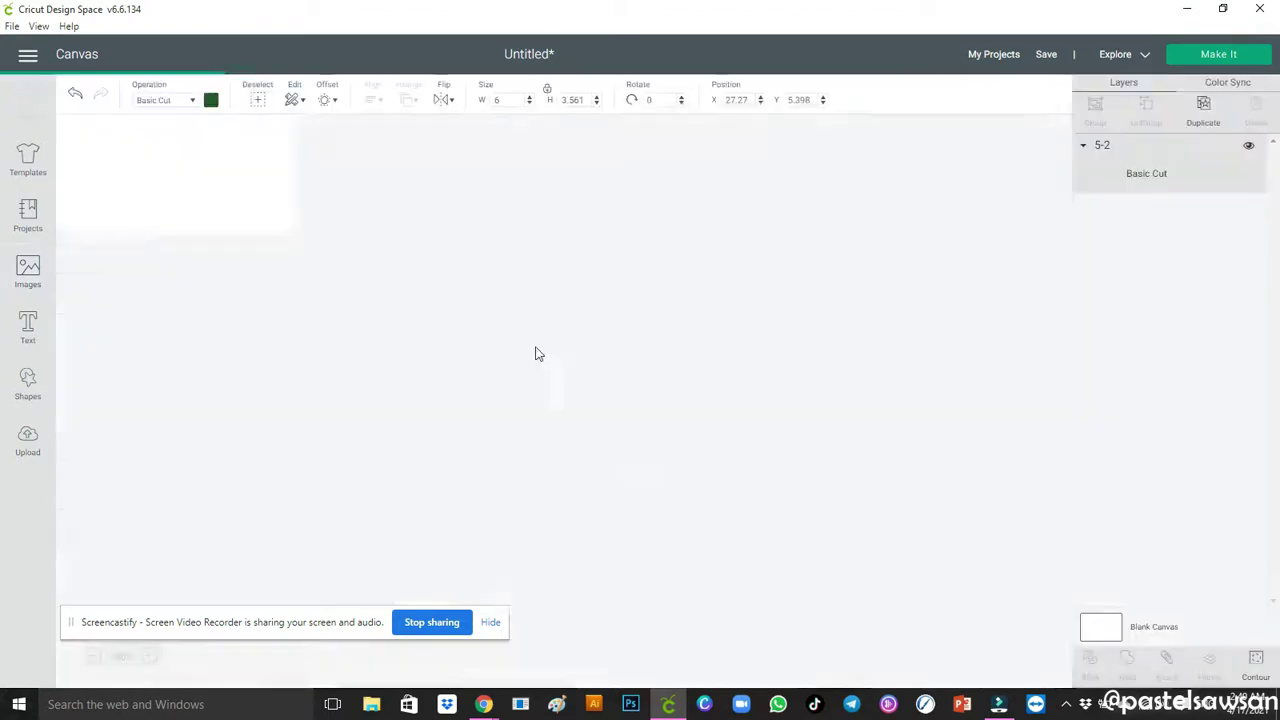
# Enlarge the moon to about 15.06 by 31.45 cm and position it near the canvas's upper edge.
pyautogui.click(254, 277)
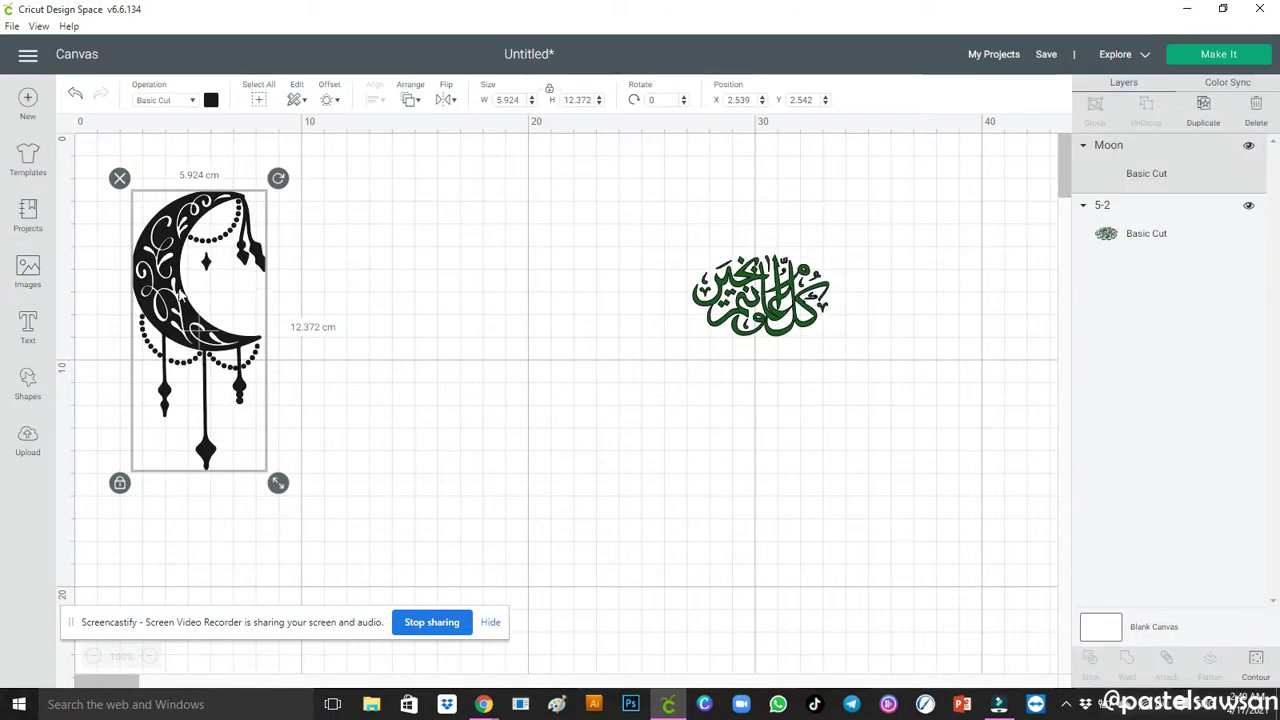
pyautogui.moveTo(274, 480); pyautogui.dragTo(520, 675)
pyautogui.moveTo(307, 466); pyautogui.dragTo(305, 402)
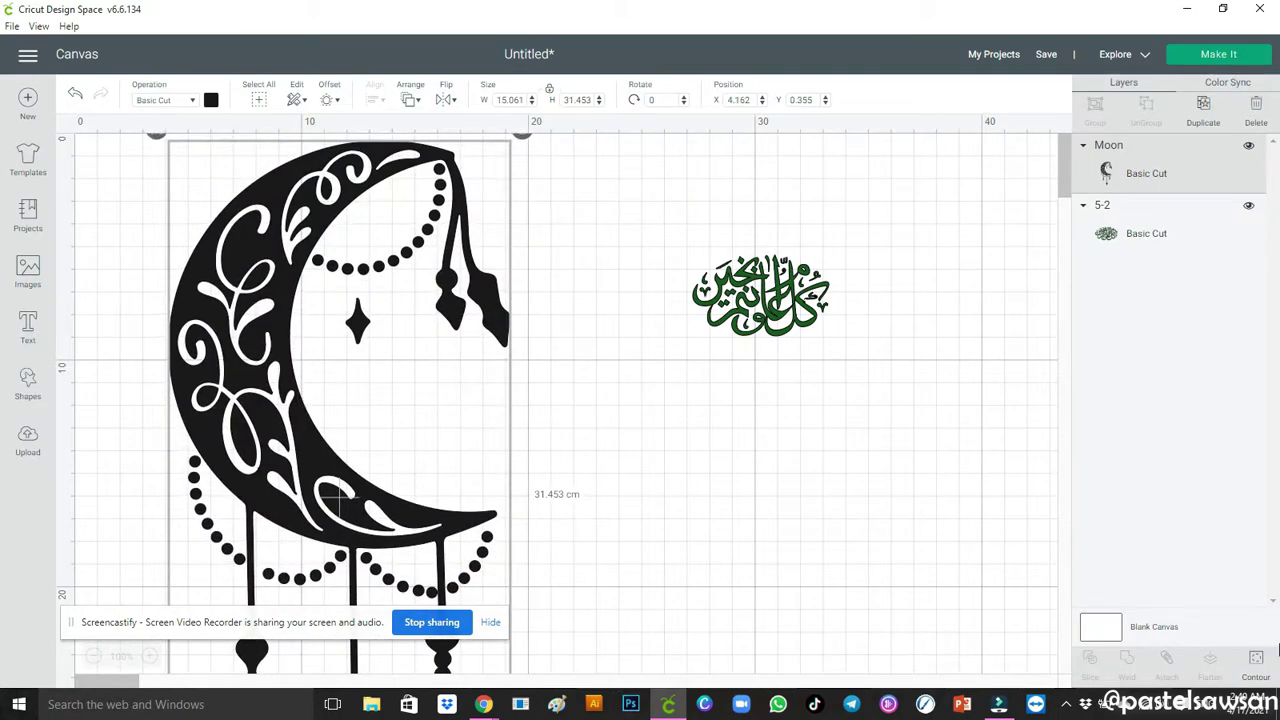
# Open the moon's contours and hide the small four-pointed star inside the crescent.
pyautogui.click(1256, 665)
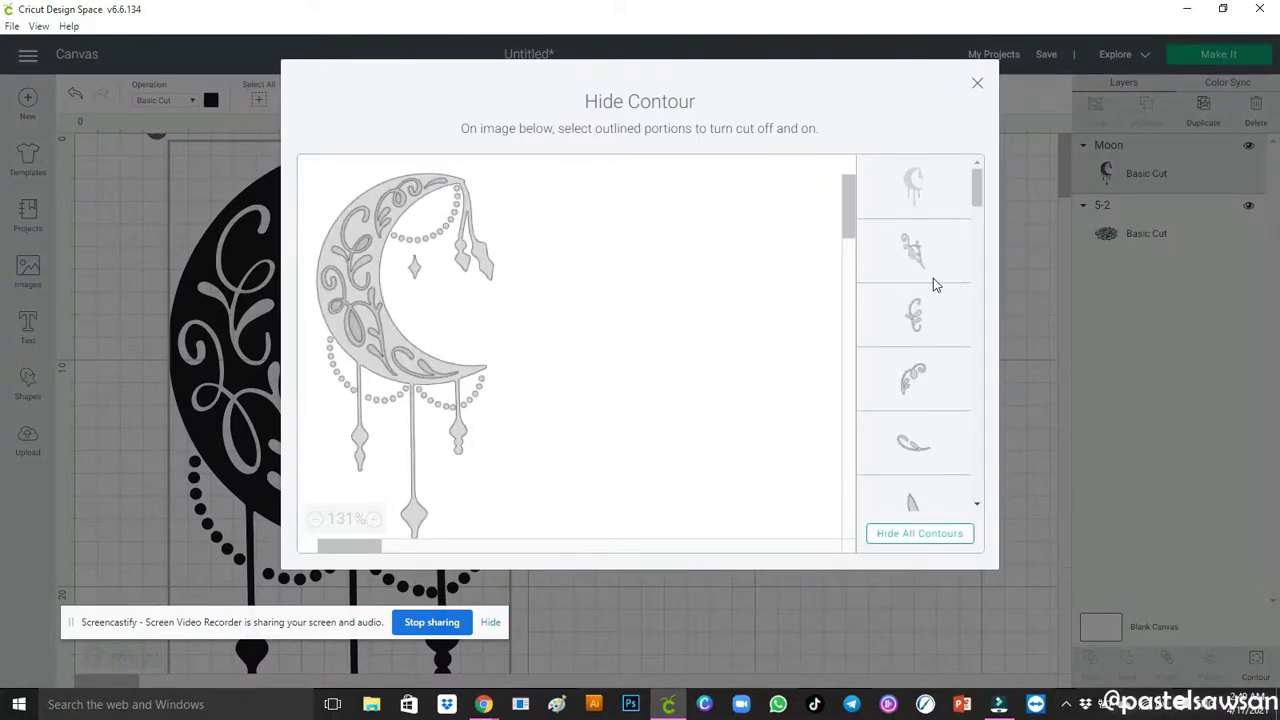
pyautogui.scroll(-3, 930, 295)
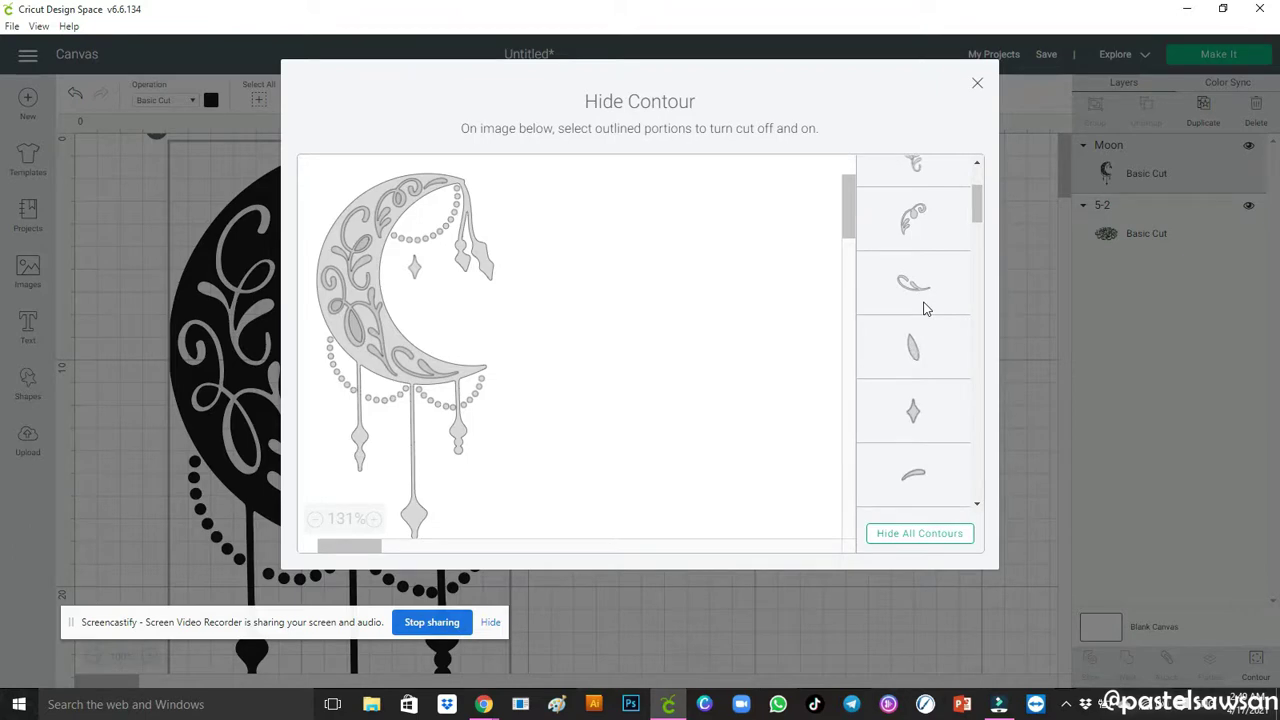
pyautogui.scroll(-2, 925, 310)
pyautogui.click(930, 323)
pyautogui.scroll(-4, 928, 366)
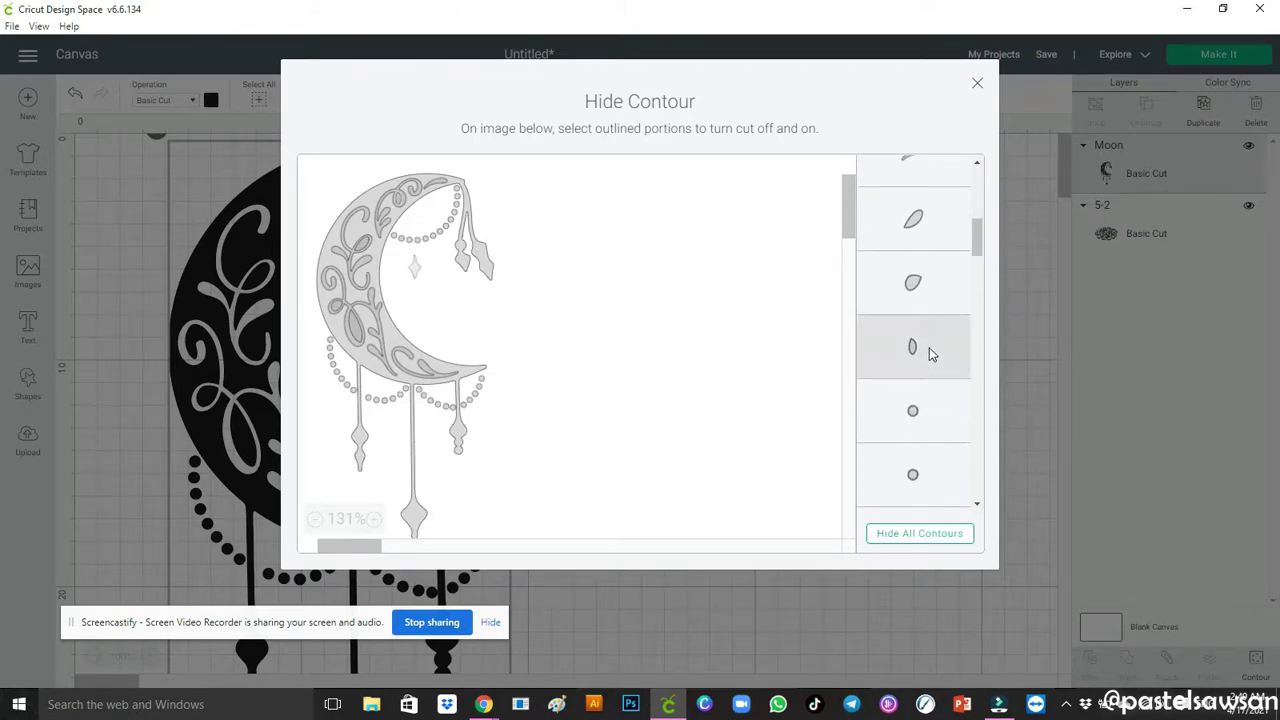
# Hide all the small round bead contours hanging from the moon and close the contour editor.
pyautogui.click(942, 425)
pyautogui.scroll(-4, 935, 460)
pyautogui.click(925, 238)
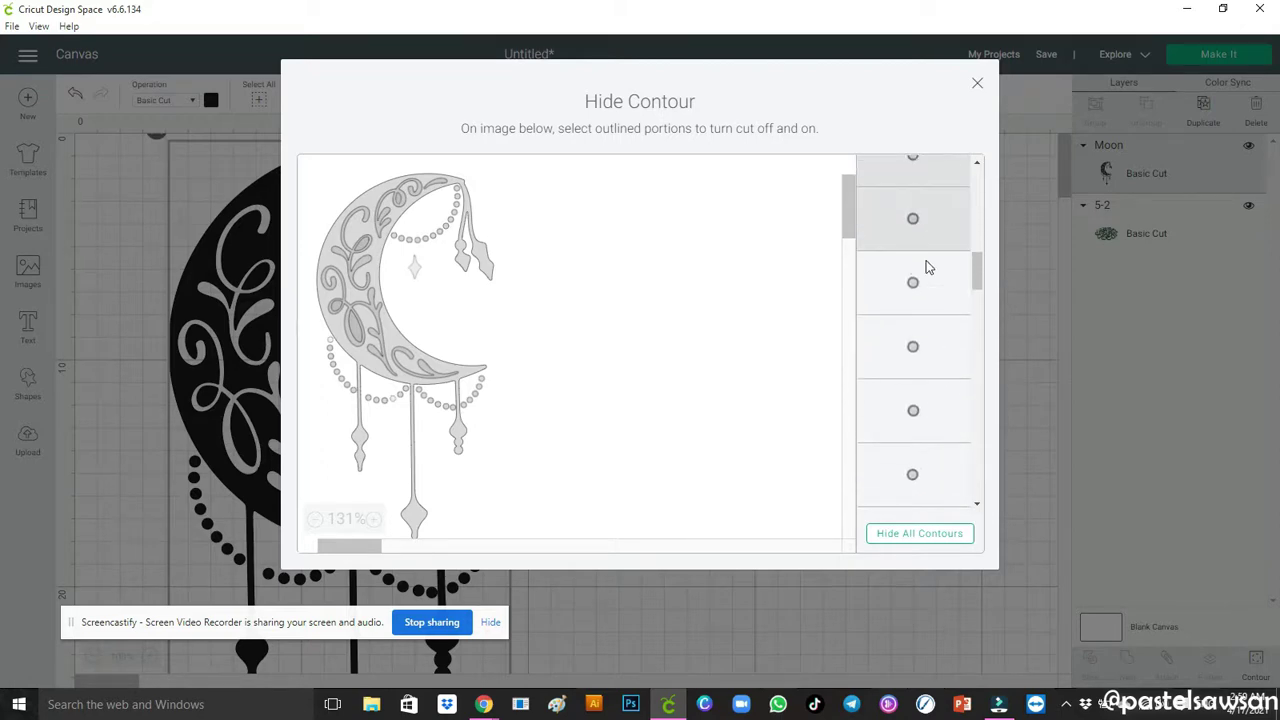
pyautogui.click(930, 285)
pyautogui.click(929, 350)
pyautogui.click(927, 412)
pyautogui.click(925, 462)
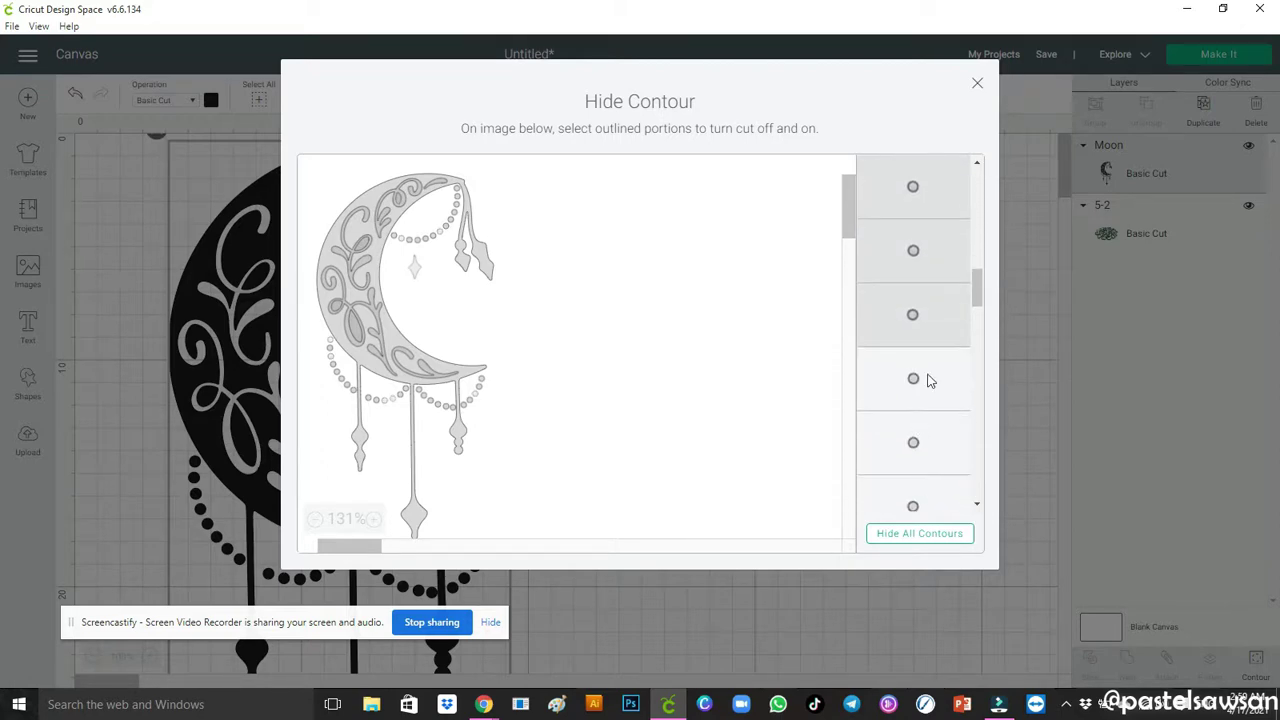
pyautogui.click(926, 378)
pyautogui.click(929, 440)
pyautogui.click(930, 490)
pyautogui.scroll(-3, 923, 466)
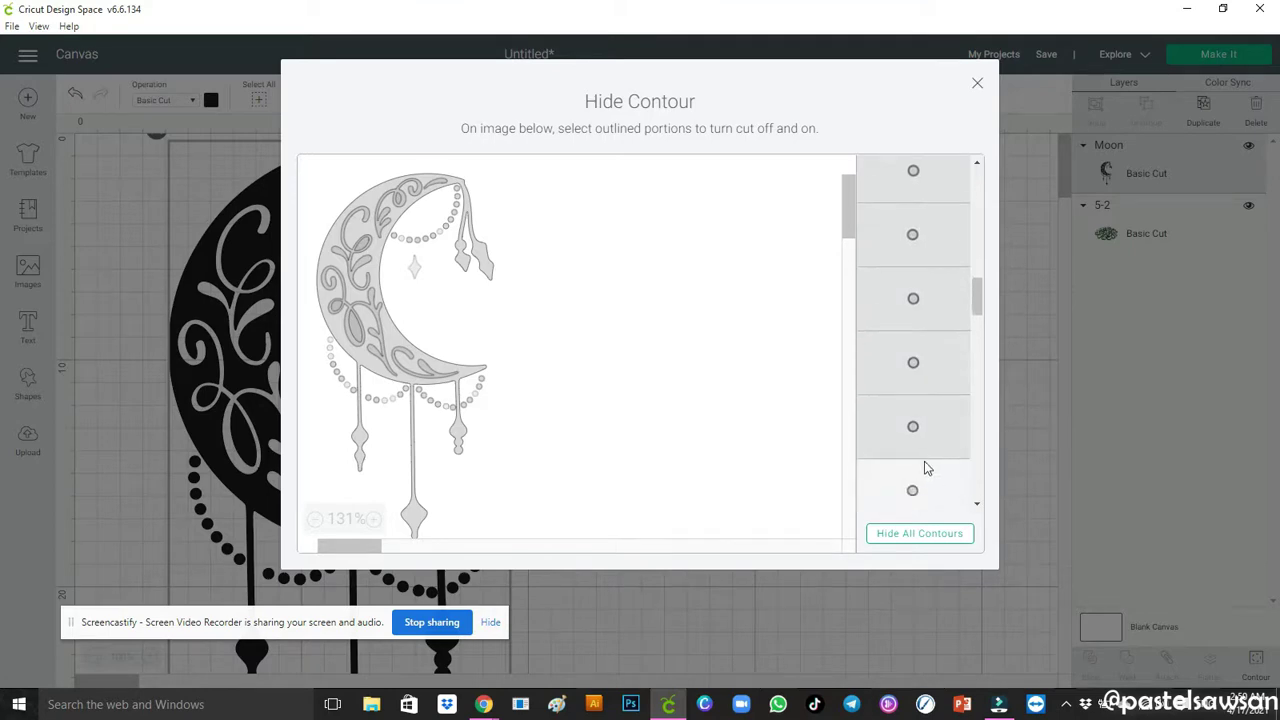
pyautogui.click(938, 318)
pyautogui.click(937, 380)
pyautogui.click(939, 436)
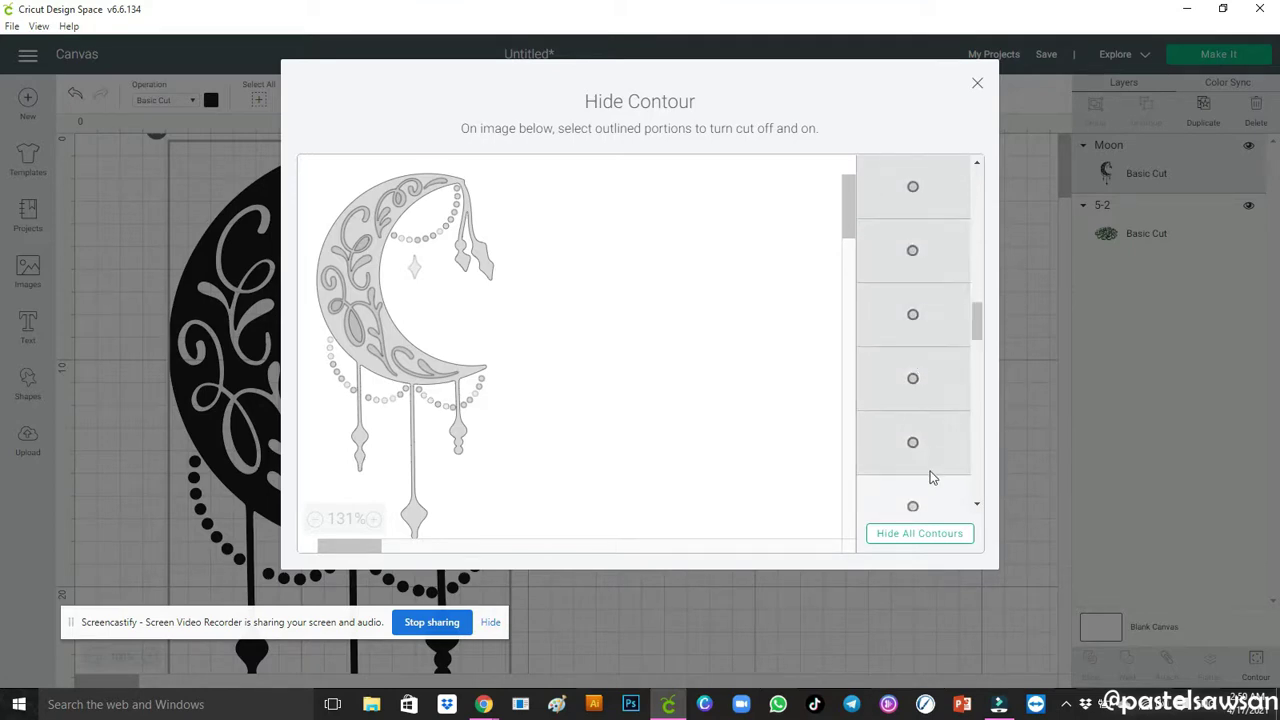
pyautogui.scroll(-1, 931, 471)
pyautogui.click(948, 436)
pyautogui.click(934, 491)
pyautogui.scroll(-3, 930, 450)
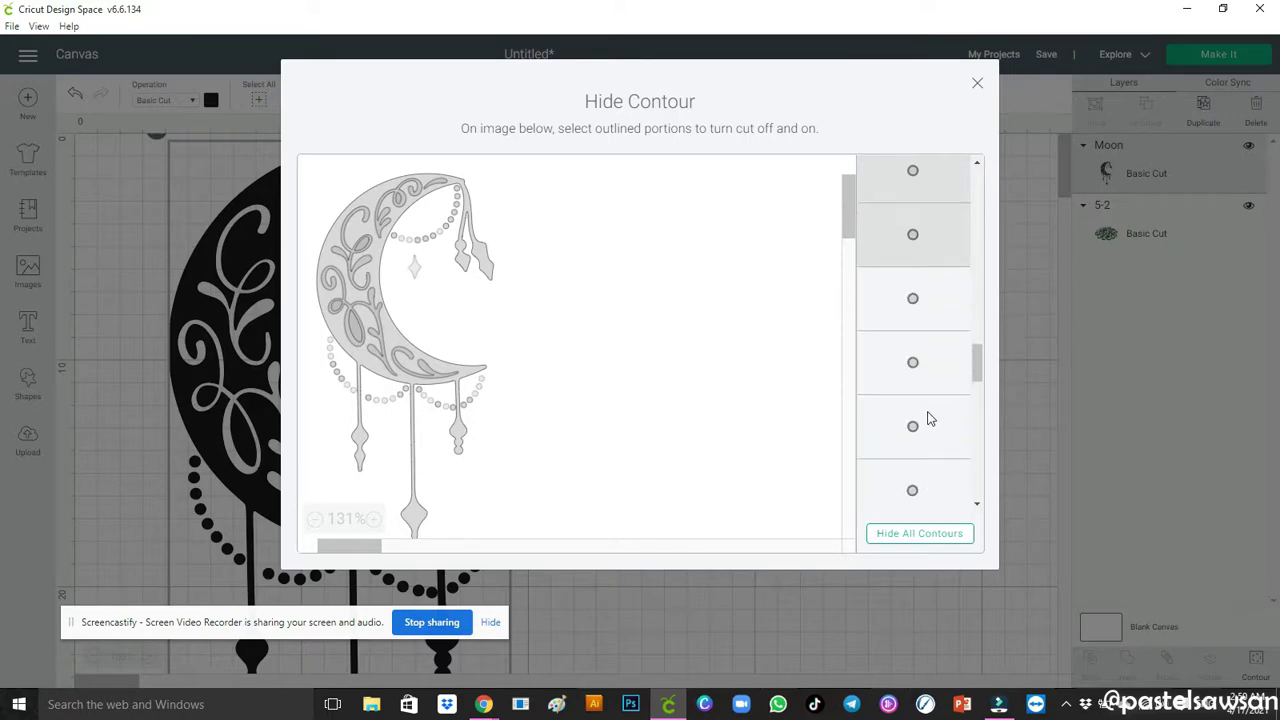
pyautogui.click(952, 317)
pyautogui.click(943, 363)
pyautogui.click(946, 456)
pyautogui.click(943, 484)
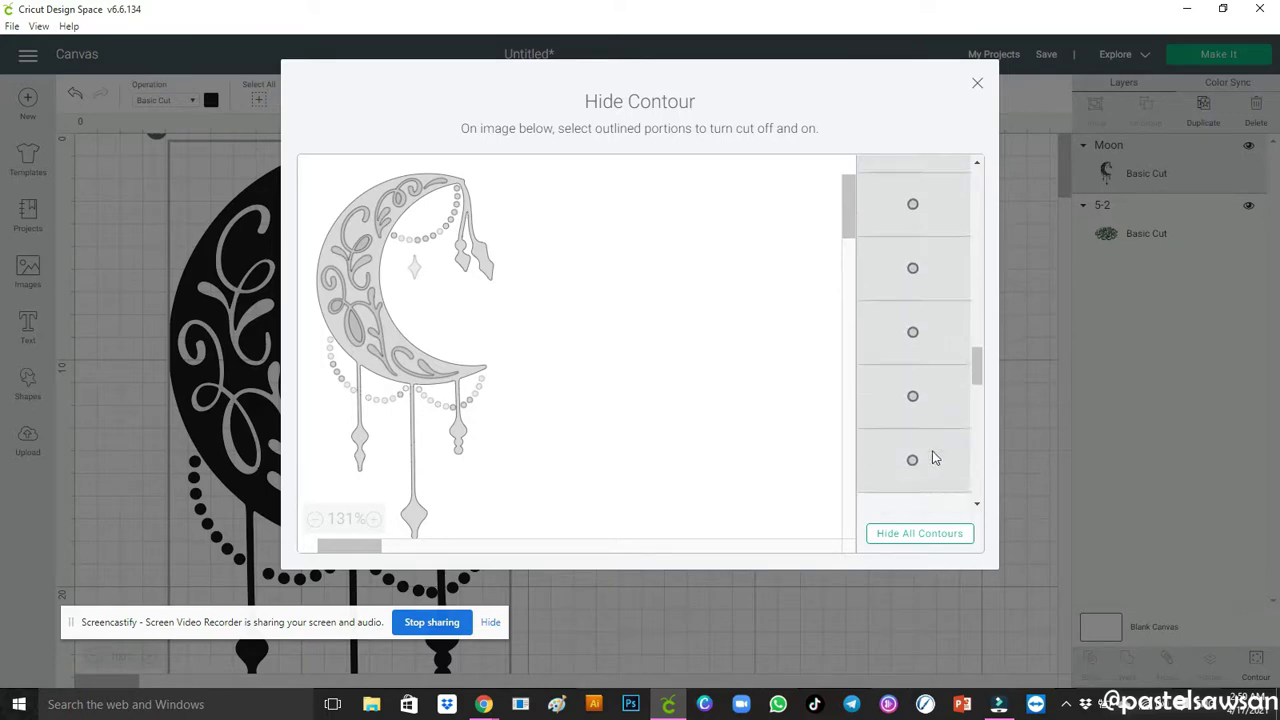
pyautogui.scroll(-3, 931, 457)
pyautogui.click(940, 238)
pyautogui.click(942, 286)
pyautogui.click(952, 385)
pyautogui.click(940, 442)
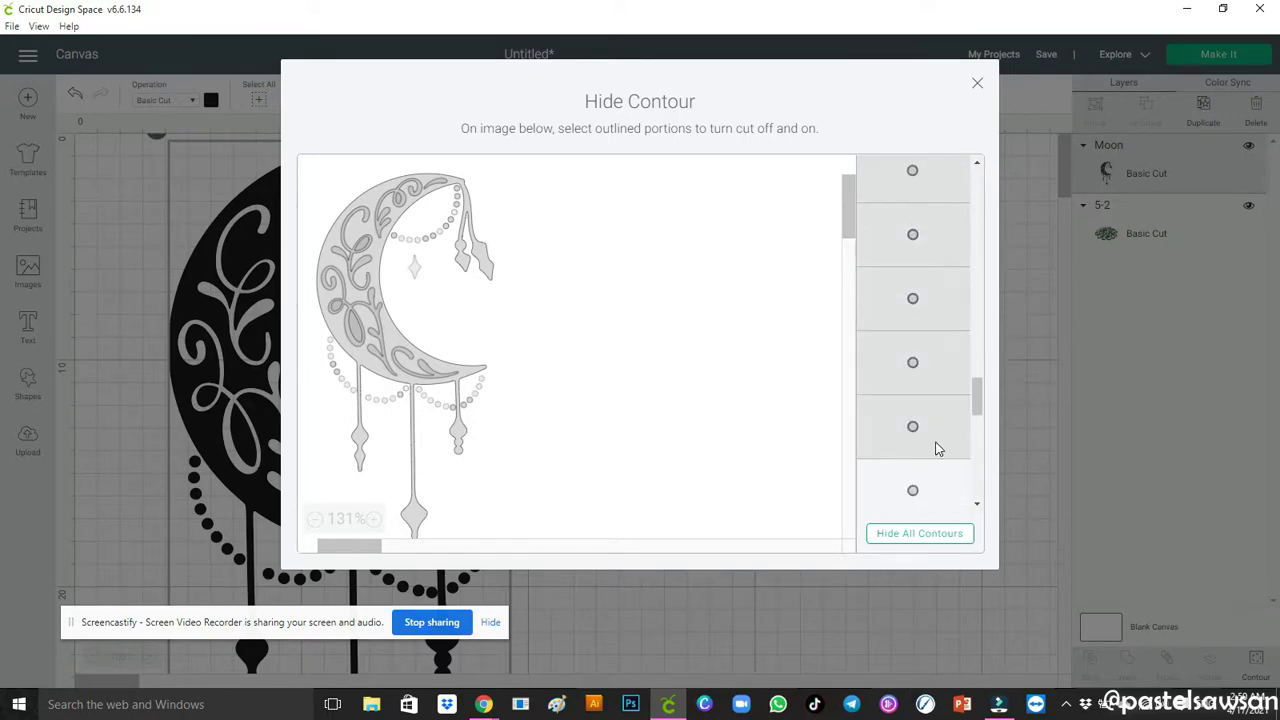
pyautogui.click(930, 470)
pyautogui.scroll(-3, 928, 460)
pyautogui.click(931, 258)
pyautogui.click(936, 304)
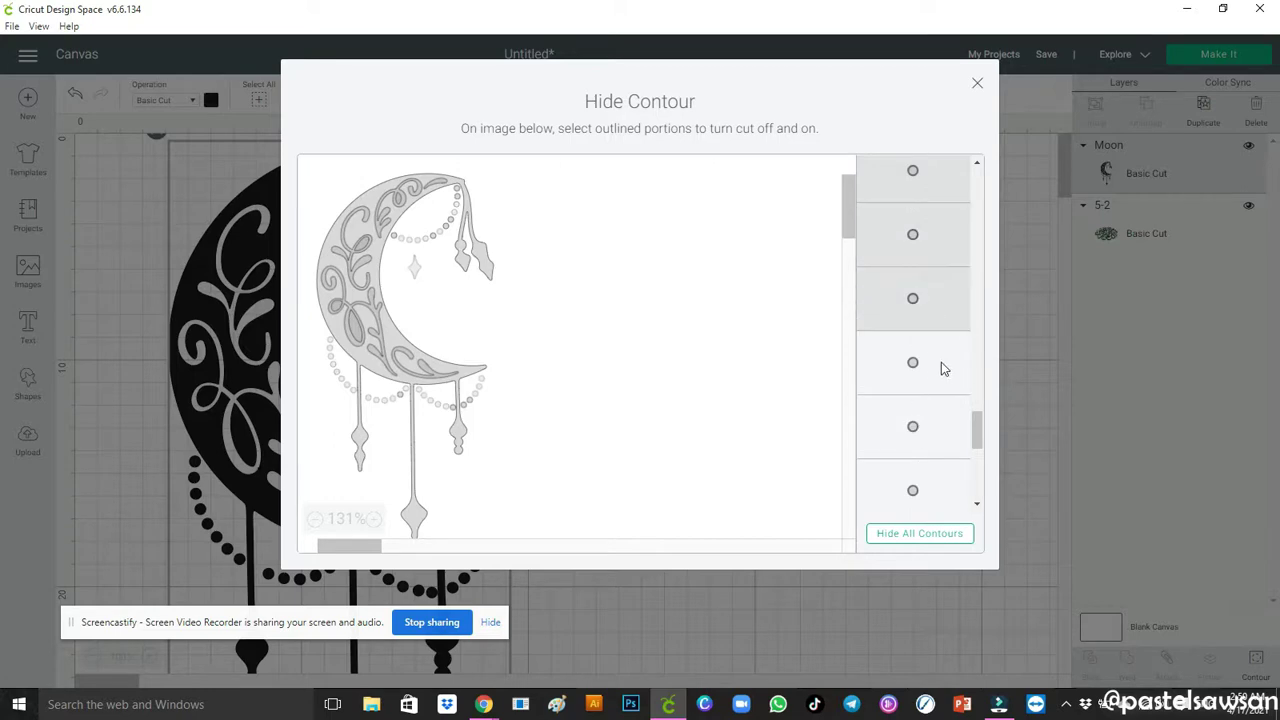
pyautogui.click(945, 368)
pyautogui.click(943, 428)
pyautogui.click(939, 479)
pyautogui.scroll(-3, 920, 400)
pyautogui.click(924, 310)
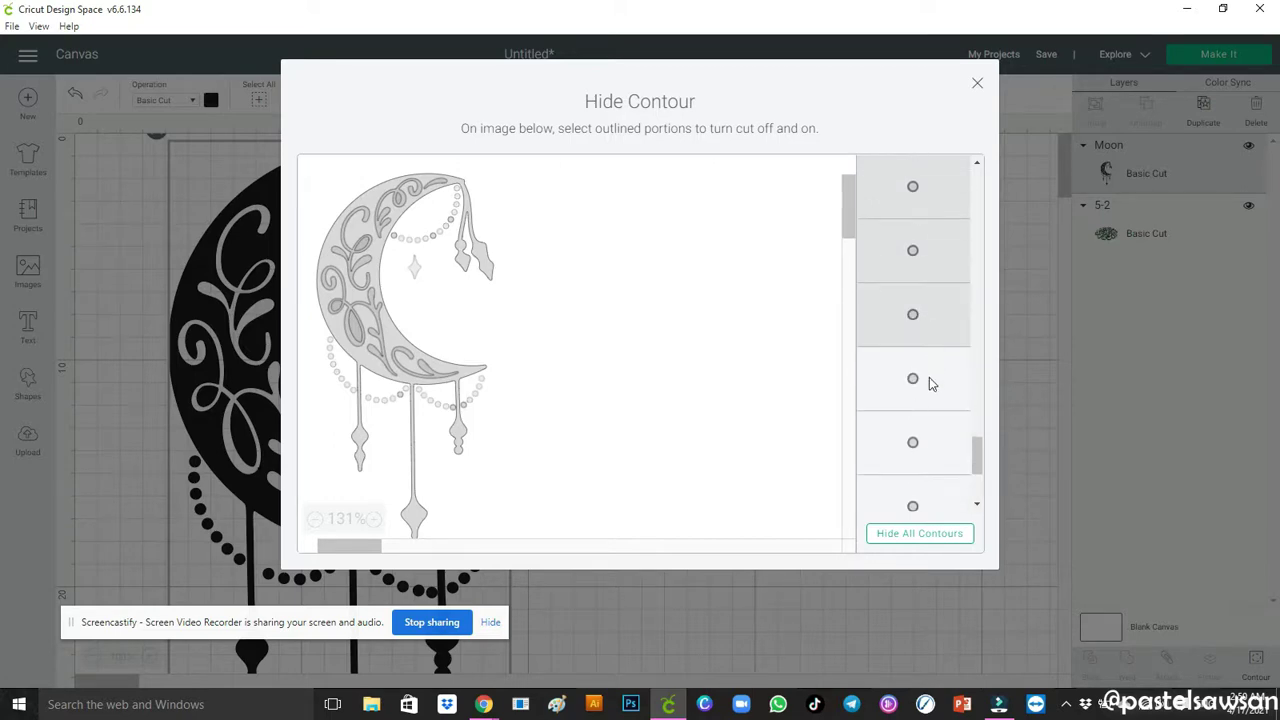
pyautogui.click(930, 382)
pyautogui.click(936, 436)
pyautogui.click(942, 490)
pyautogui.scroll(-3, 943, 491)
pyautogui.click(929, 342)
pyautogui.click(948, 412)
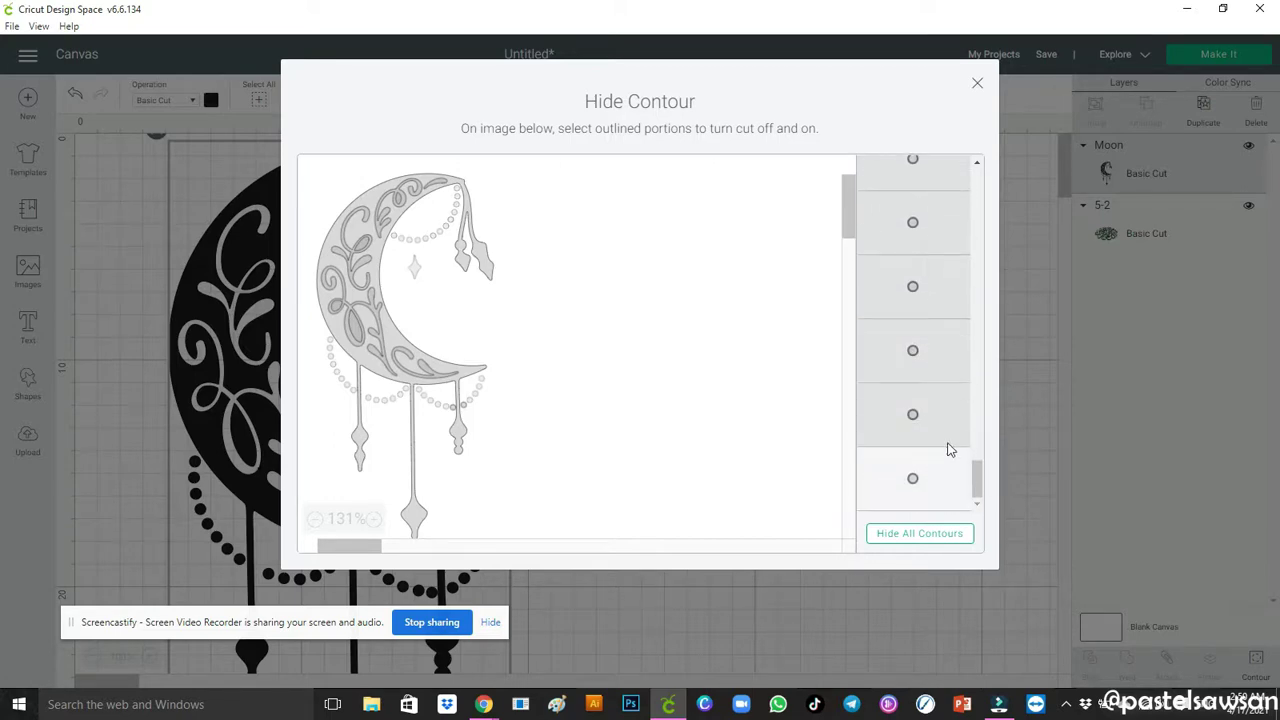
pyautogui.click(931, 487)
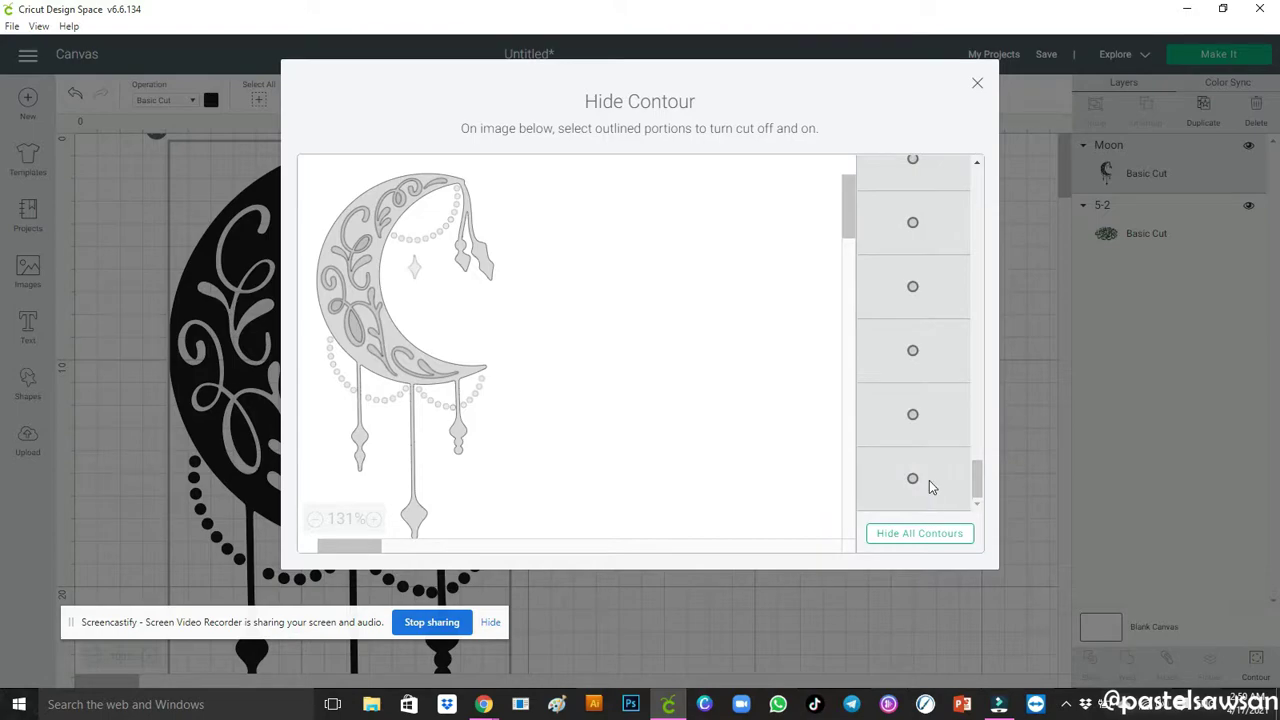
pyautogui.click(978, 85)
# Move the moon to about X 4.409, Y 3.107.
pyautogui.moveTo(274, 459); pyautogui.dragTo(242, 454)
pyautogui.scroll(-3, 352, 402)
pyautogui.scroll(3, 352, 402)
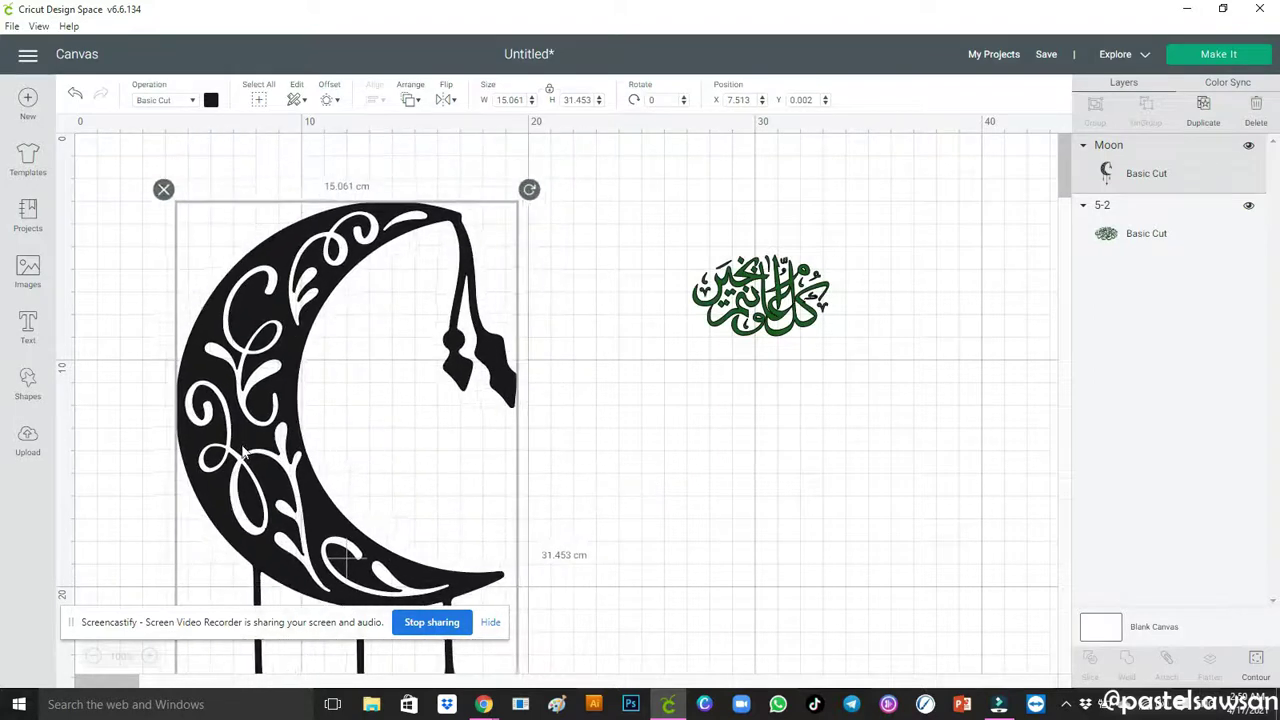
# Add a circle, place it over the tassels hanging from the crescent's upper tip, and enlarge it to cover them.
pyautogui.click(28, 384)
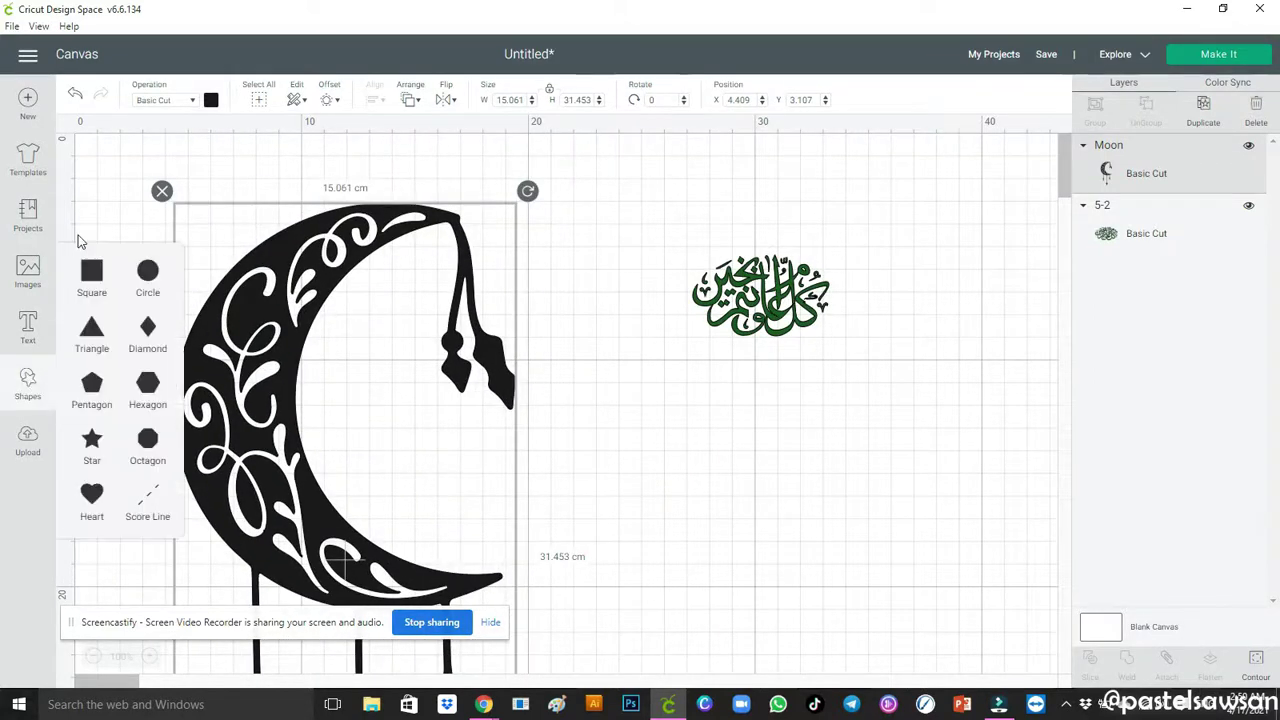
pyautogui.click(148, 275)
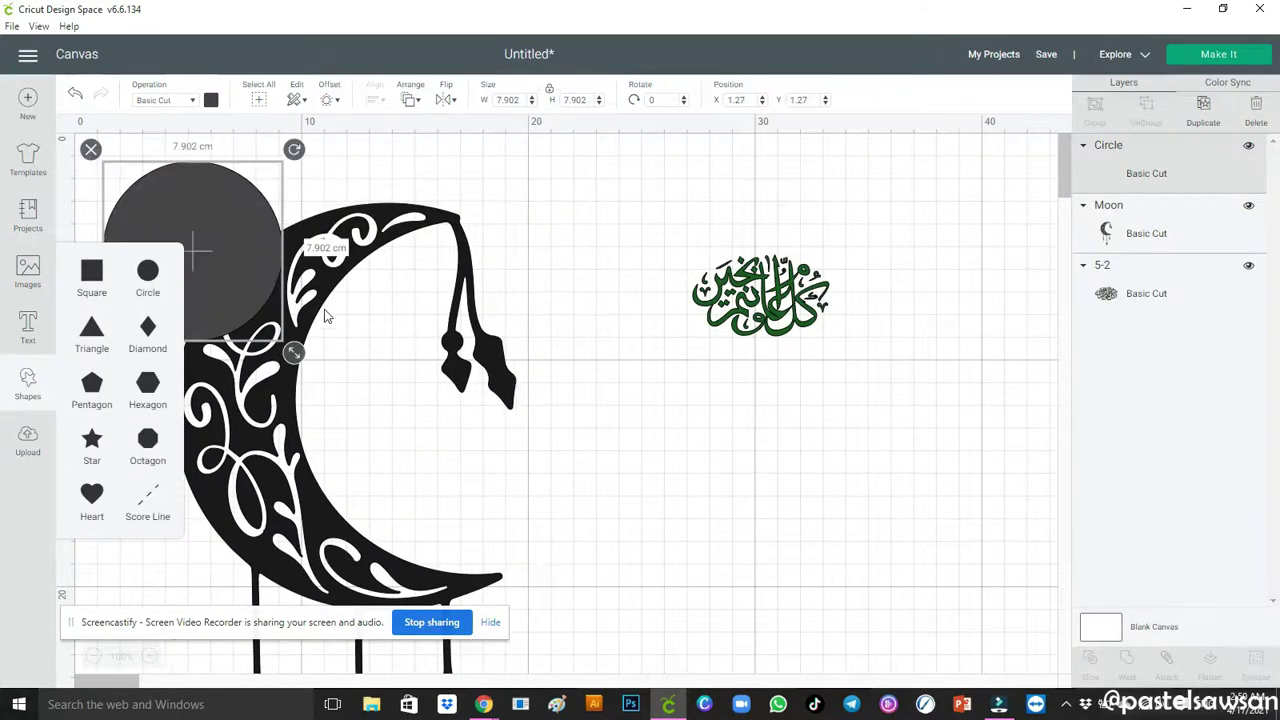
pyautogui.moveTo(249, 311); pyautogui.dragTo(533, 364)
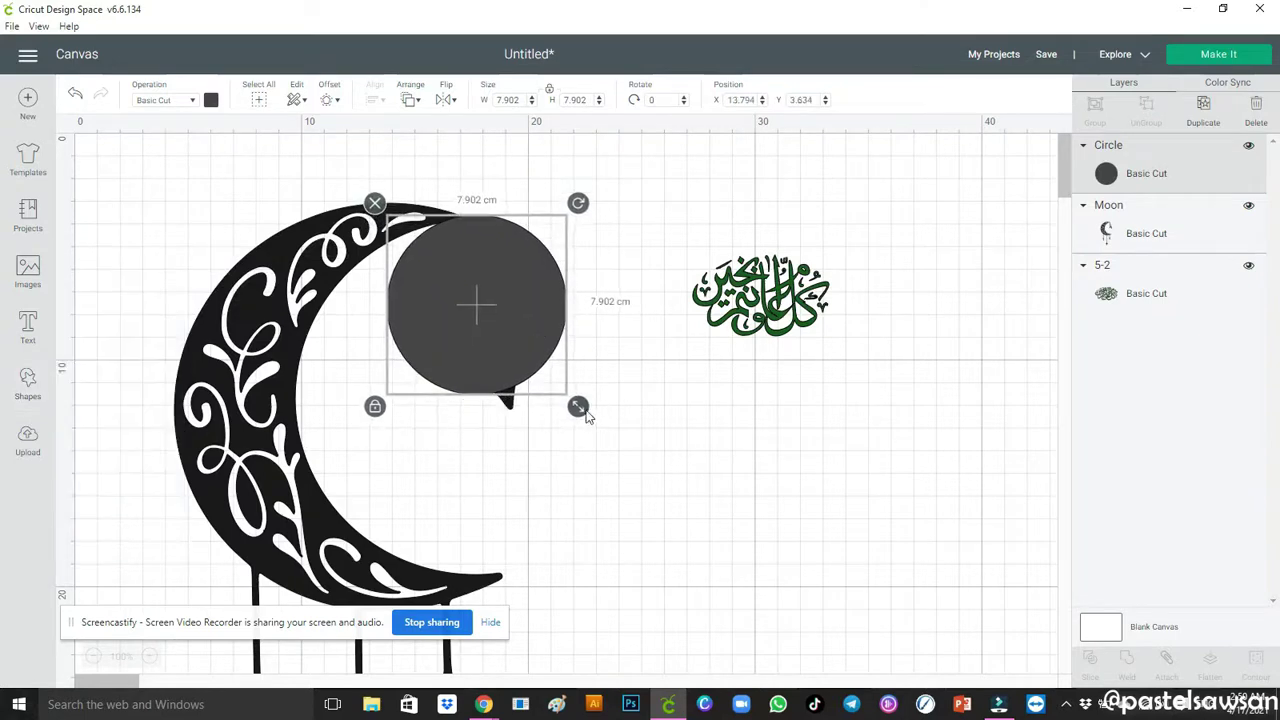
pyautogui.moveTo(585, 412); pyautogui.dragTo(694, 520)
pyautogui.moveTo(540, 421); pyautogui.dragTo(499, 420)
pyautogui.click(766, 597)
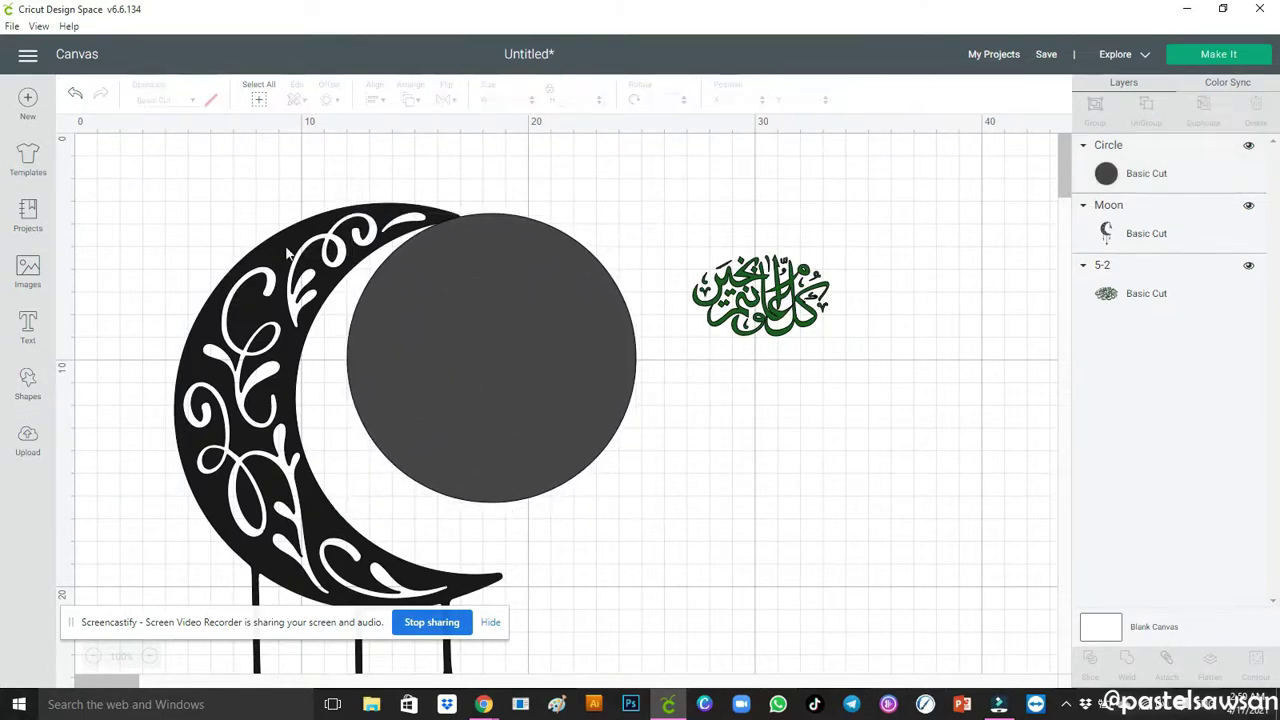
# Slice the moon with the circle over its tassels and delete the two resulting circle pieces.
pyautogui.moveTo(214, 194); pyautogui.dragTo(496, 380)
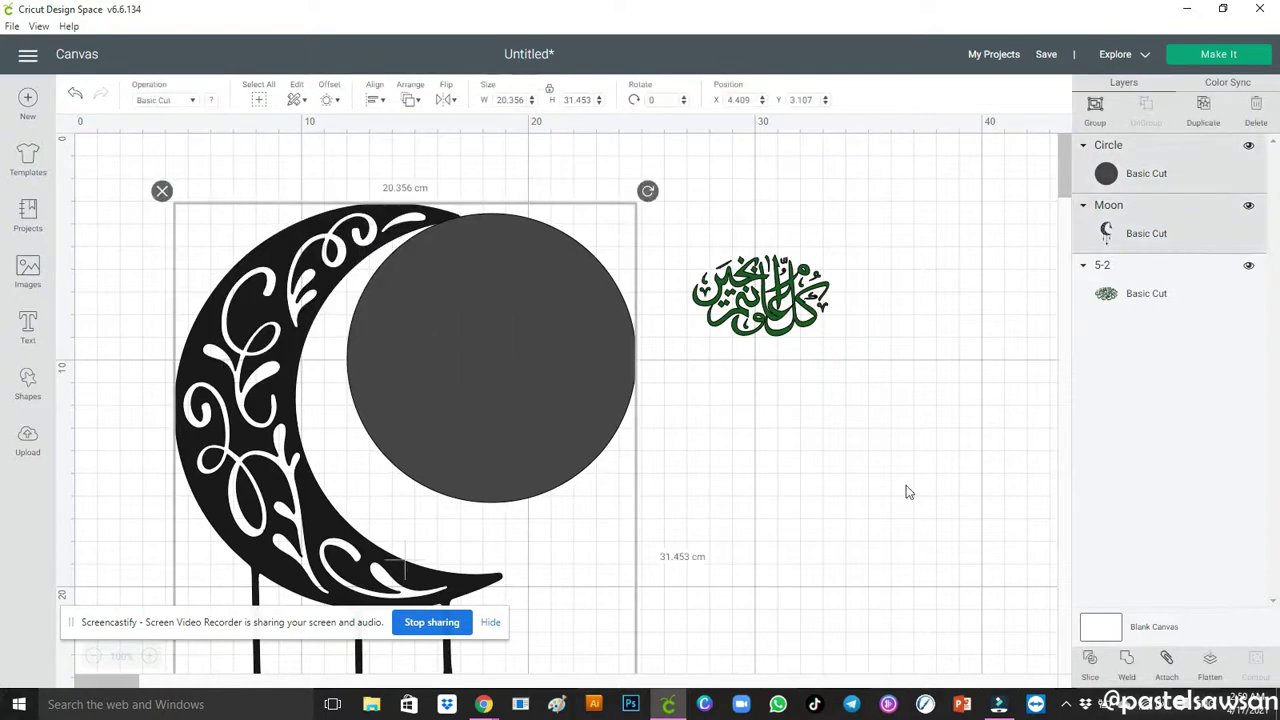
pyautogui.click(1089, 662)
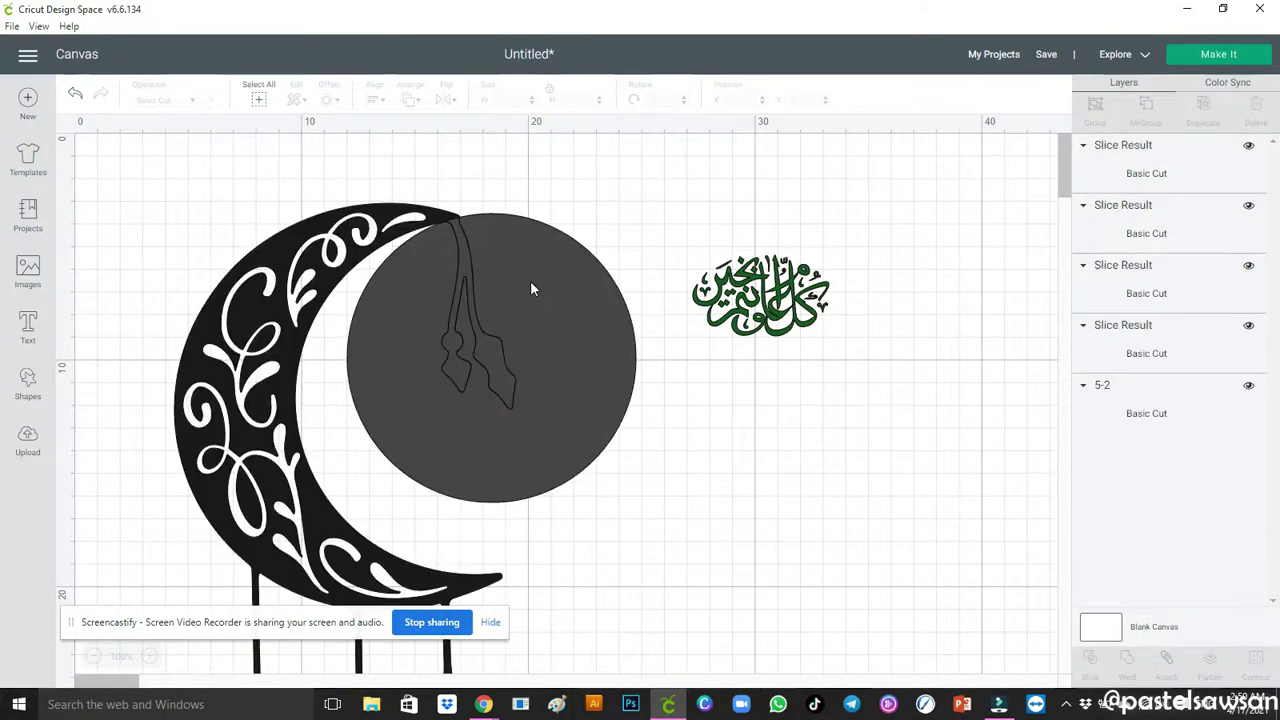
pyautogui.click(531, 289)
pyautogui.press('Delete')
pyautogui.click(464, 299)
pyautogui.press('Delete')
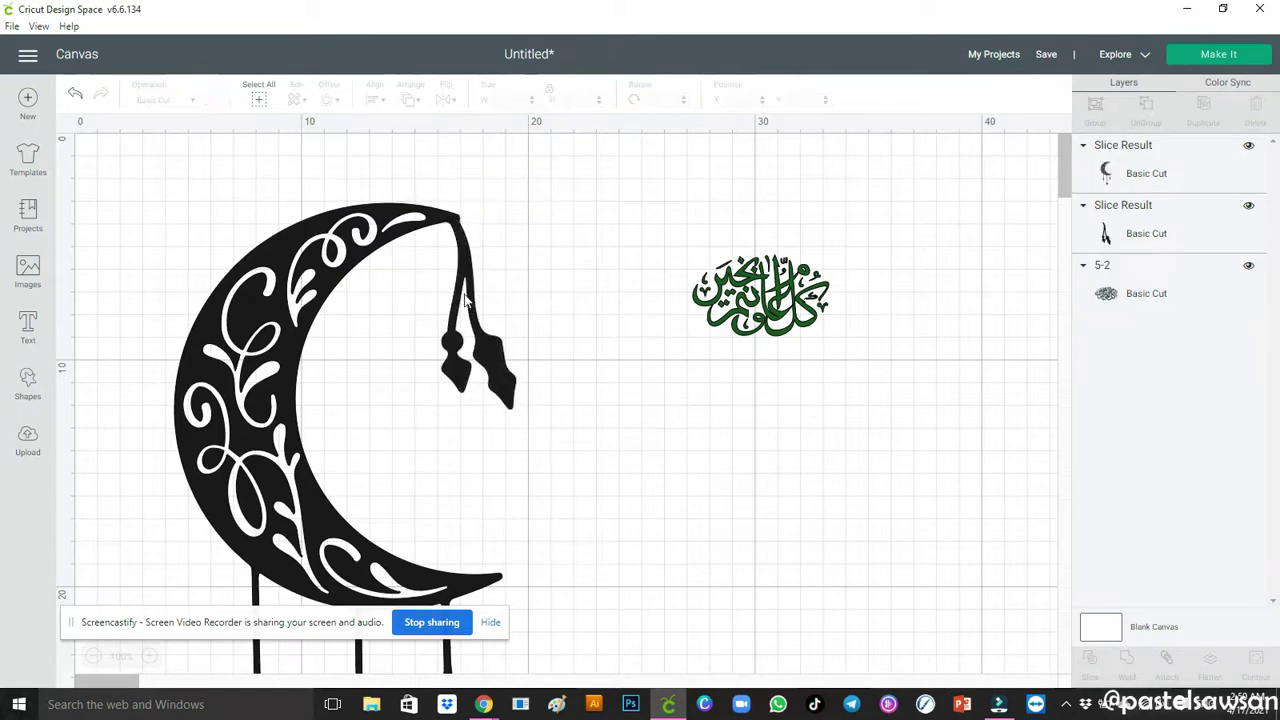
pyautogui.click(466, 301)
pyautogui.press('Delete')
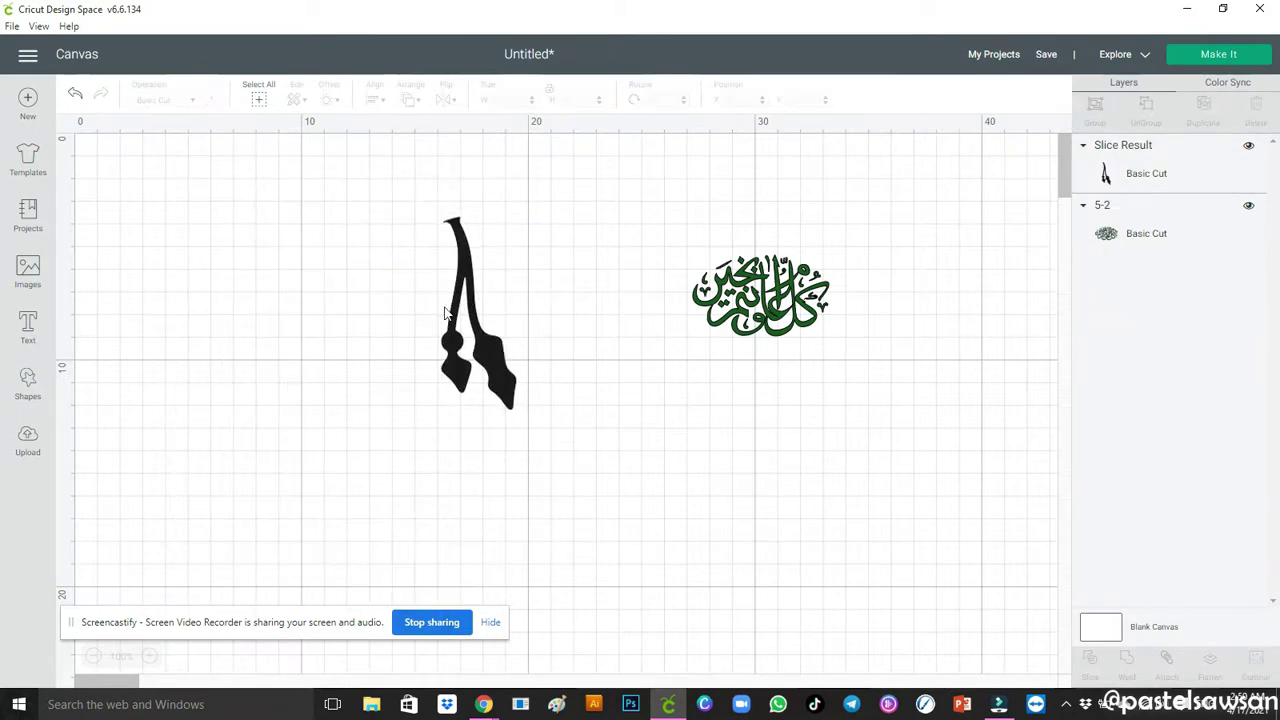
pyautogui.hotkey('ctrl', 'z')
# Delete the sliced-off tassel piece hanging from the crescent's upper tip.
pyautogui.click(480, 335)
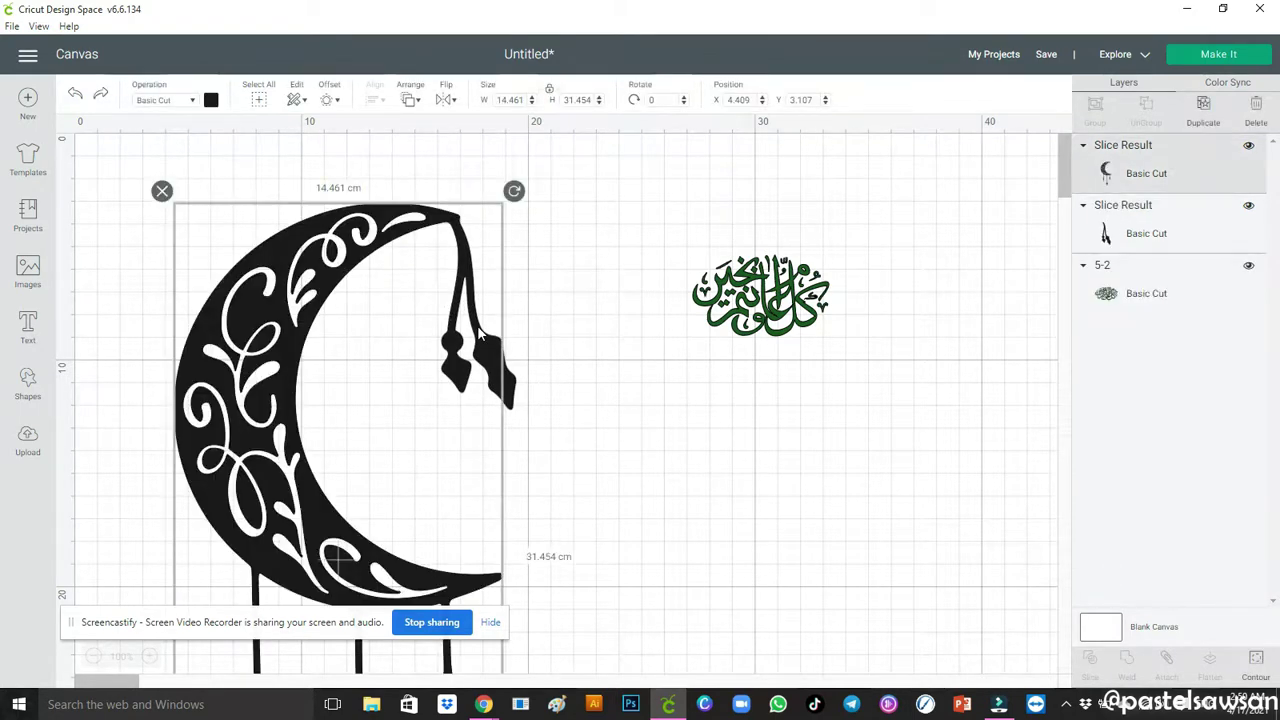
pyautogui.click(1190, 219)
pyautogui.press('Delete')
# Recolour the remaining moon slice from the material colours as light grey.
pyautogui.click(281, 318)
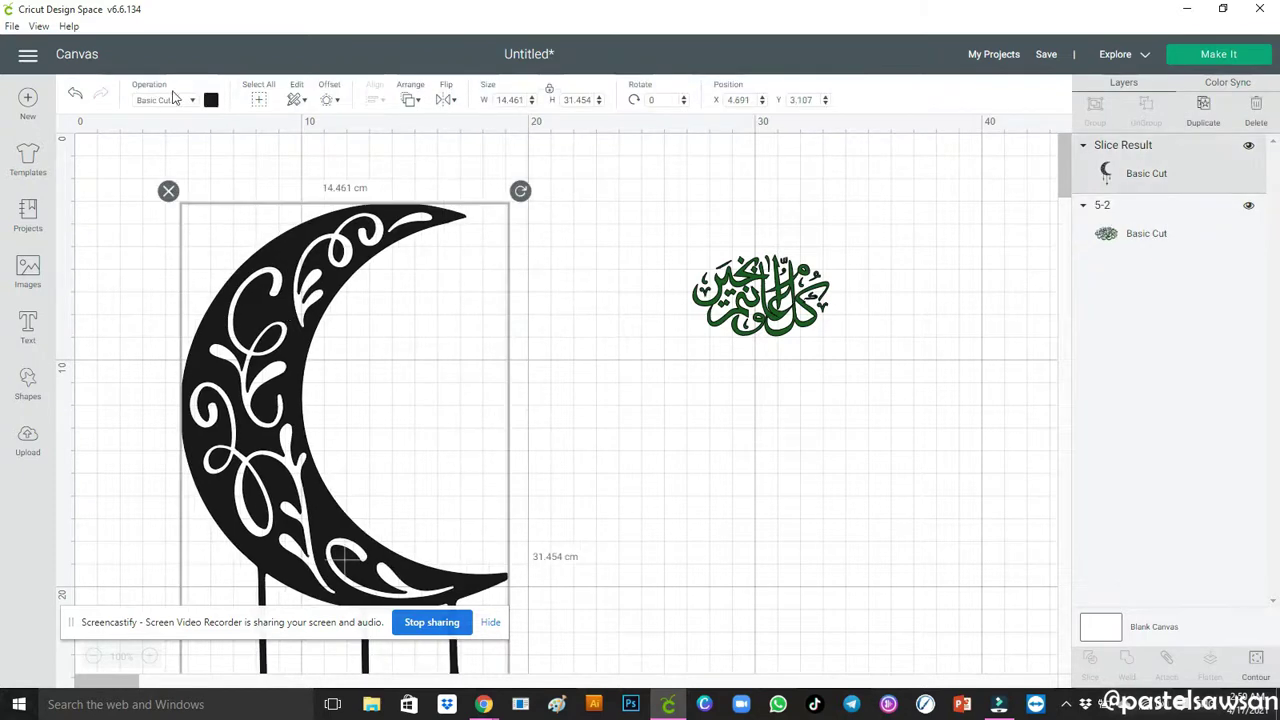
pyautogui.click(210, 99)
pyautogui.click(248, 256)
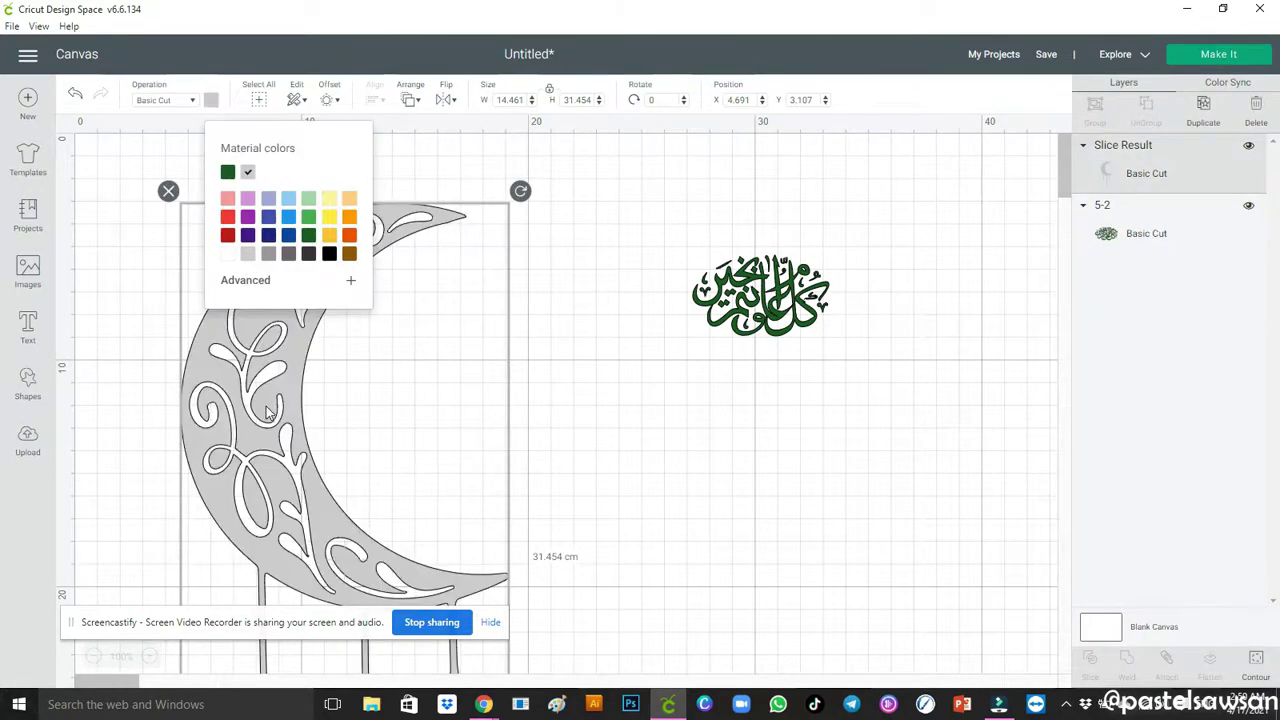
# Set the moon's height to 7 cm with proportions locked and move it to about X 15.416, Y 4.835.
pyautogui.moveTo(496, 205); pyautogui.dragTo(537, 192)
pyautogui.click(571, 101)
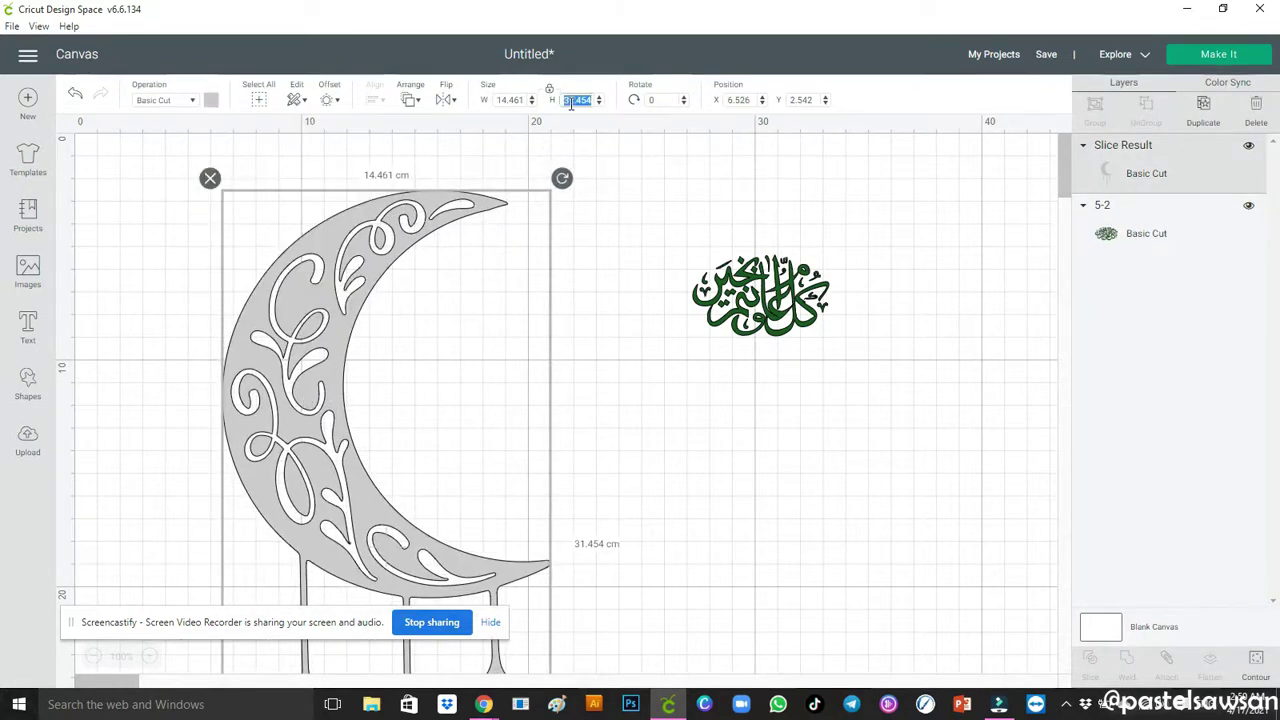
pyautogui.press('Return')
pyautogui.moveTo(280, 249); pyautogui.dragTo(490, 298)
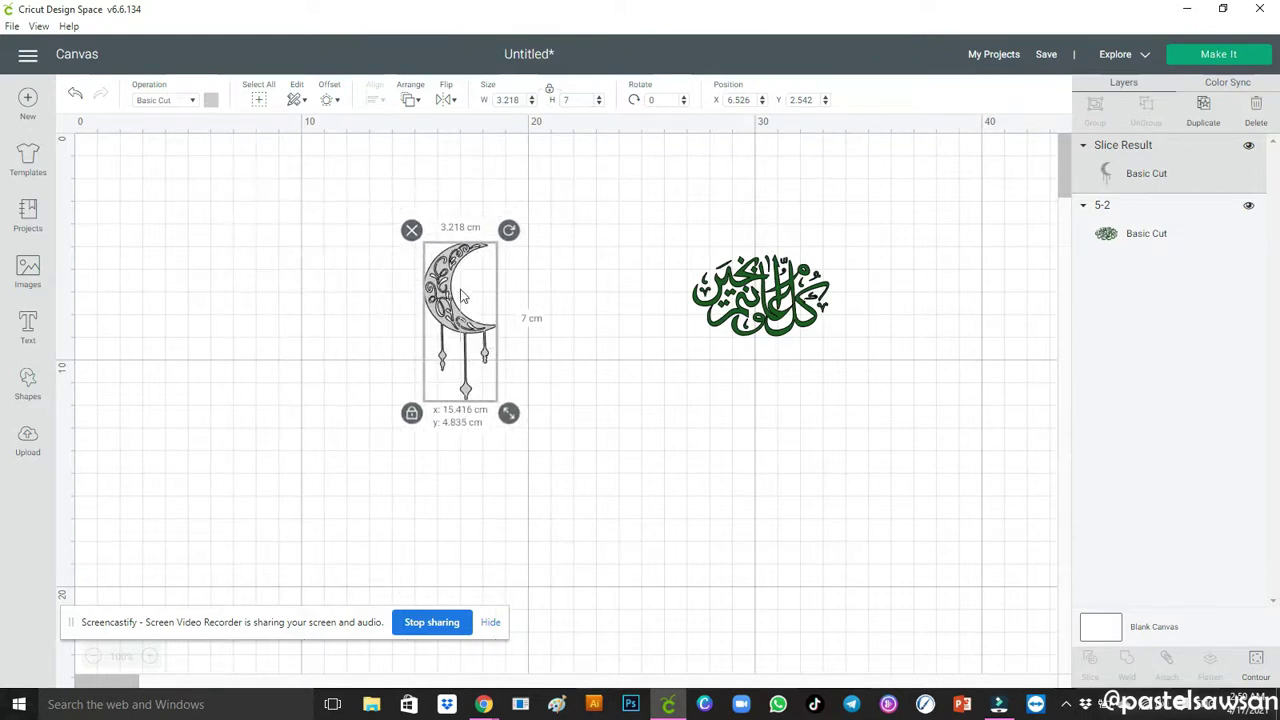
# Move the calligraphy beside the crescent at about X 18.415, Y 6.033, and select both pieces to check their overall size.
pyautogui.moveTo(760, 295); pyautogui.dragTo(562, 308)
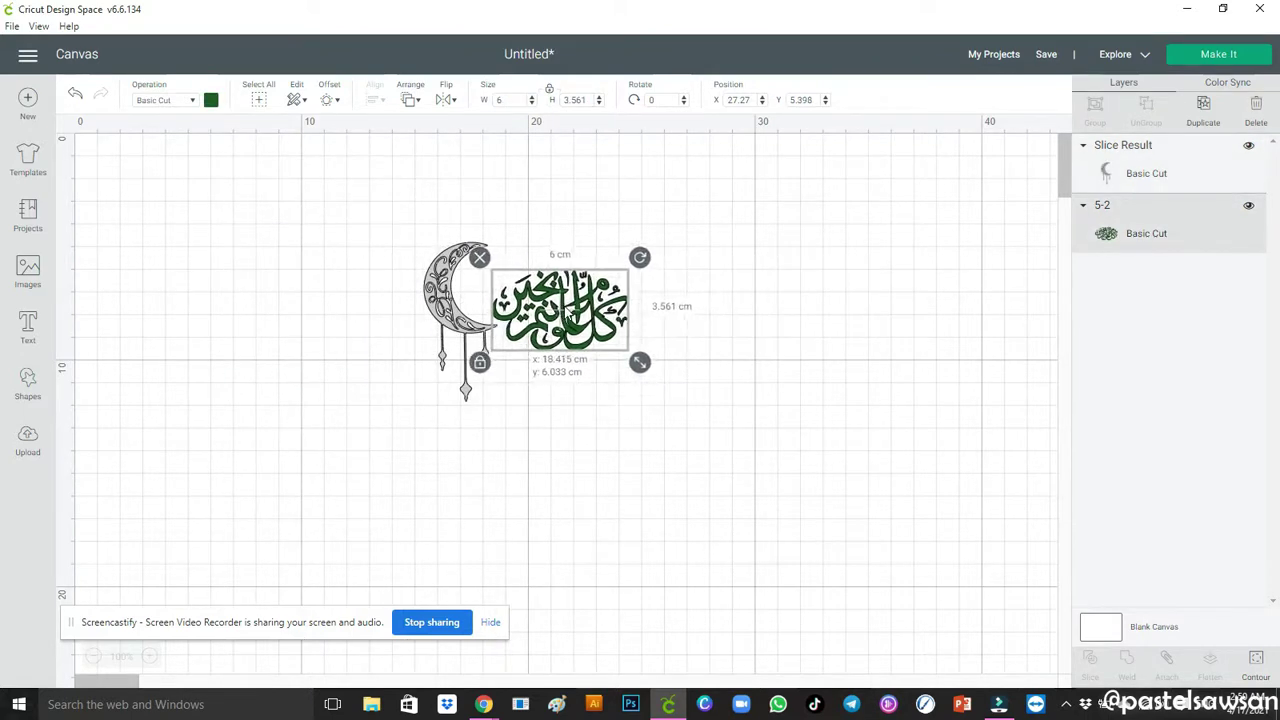
pyautogui.click(150, 656)
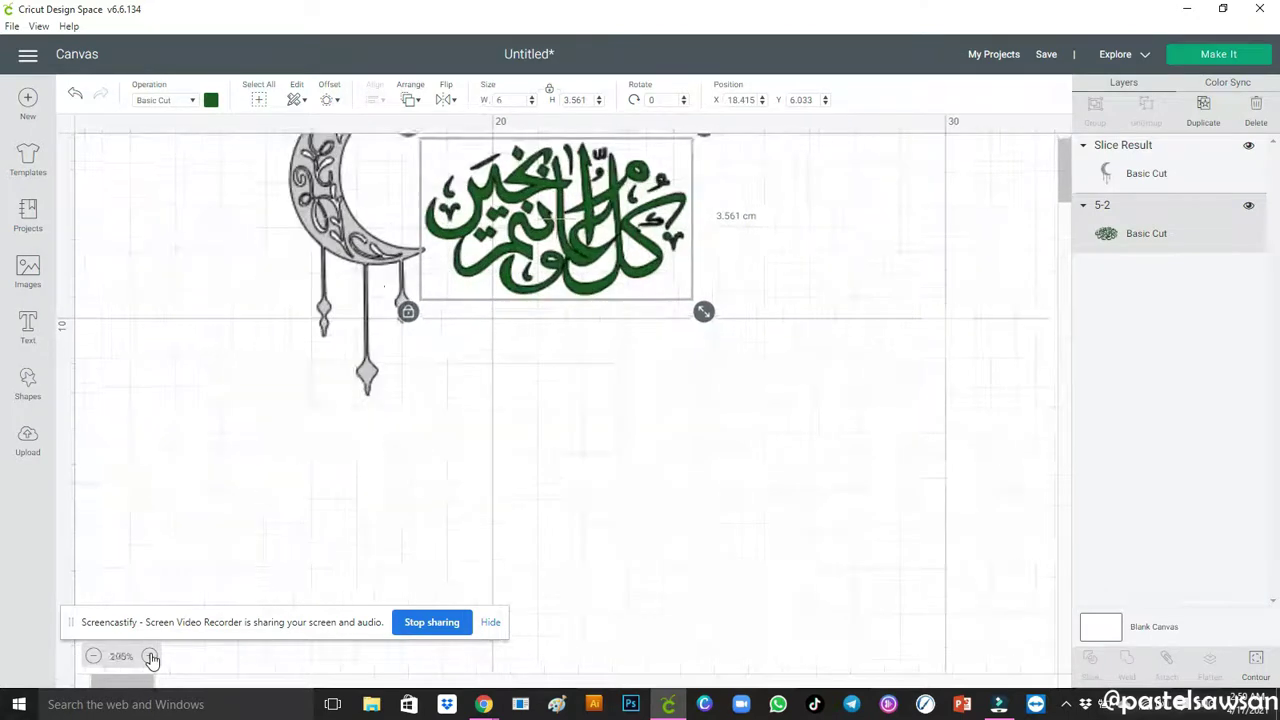
pyautogui.scroll(3, 378, 444)
pyautogui.scroll(-3, 378, 444)
pyautogui.click(152, 658)
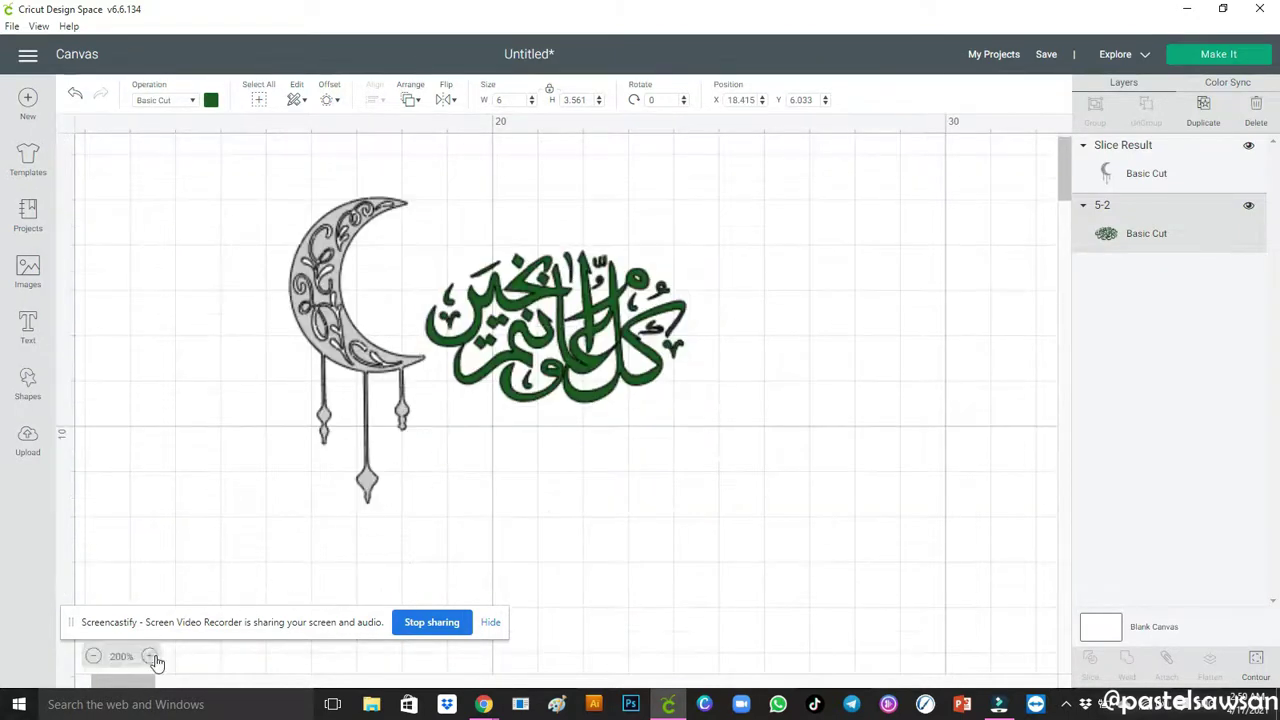
pyautogui.scroll(3, 478, 478)
pyautogui.scroll(-3, 748, 383)
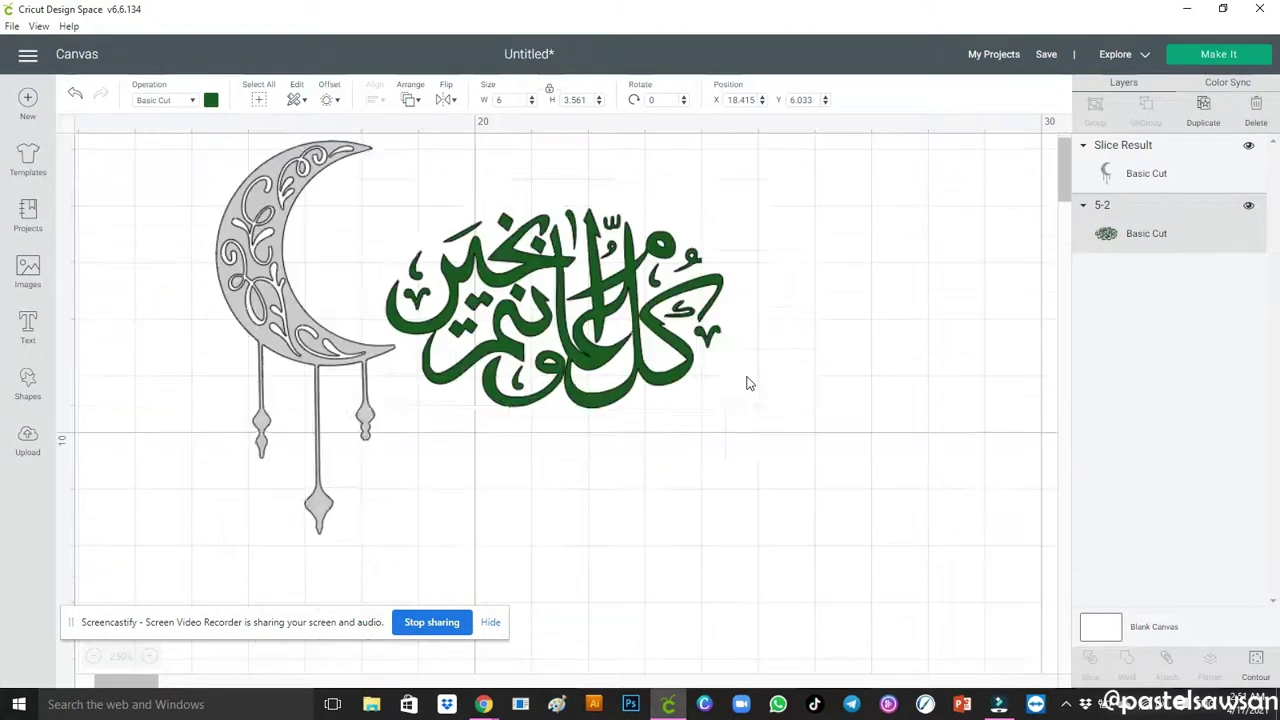
pyautogui.click(965, 344)
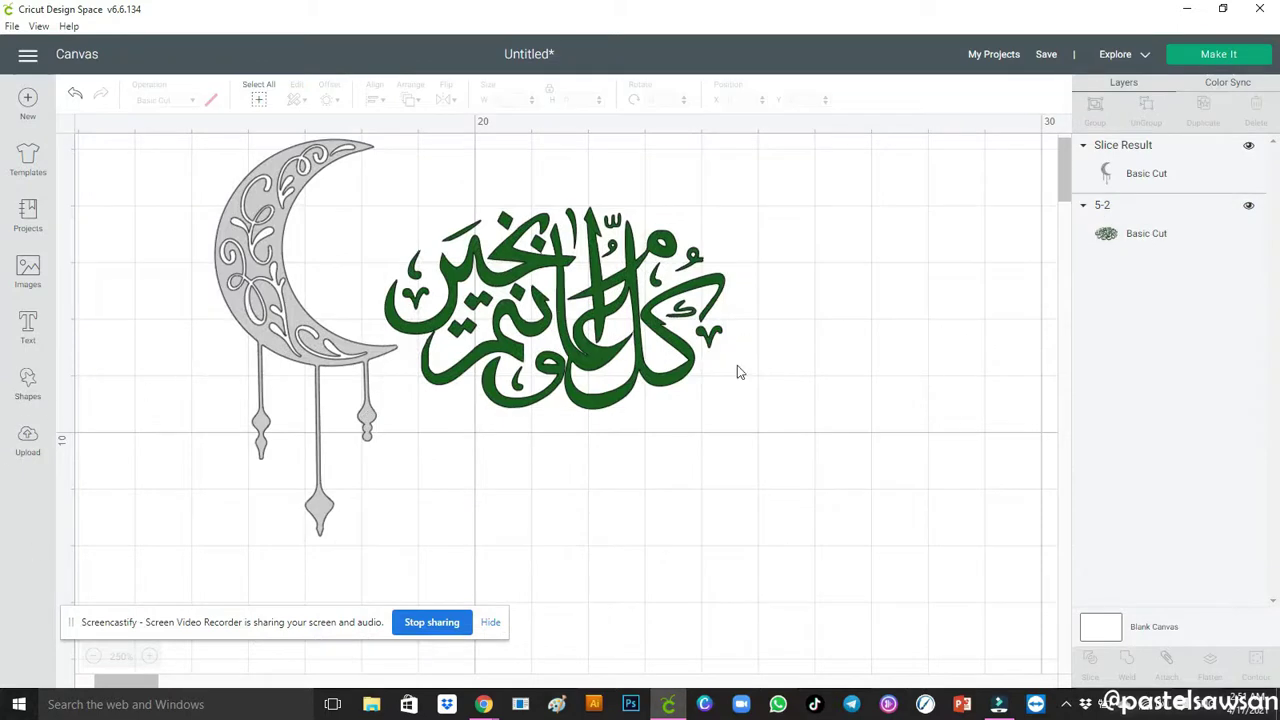
pyautogui.moveTo(872, 166); pyautogui.dragTo(232, 434)
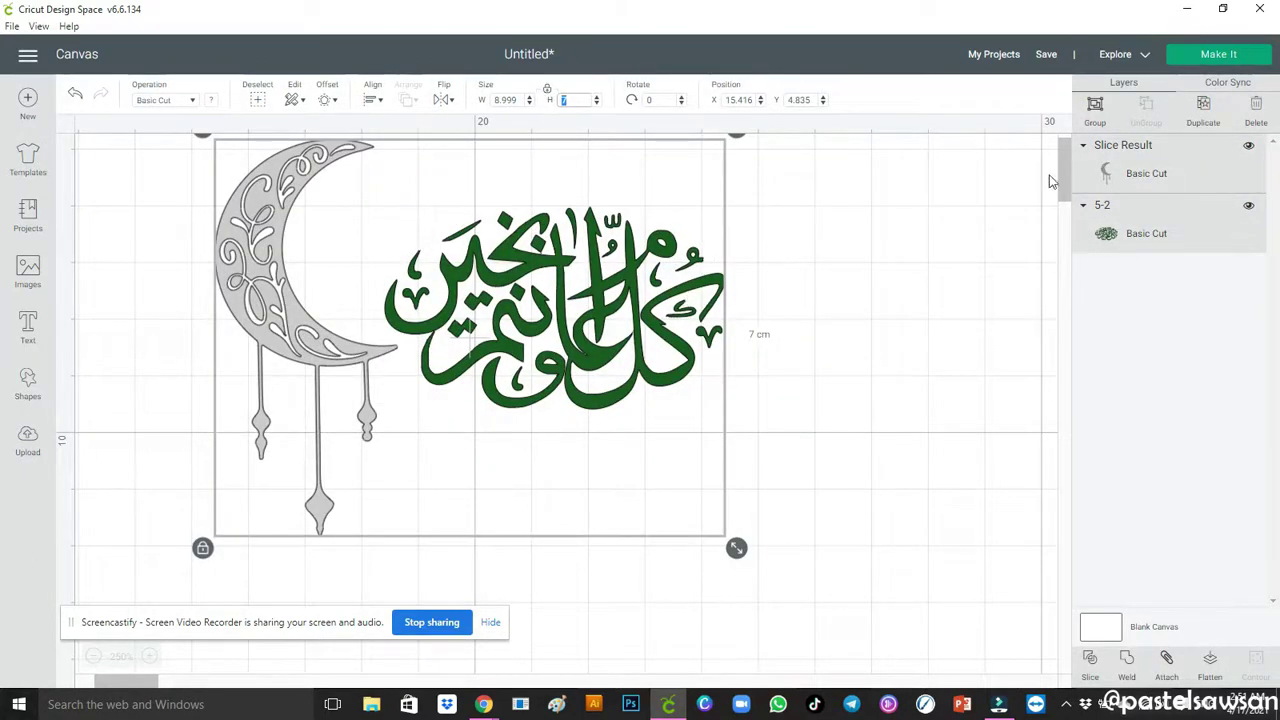
# Prepare the project for cutting with 48 project copies and continue to the machine setup to check the base material.
pyautogui.click(1220, 55)
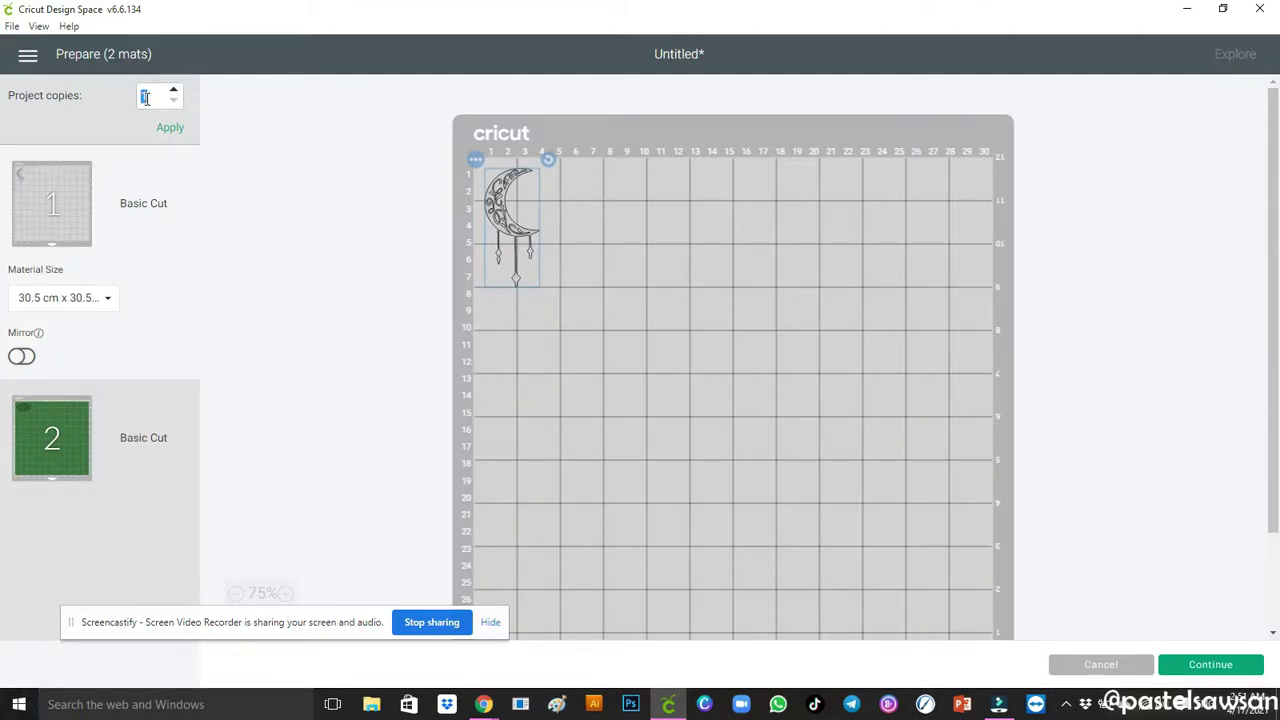
pyautogui.click(169, 127)
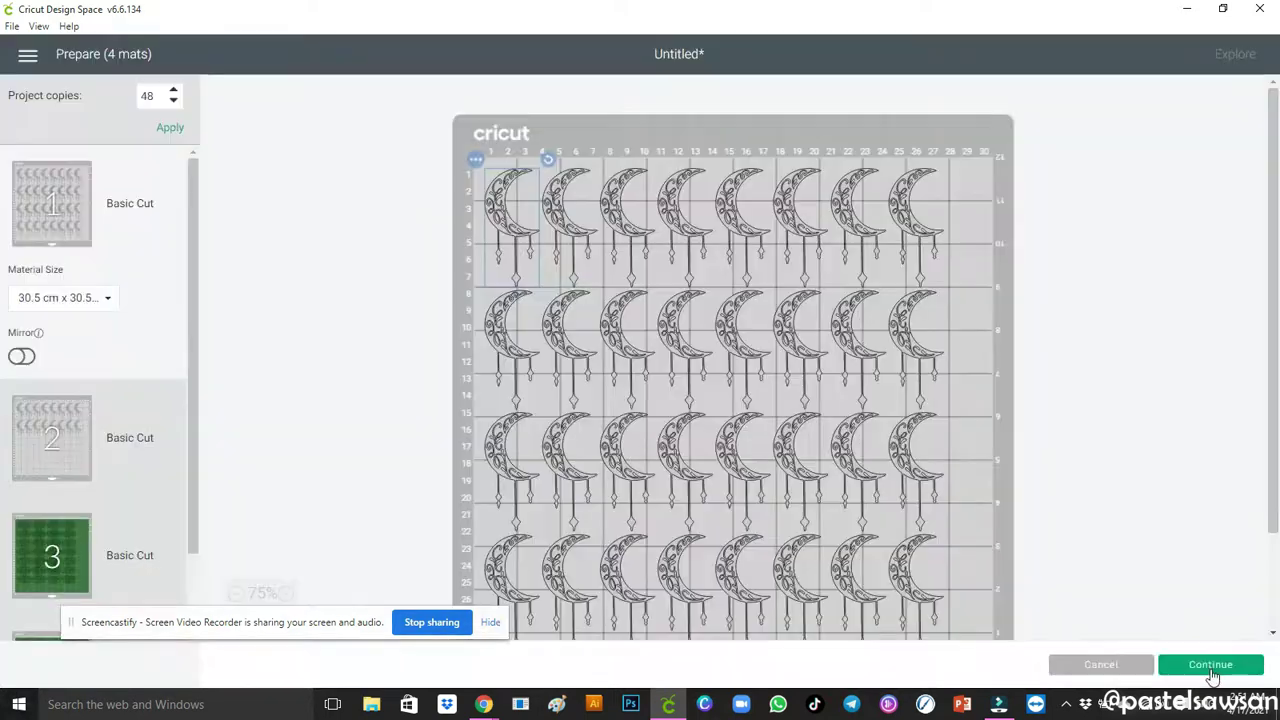
pyautogui.click(1210, 664)
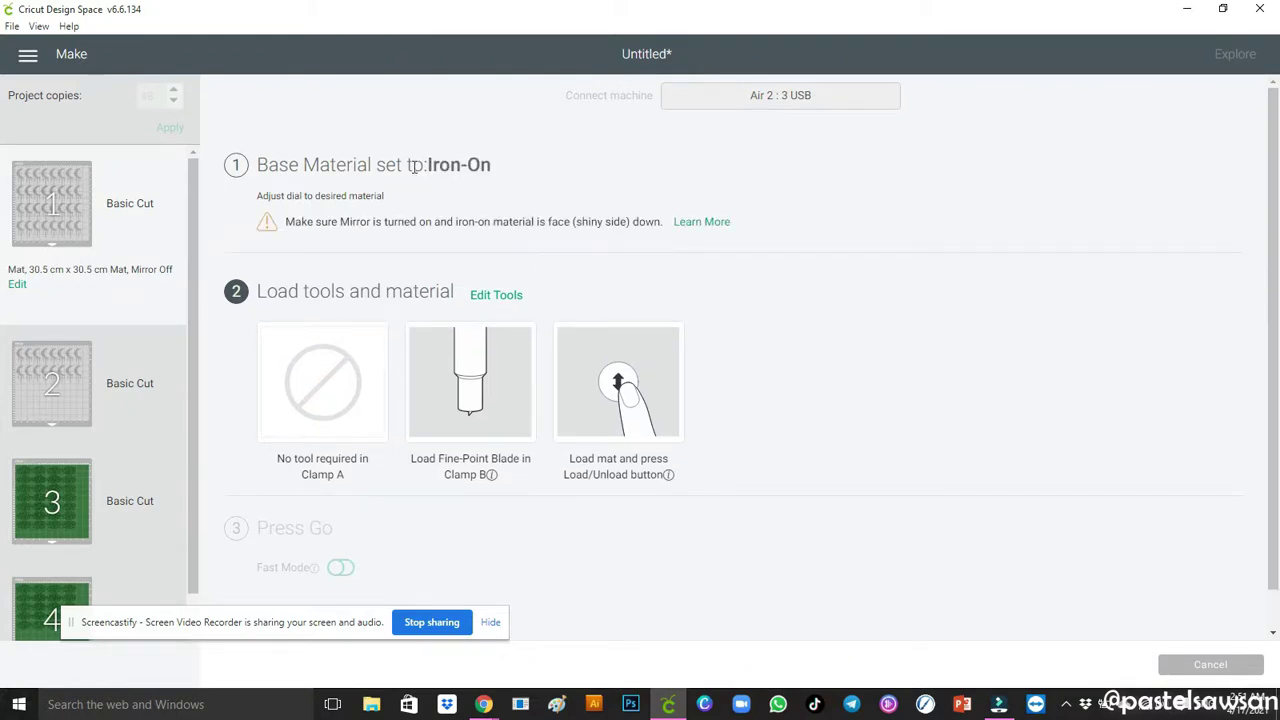
pyautogui.moveTo(428, 165); pyautogui.dragTo(496, 170)
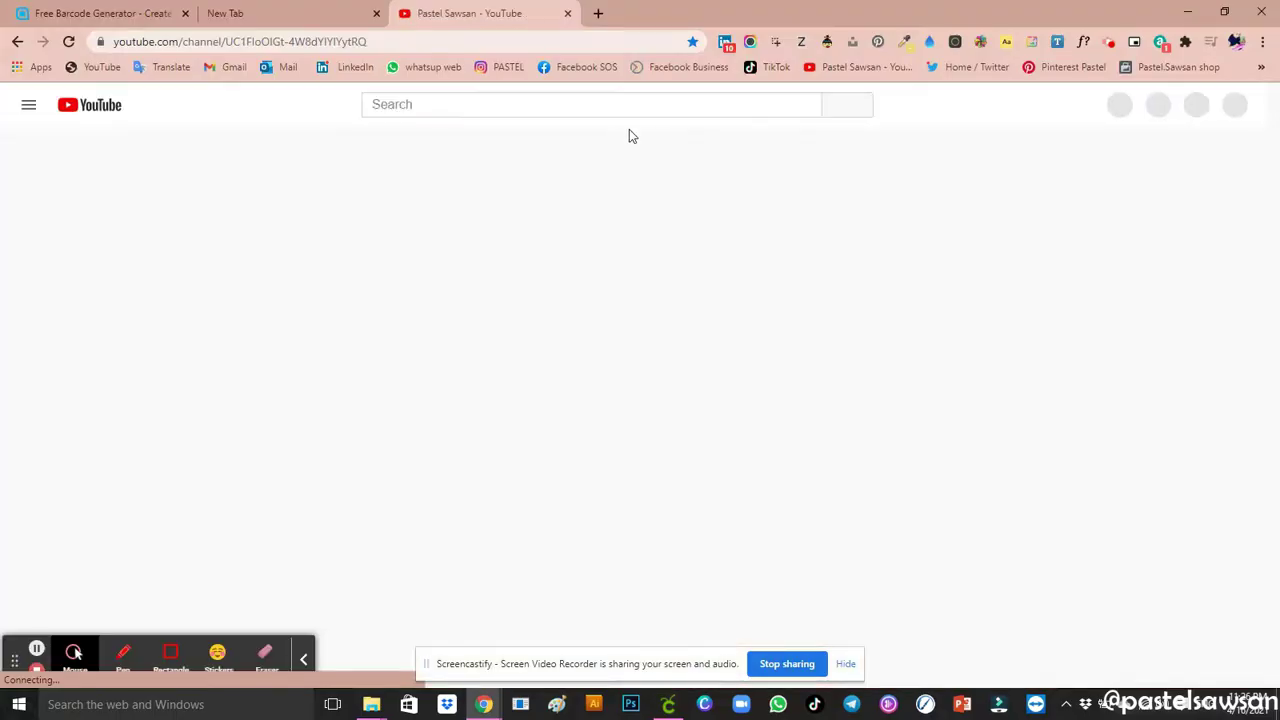
# Search YouTube for "مرحب مرحب يا هلال", open the Ramadan 2016 video and pause it.
pyautogui.click(646, 107)
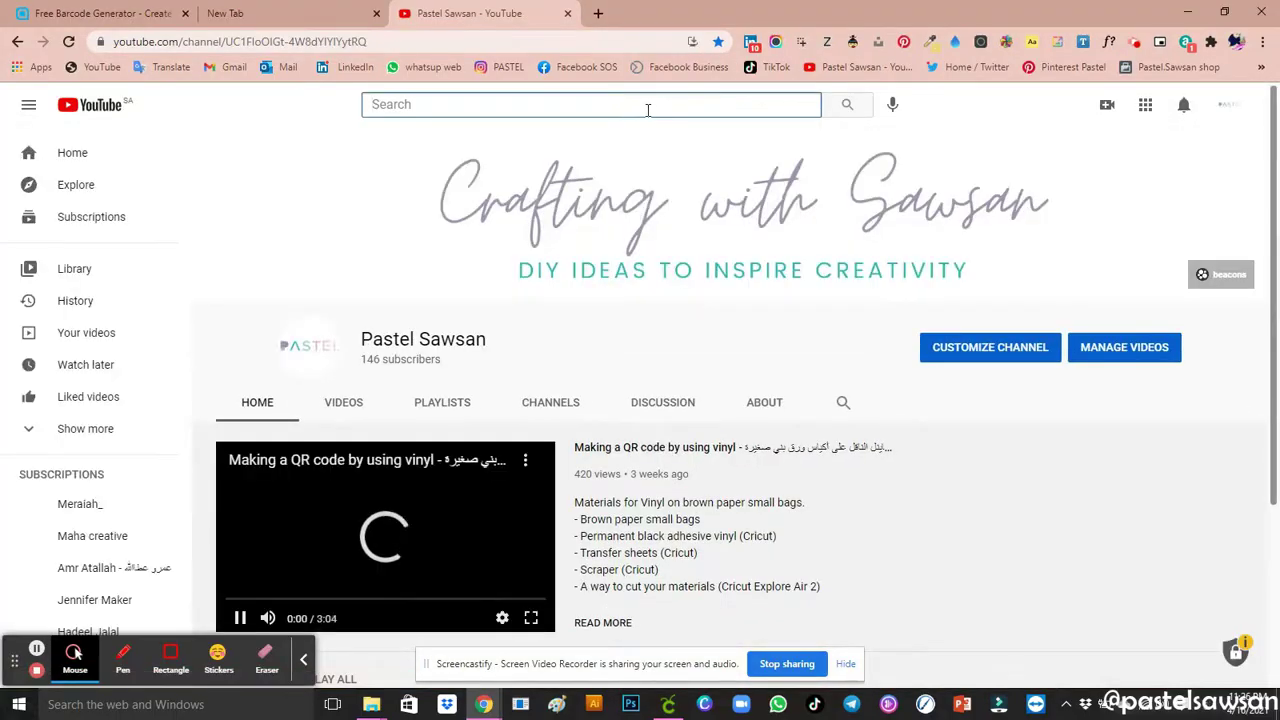
pyautogui.write('مرحب')
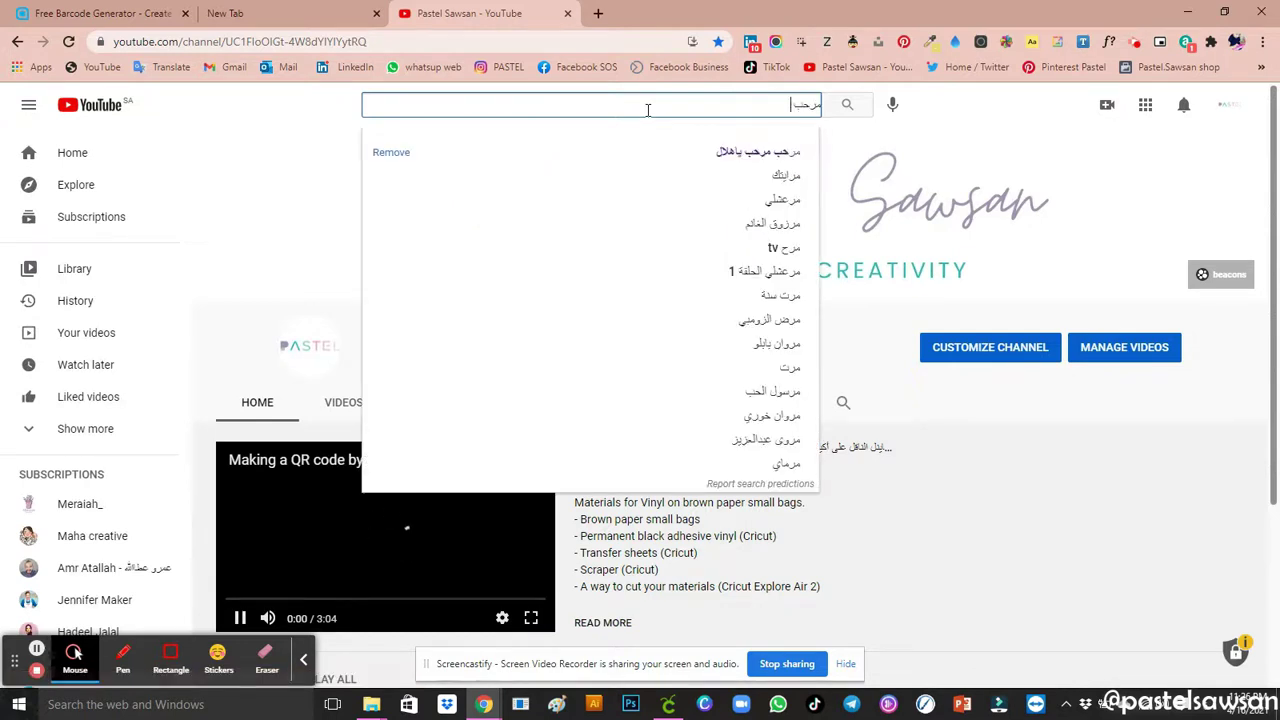
pyautogui.write(' مرحب يا هلال')
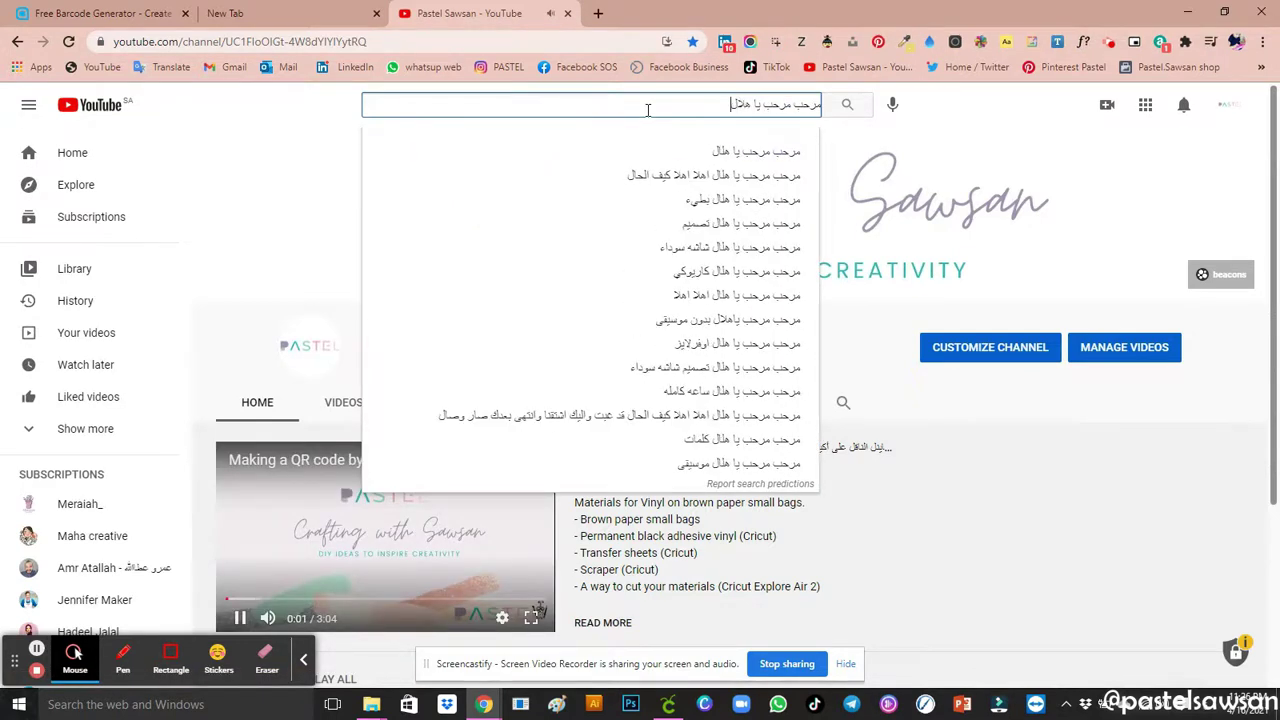
pyautogui.press('Return')
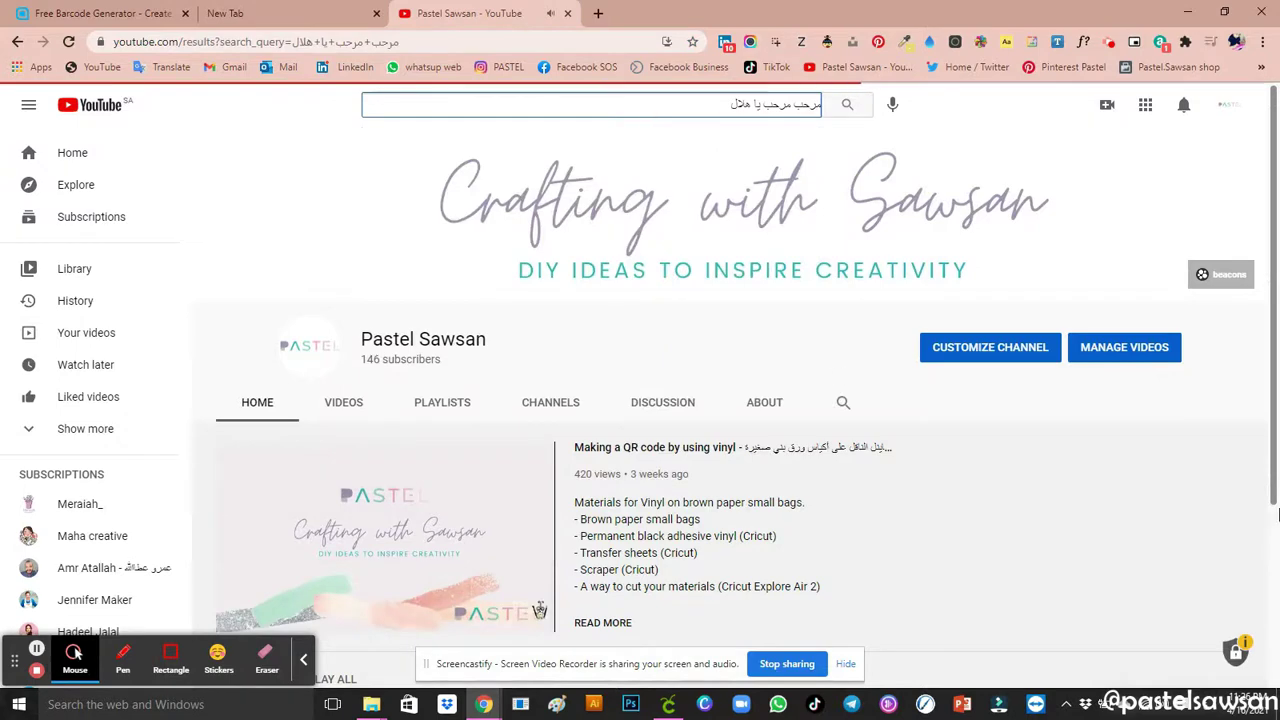
pyautogui.click(465, 243)
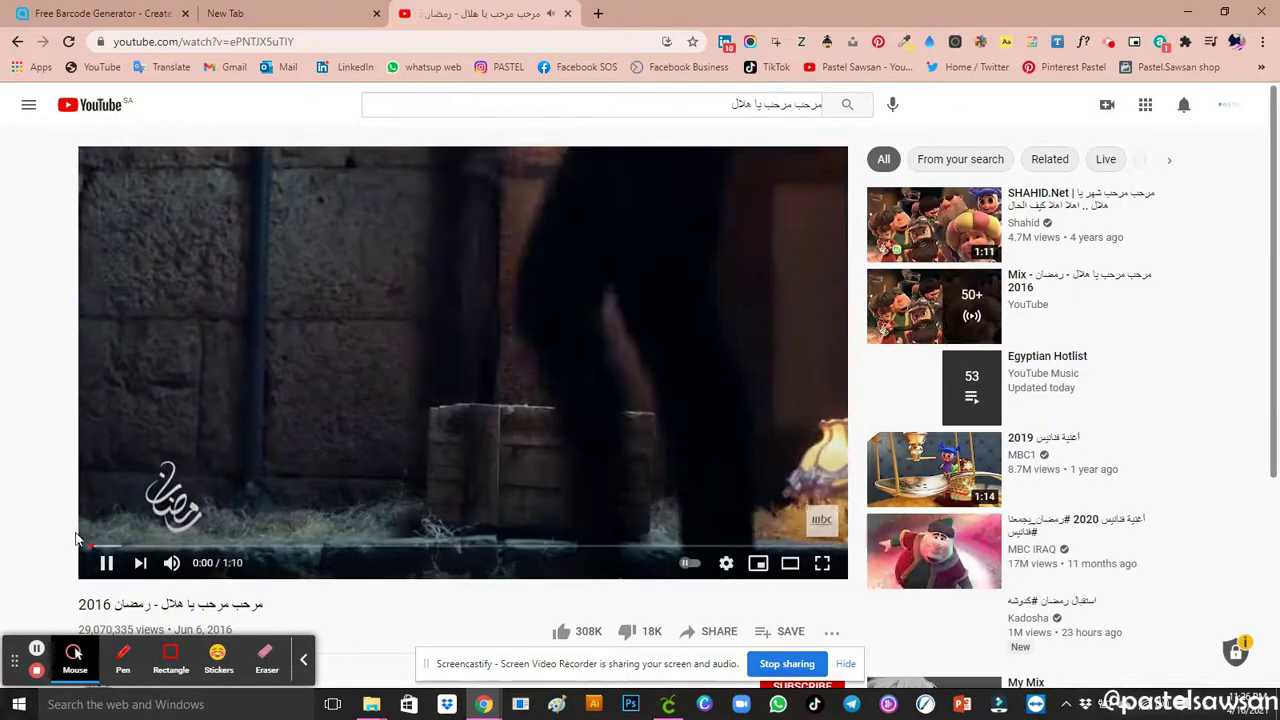
pyautogui.press('k')
# Copy the YouTube video's address and paste it as the website URL in the free barcode generator.
pyautogui.click(314, 41)
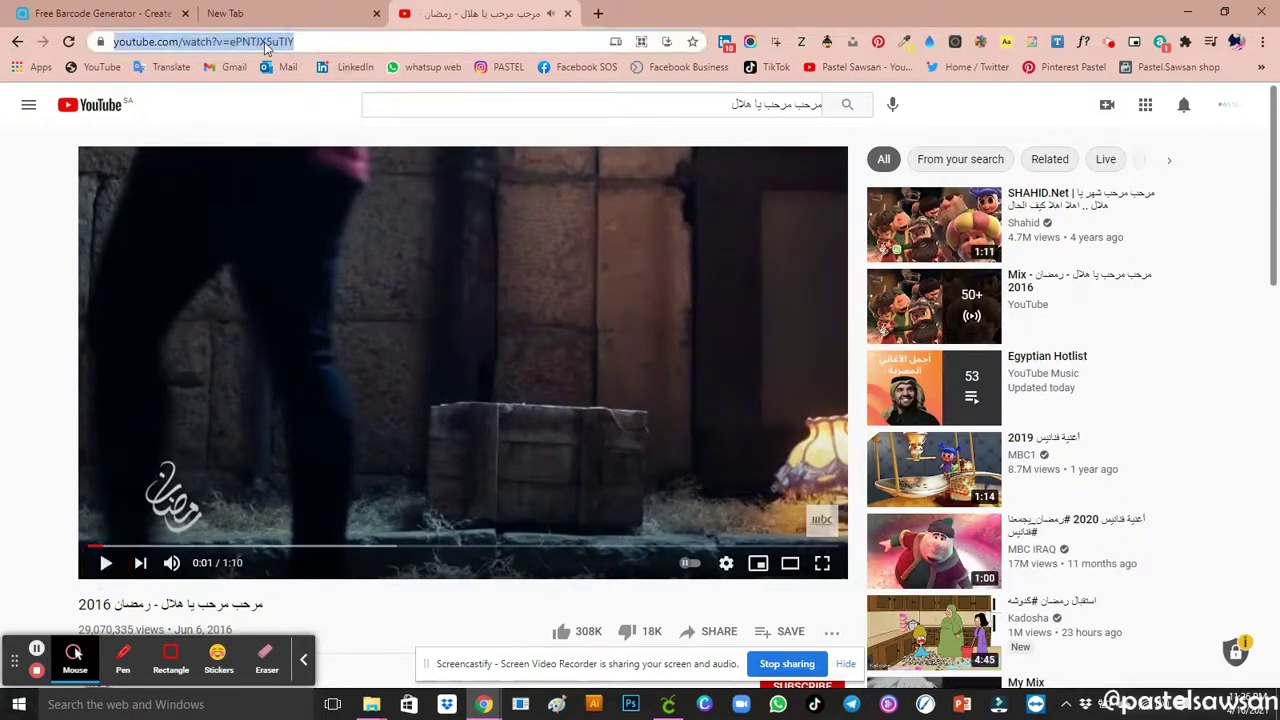
pyautogui.rightClick(263, 41)
pyautogui.click(297, 126)
pyautogui.click(55, 8)
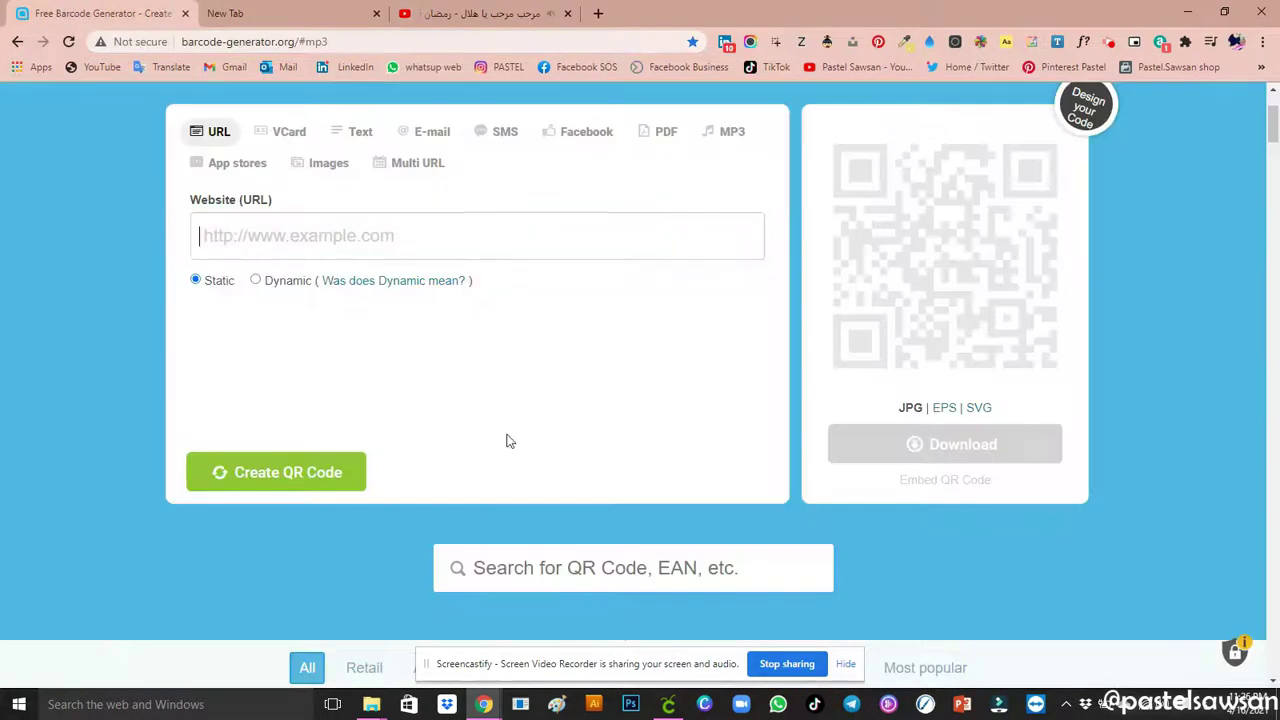
pyautogui.rightClick(357, 237)
pyautogui.click(408, 346)
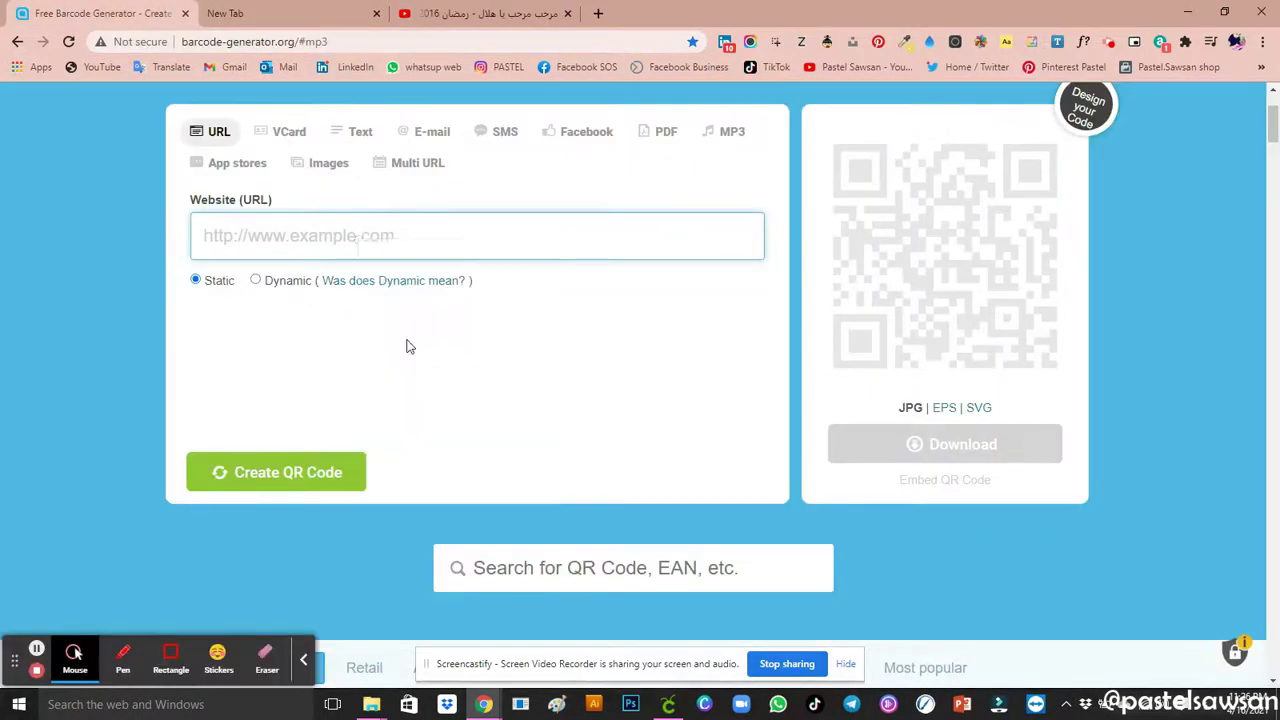
# Create the static QR code, download it as a JPG and dismiss the sign-up message.
pyautogui.click(330, 470)
pyautogui.click(1029, 445)
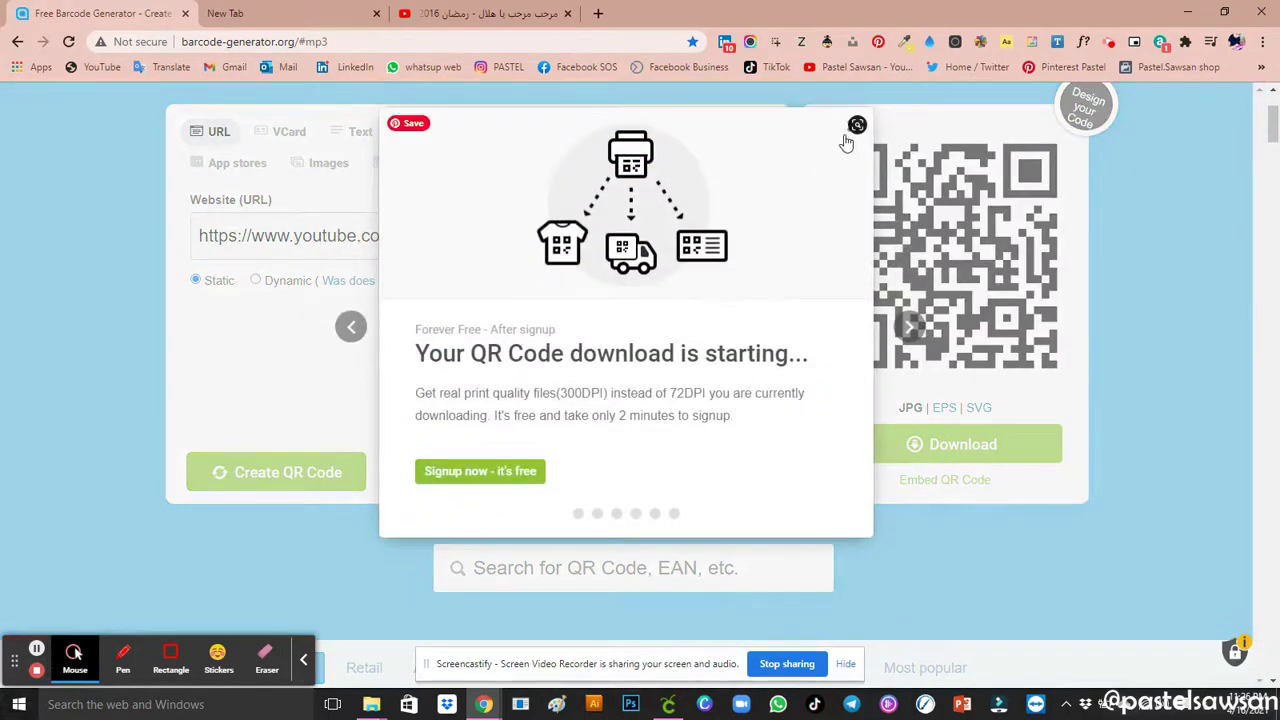
pyautogui.click(846, 140)
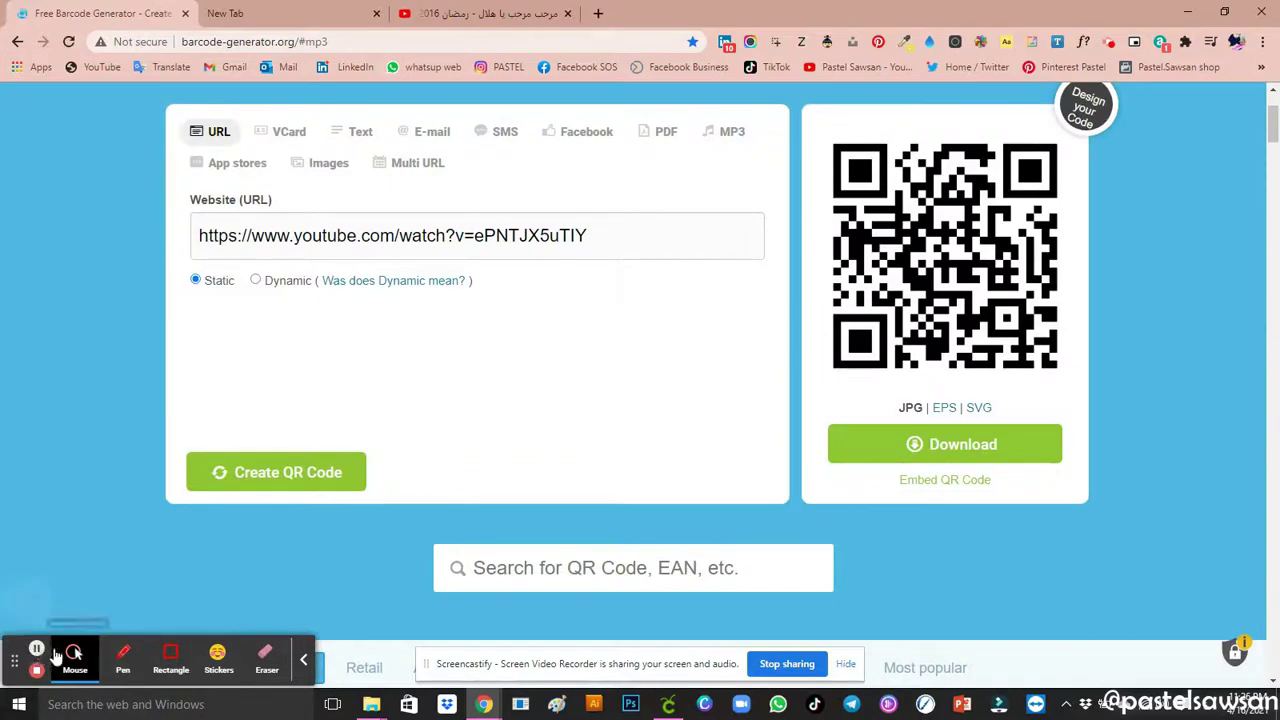
# Open the downloaded QR code ZIP archive and extract its JPG file to the Desktop.
pyautogui.click(100, 664)
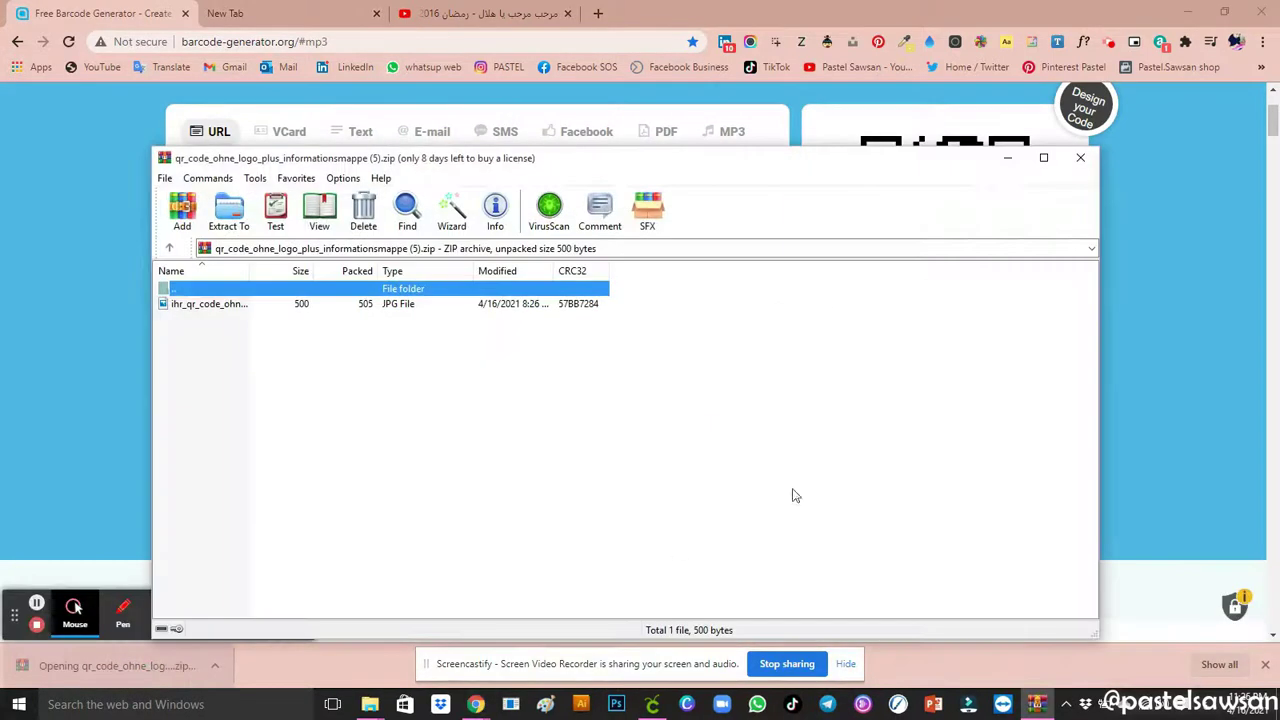
pyautogui.rightClick(196, 305)
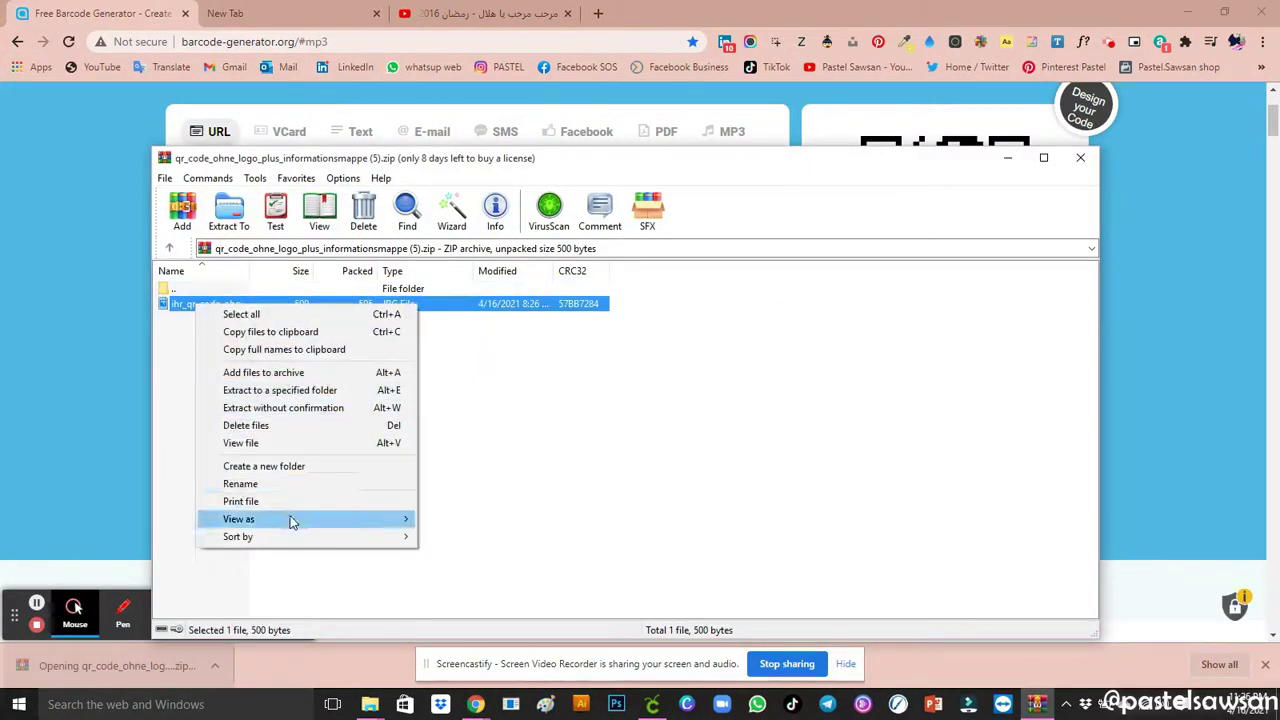
pyautogui.click(308, 396)
pyautogui.click(668, 309)
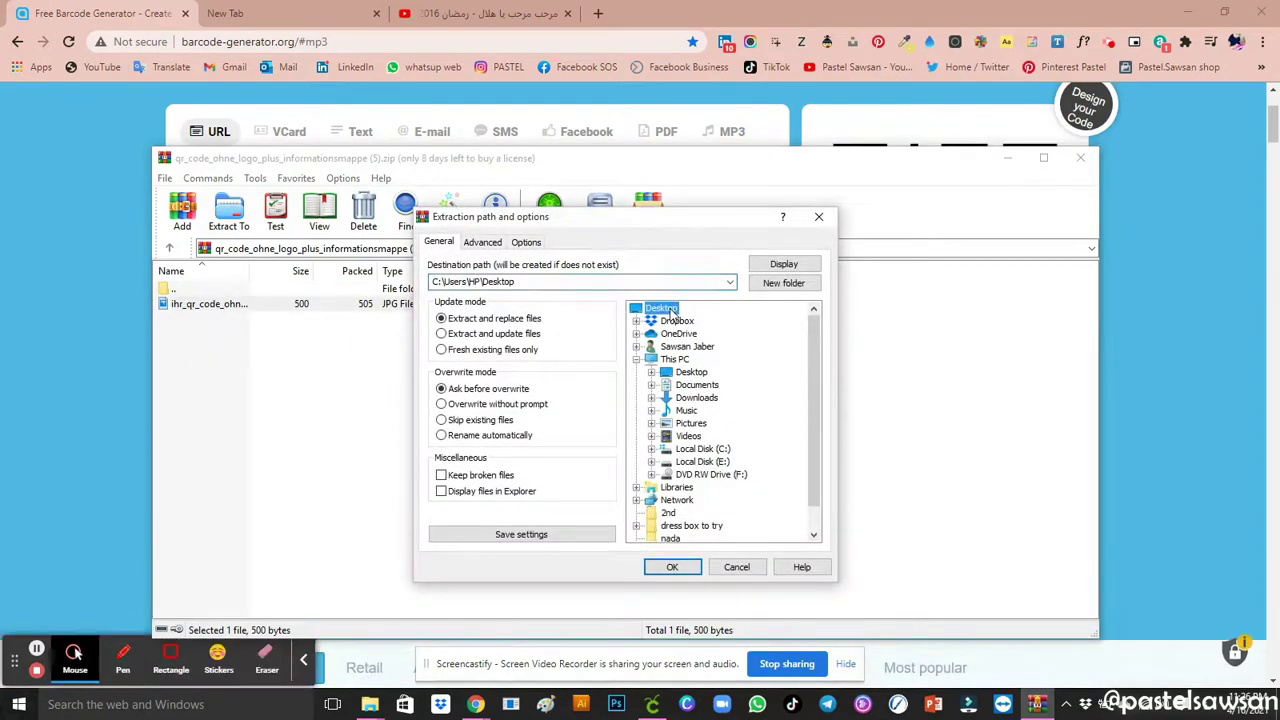
pyautogui.click(672, 567)
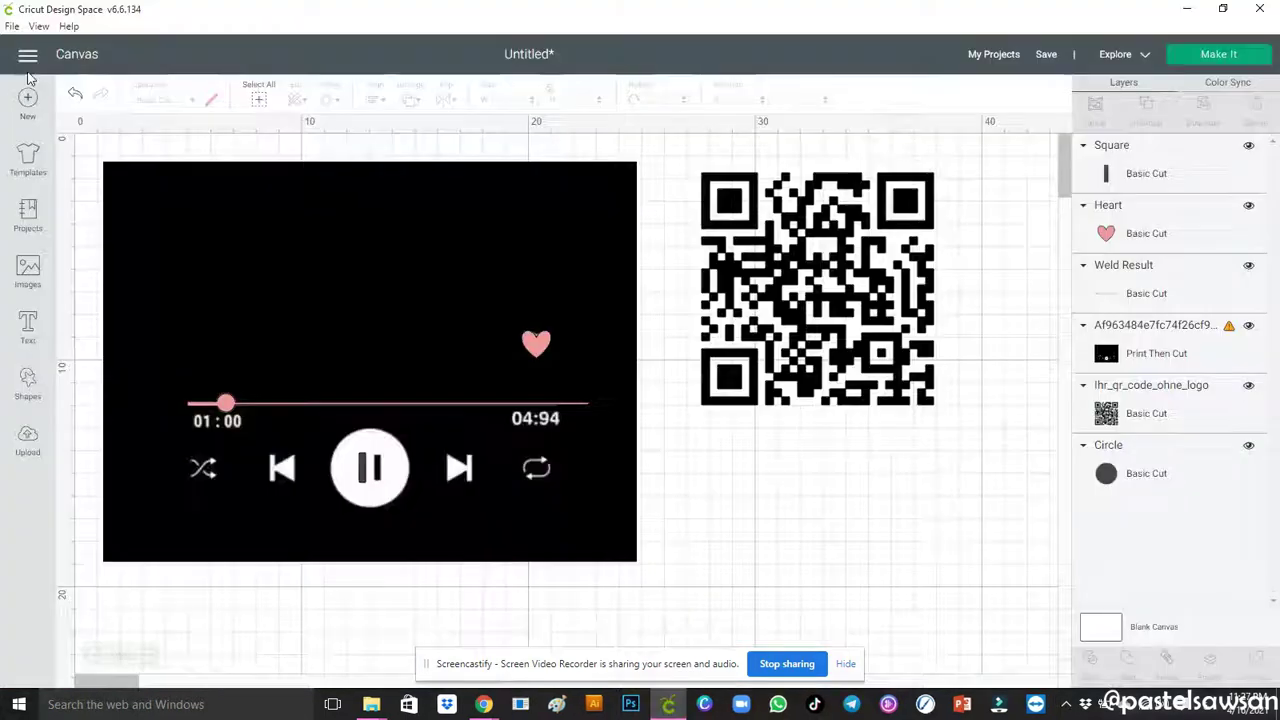
# Start a new project in Cricut Design Space, replacing the unsaved one on the canvas.
pyautogui.click(28, 98)
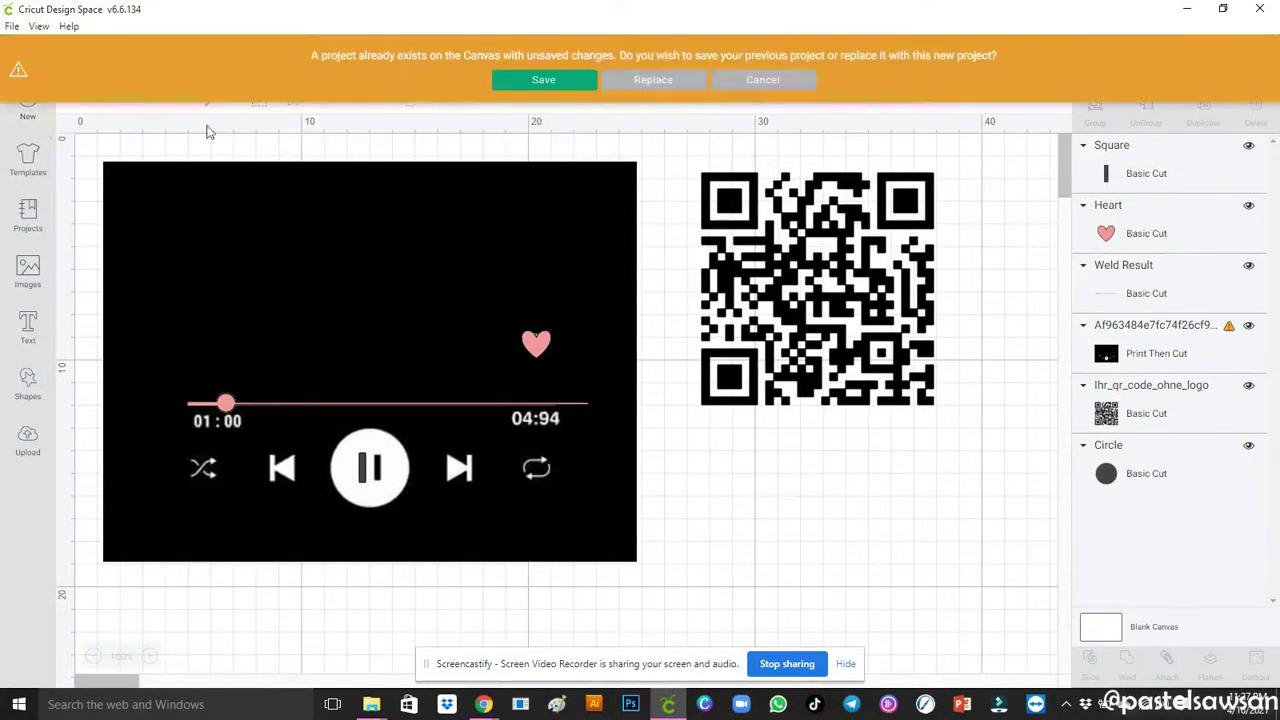
pyautogui.click(687, 85)
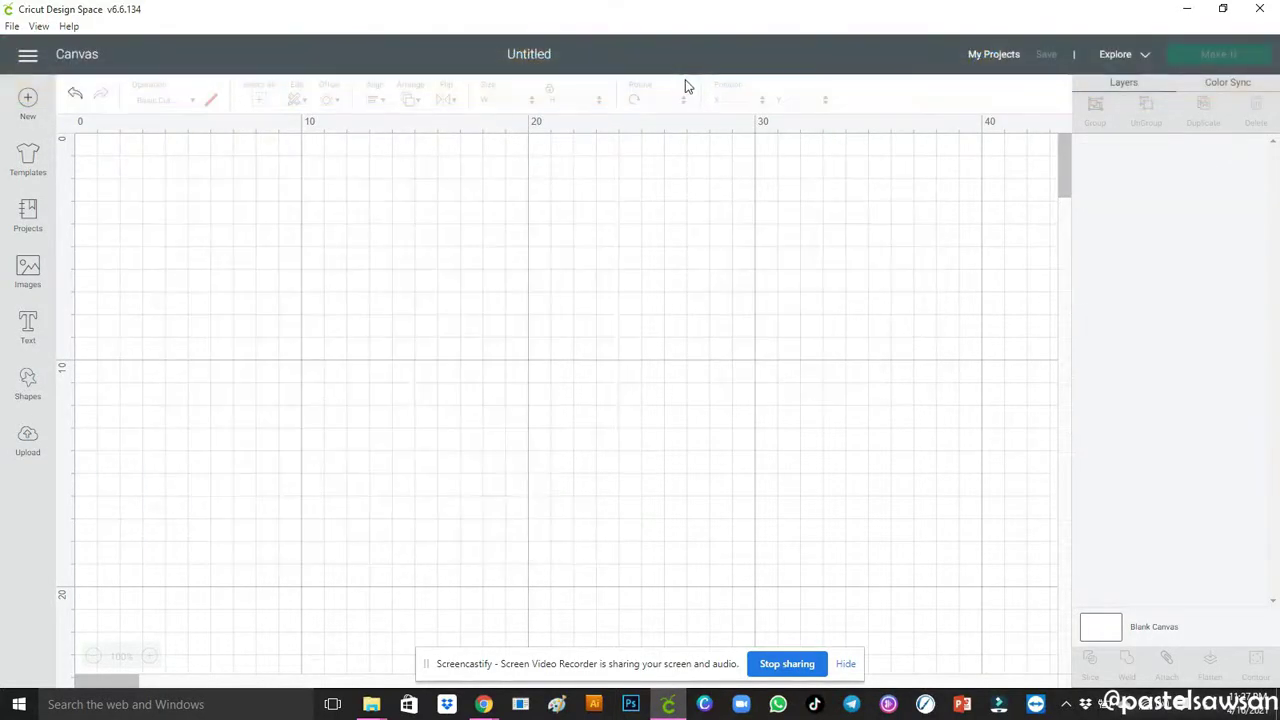
# Upload the ihr_qr_code_ohne_logo image from the Desktop and choose the Complex image type.
pyautogui.click(29, 458)
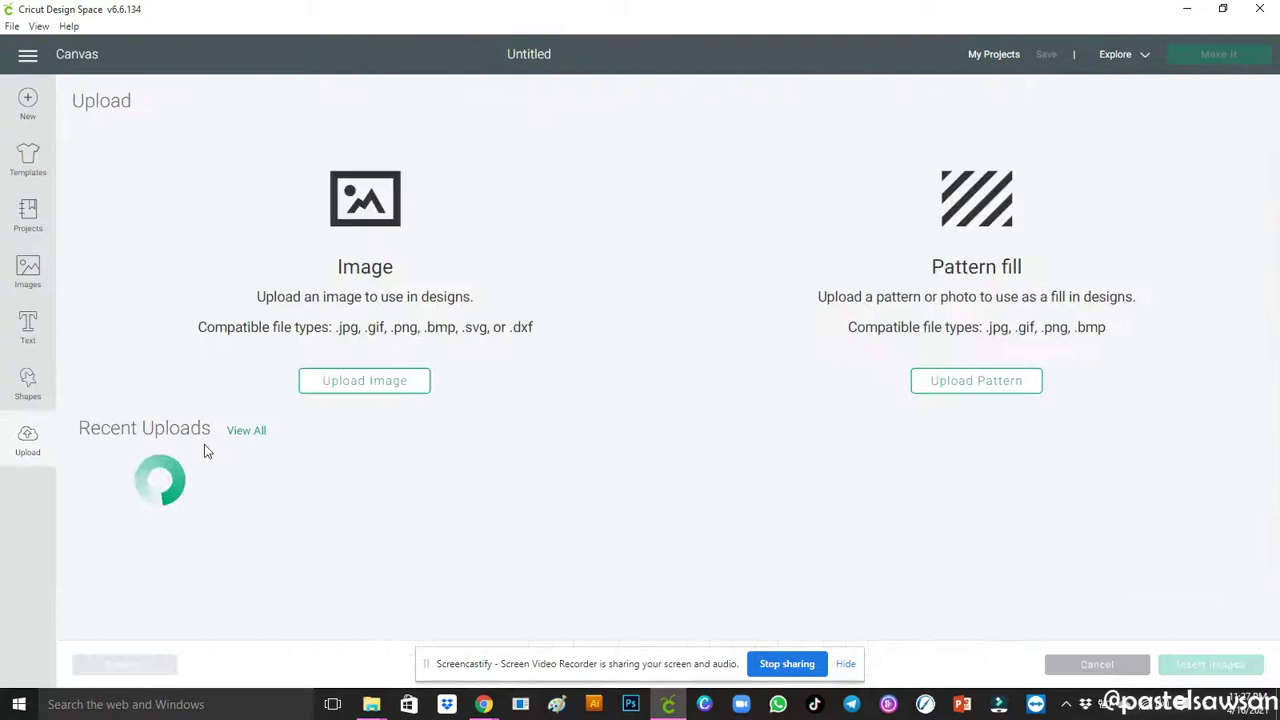
pyautogui.click(390, 390)
pyautogui.click(648, 376)
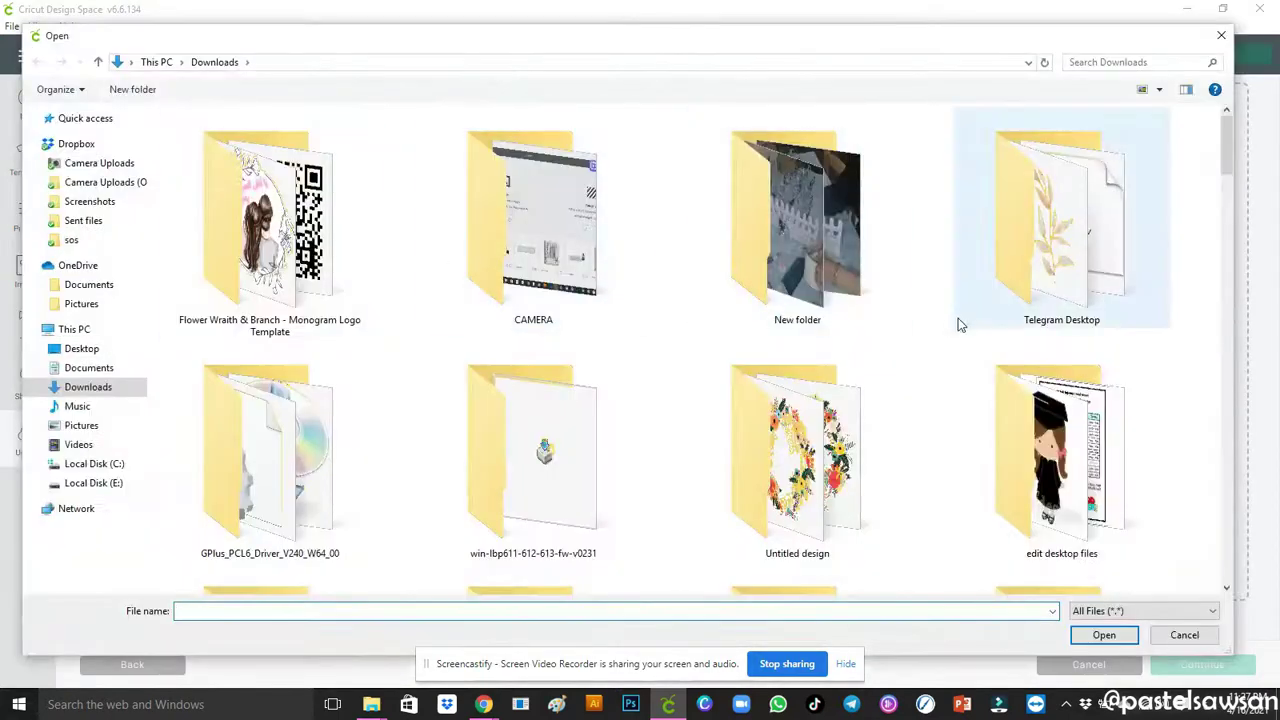
pyautogui.click(84, 350)
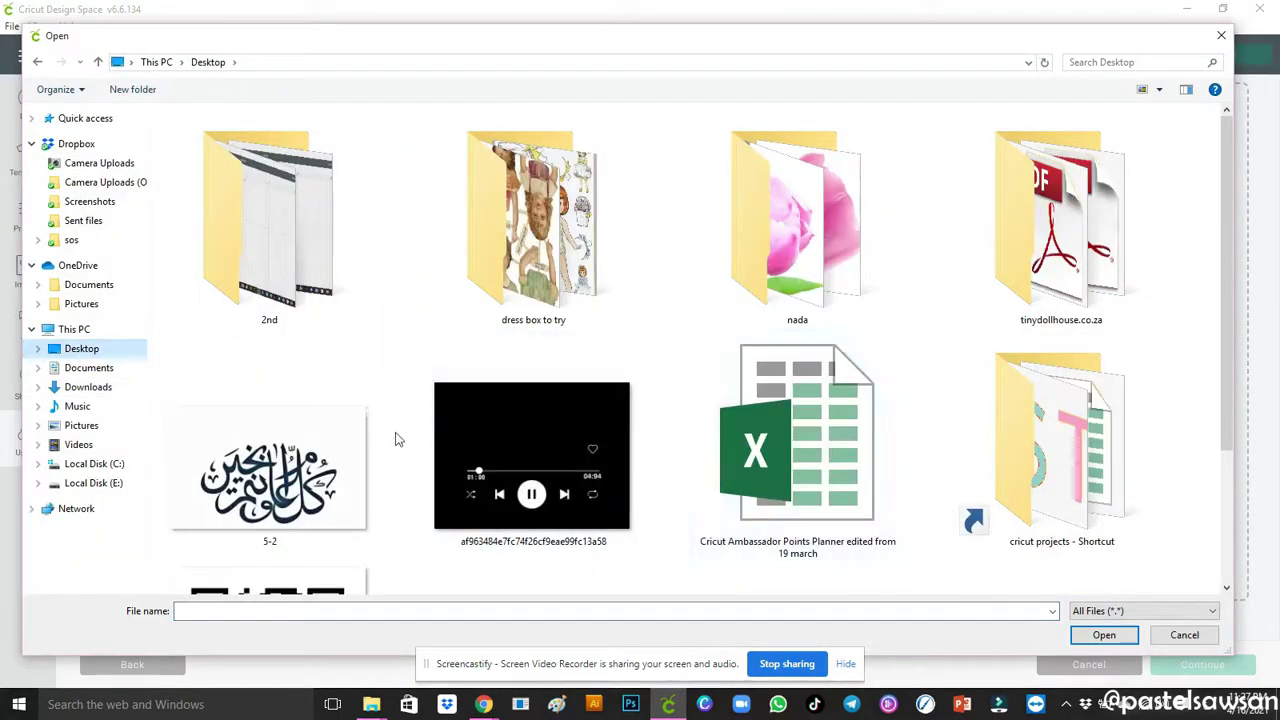
pyautogui.scroll(-2, 397, 437)
pyautogui.doubleClick(297, 455)
pyautogui.click(762, 440)
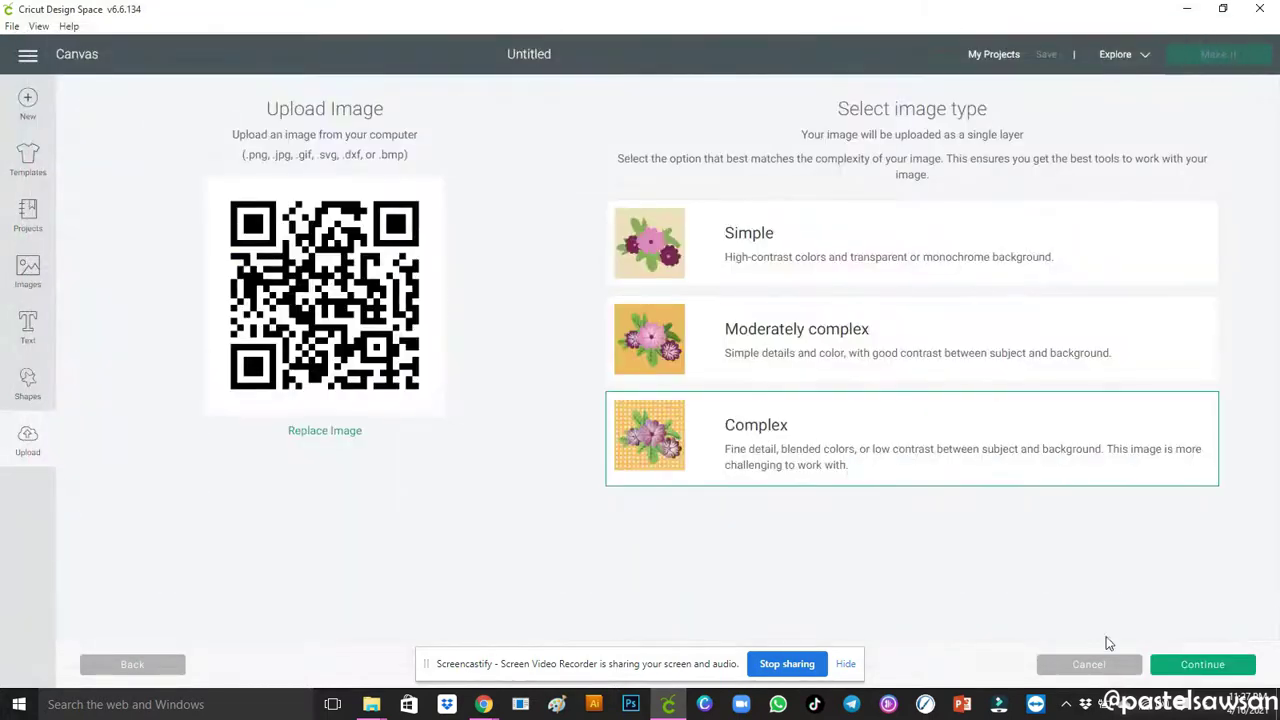
pyautogui.click(1181, 668)
# Set the color tolerance to 100 and erase the white background around the QR code.
pyautogui.click(123, 219)
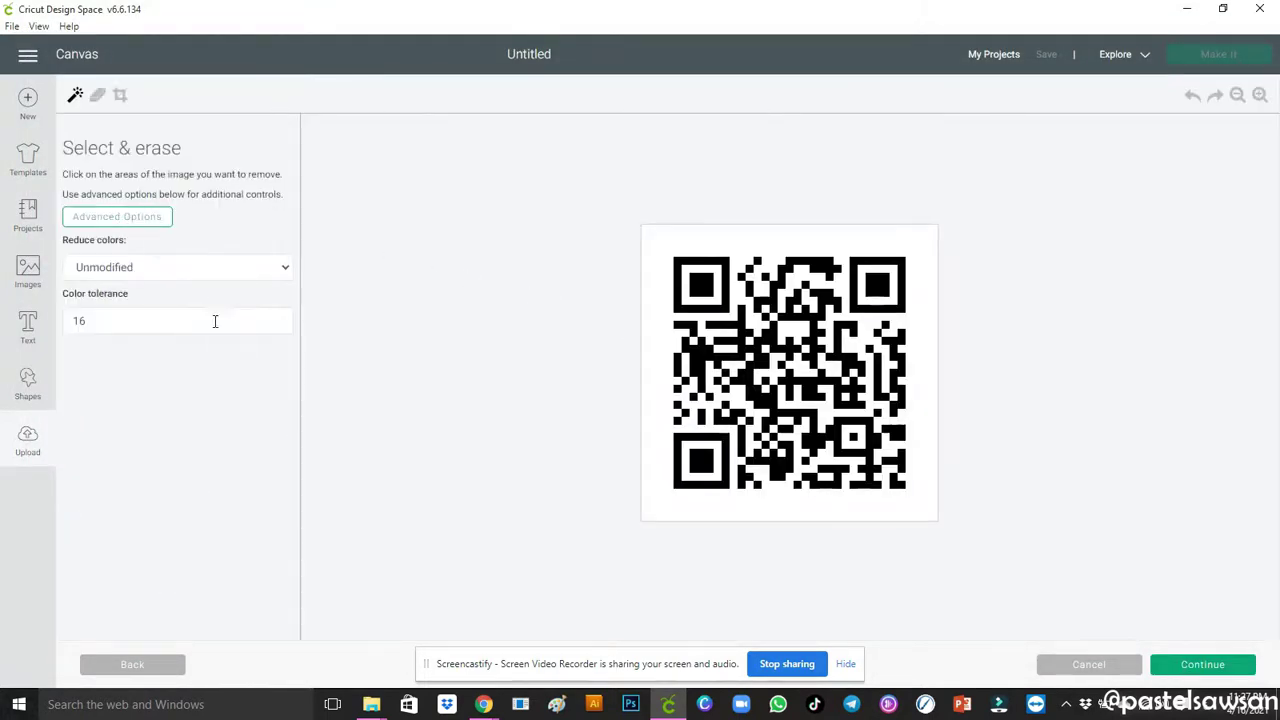
pyautogui.doubleClick(214, 320)
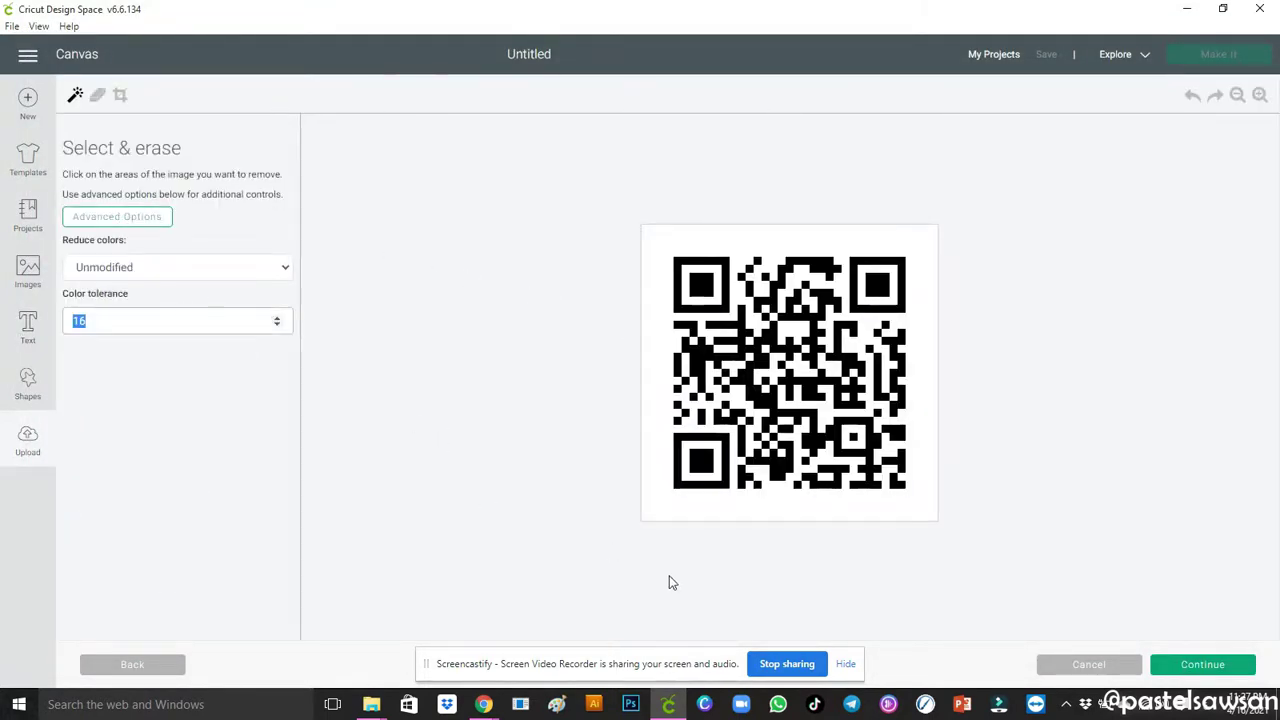
pyautogui.write('1')
pyautogui.click(1260, 95)
pyautogui.click(712, 143)
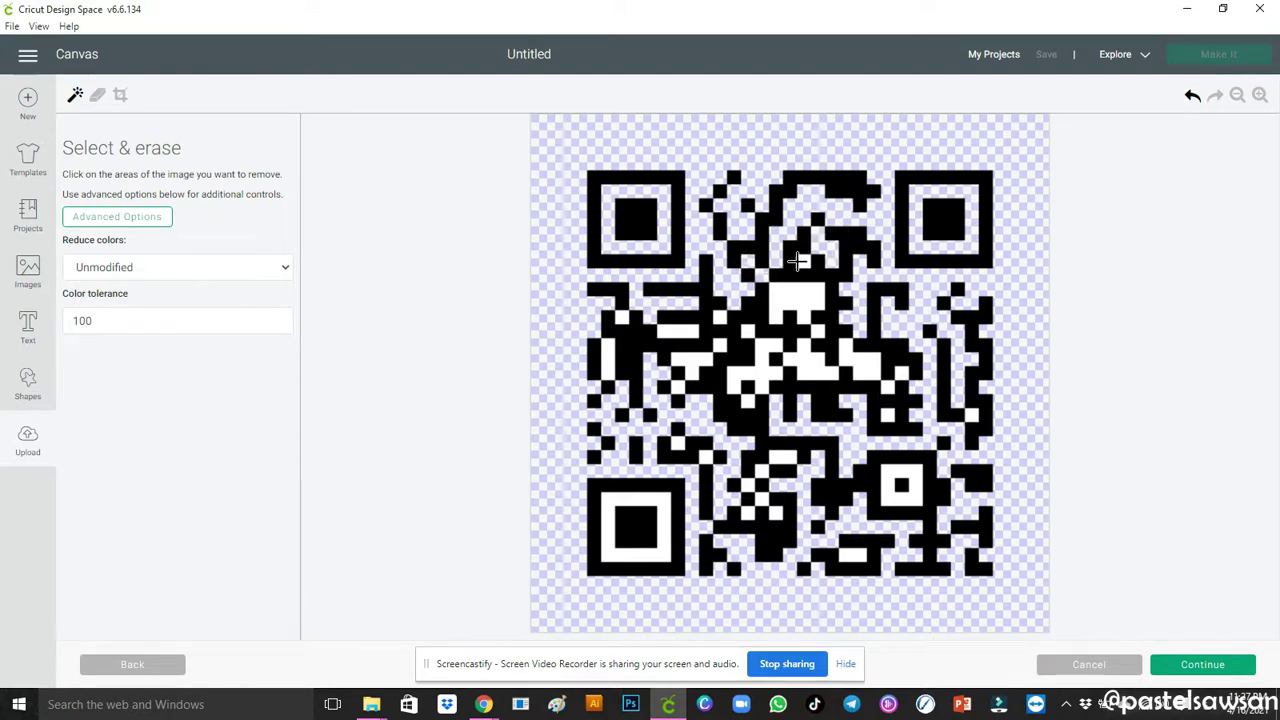
# Erase the remaining enclosed white areas inside the QR code, including those within its corner and alignment squares.
pyautogui.click(803, 294)
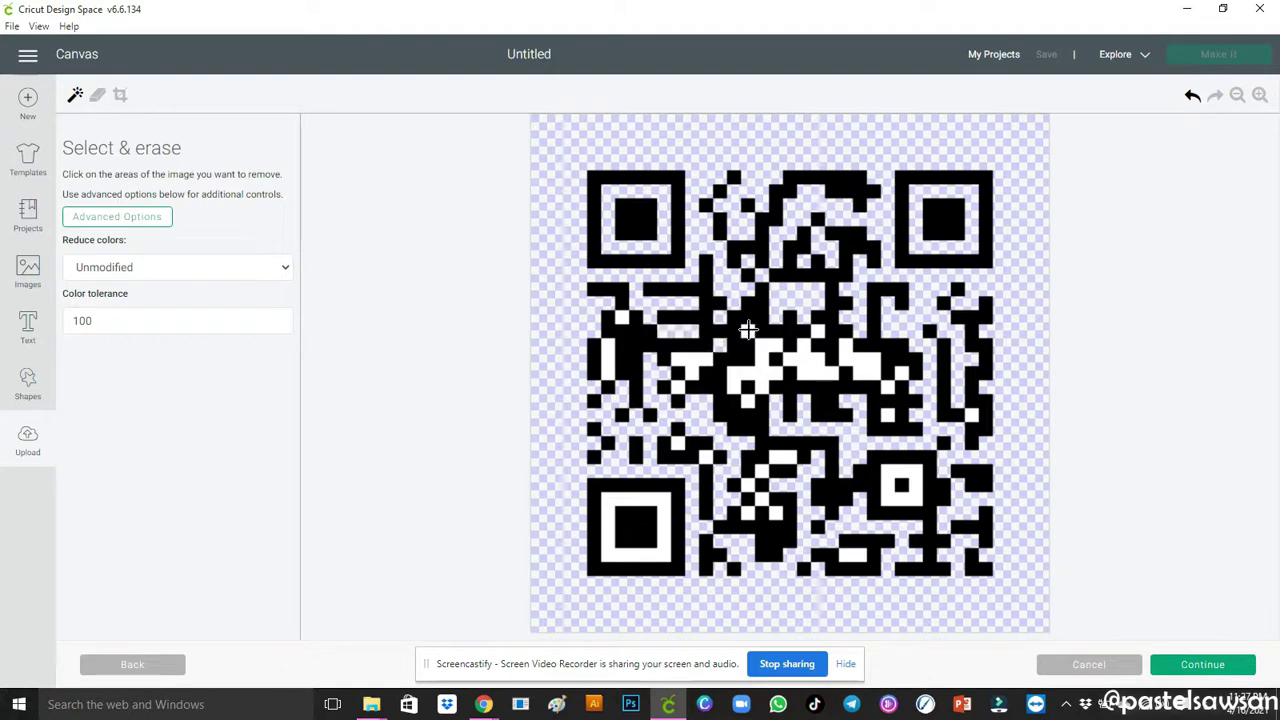
pyautogui.click(634, 366)
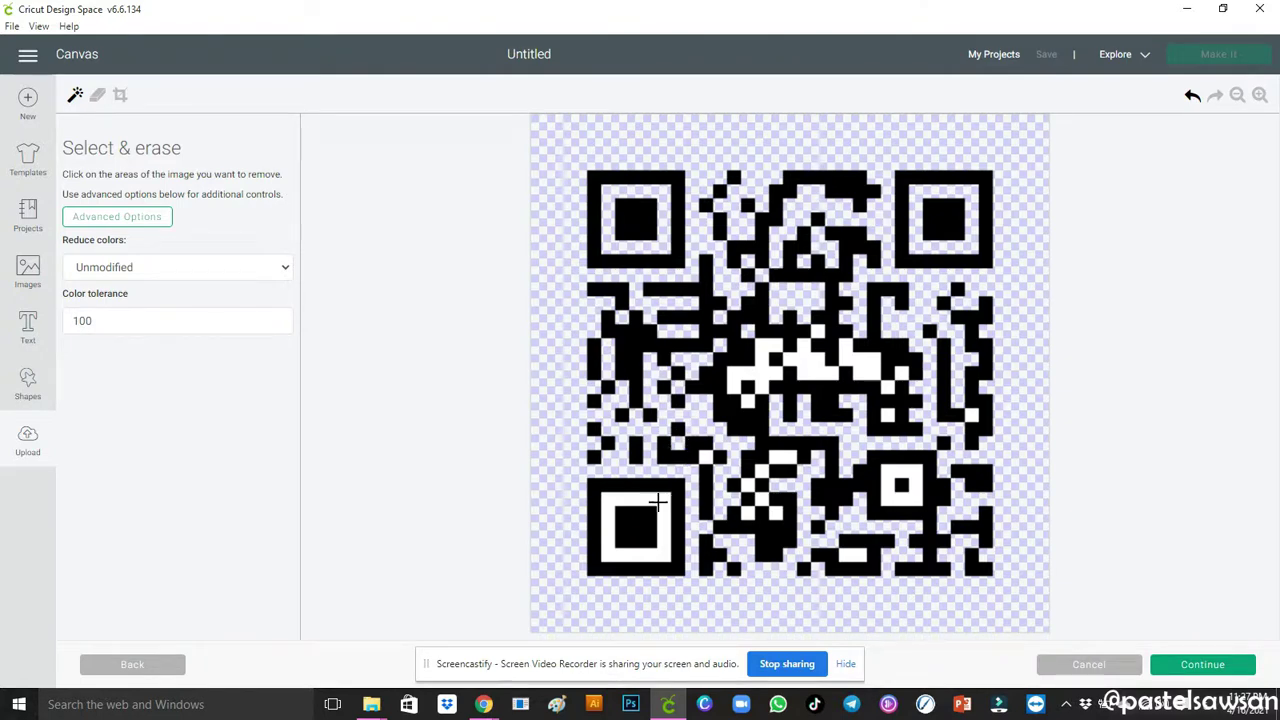
pyautogui.click(658, 502)
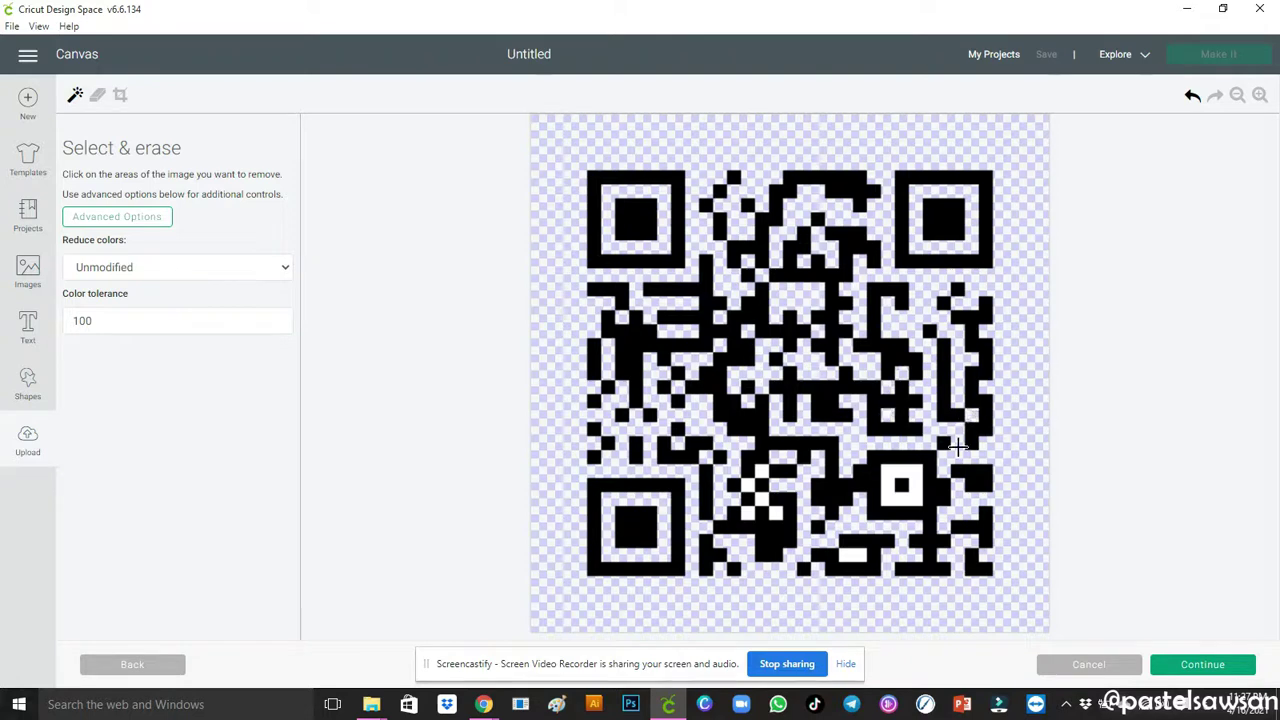
pyautogui.click(888, 463)
pyautogui.click(747, 500)
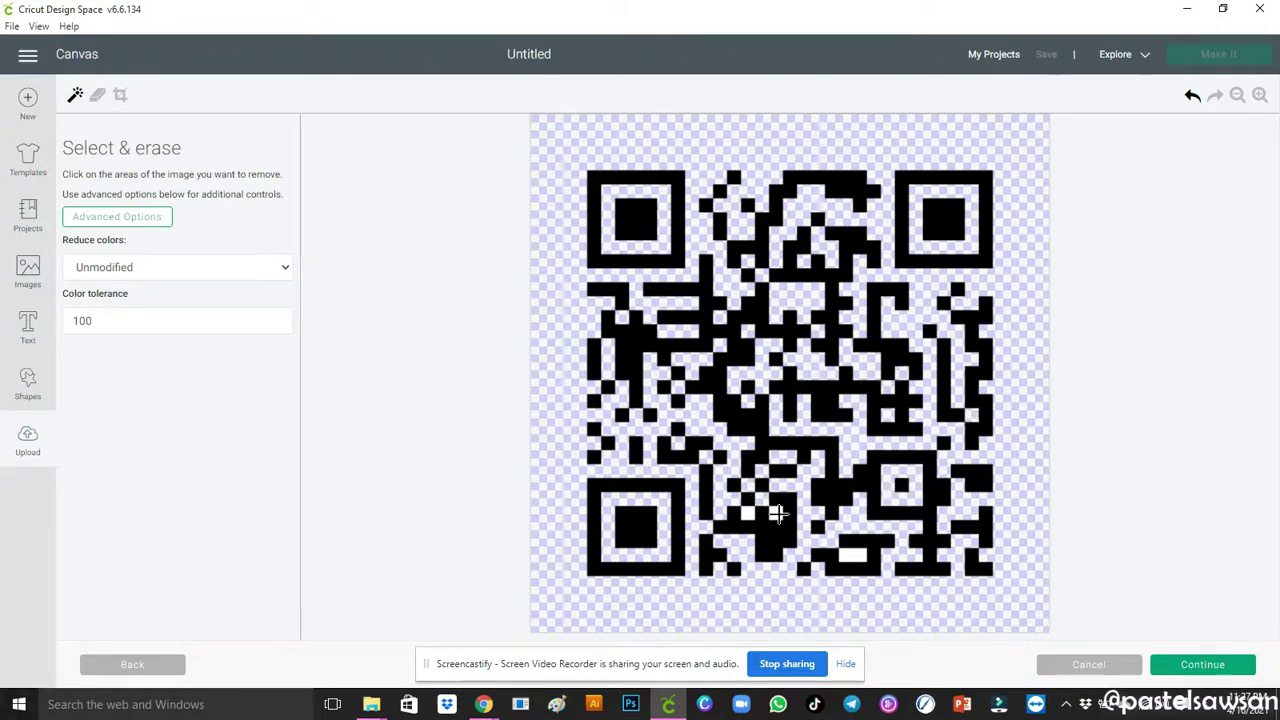
pyautogui.click(747, 513)
pyautogui.click(853, 556)
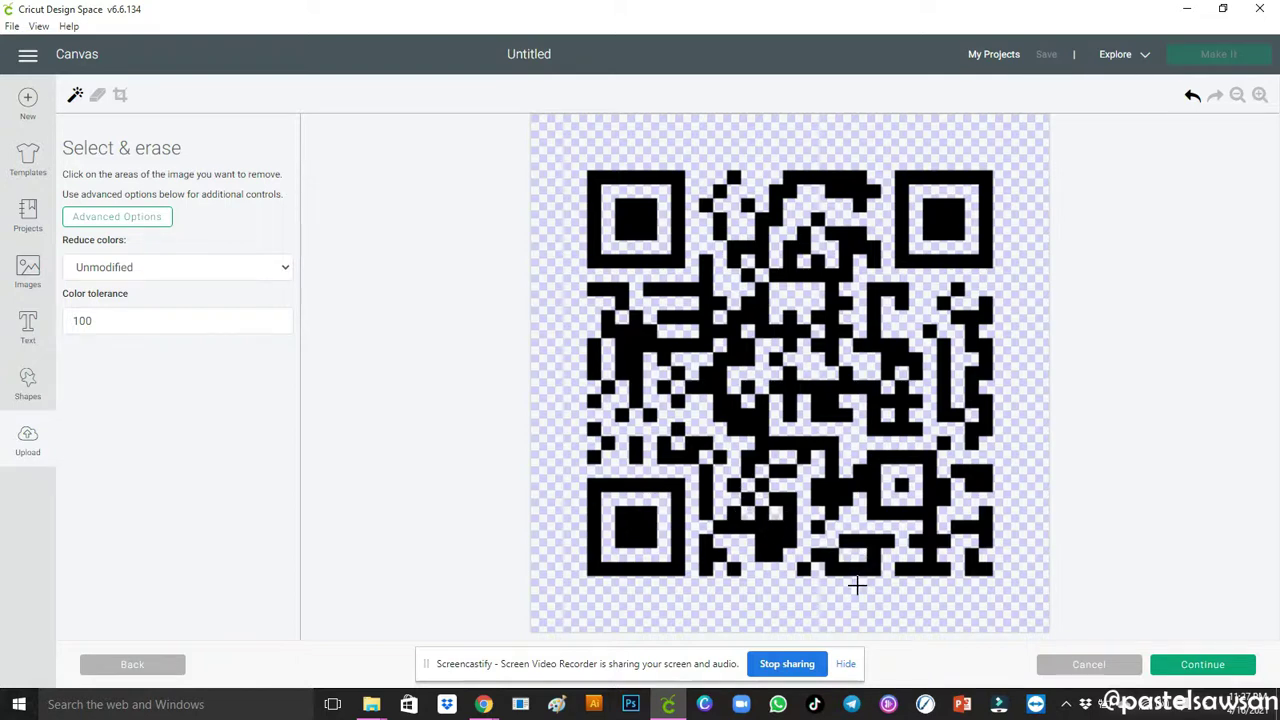
# Finish uploading the cleaned QR code image and insert it on the canvas.
pyautogui.click(1203, 665)
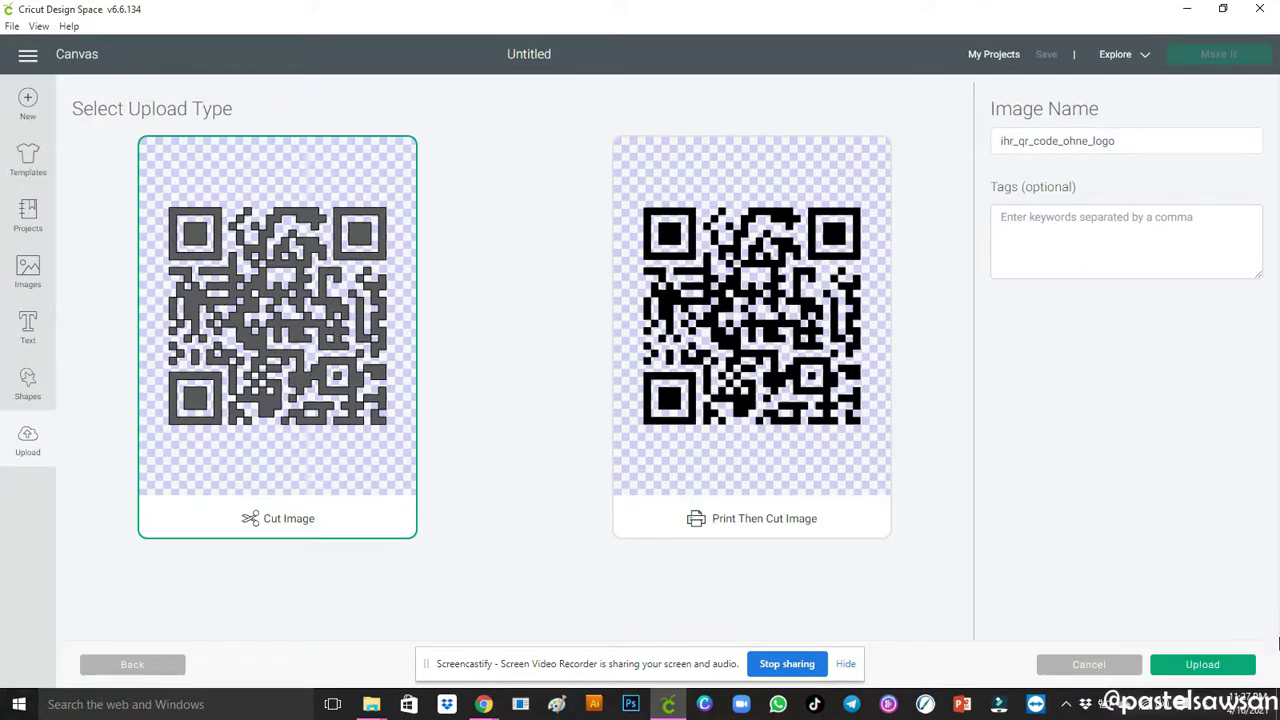
pyautogui.click(1228, 678)
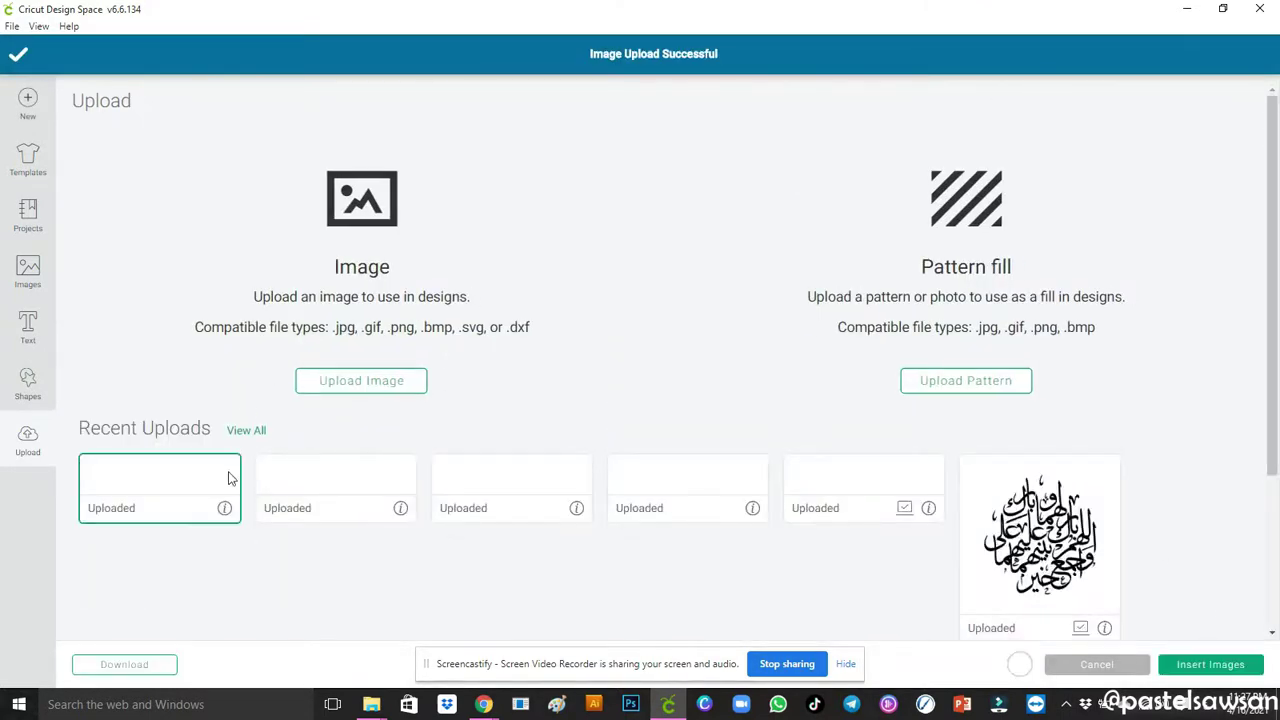
pyautogui.click(1221, 670)
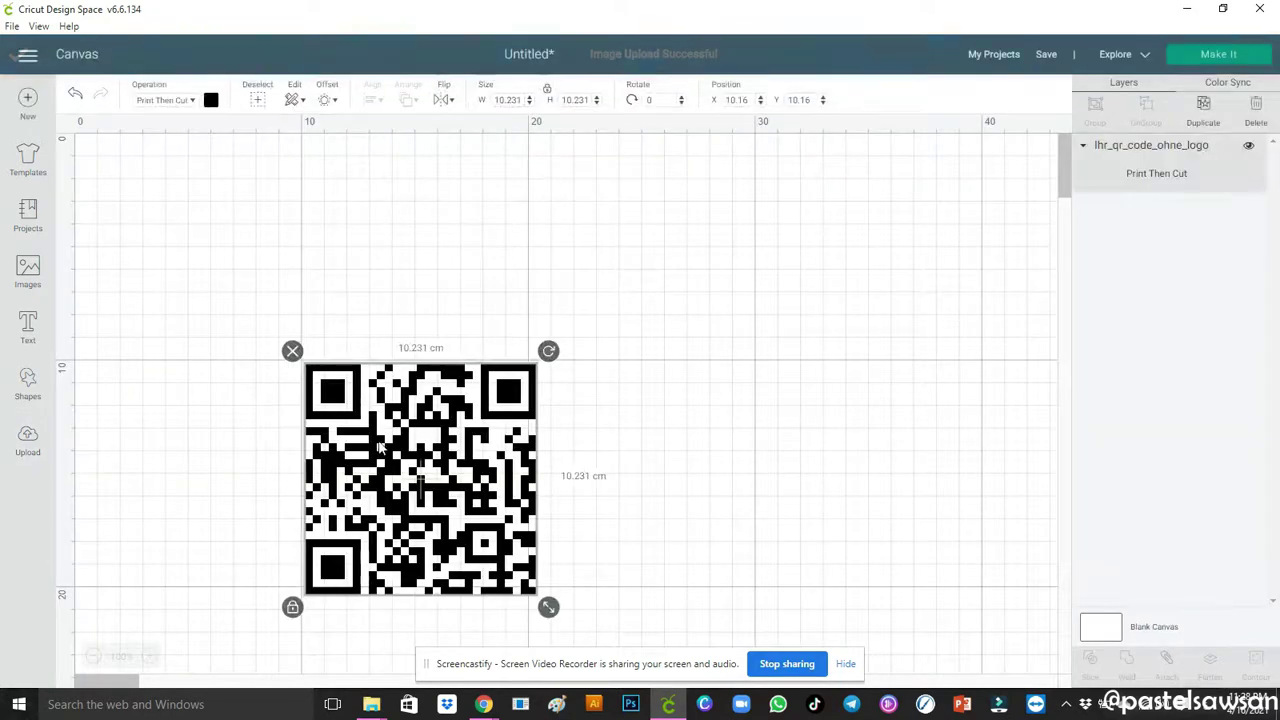
# Change the QR code's operation to Basic Cut and move it to about X 28.6, Y 2.3 cm.
pyautogui.click(183, 101)
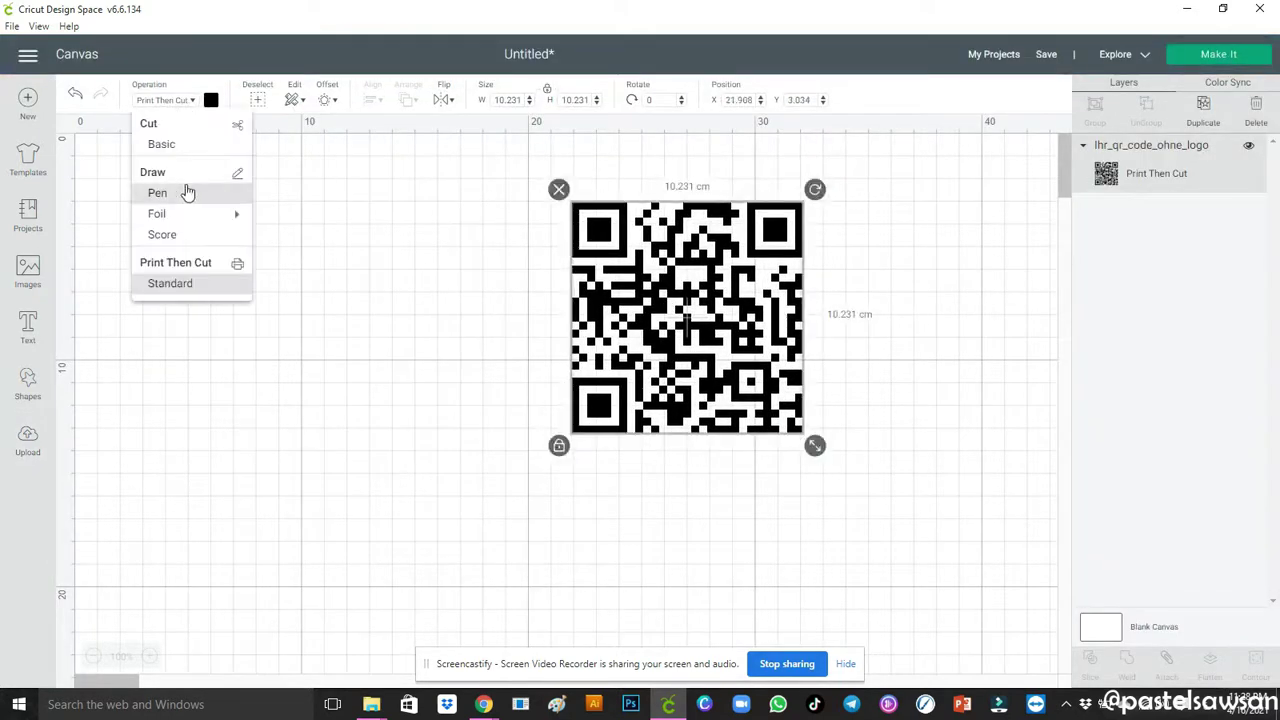
pyautogui.click(171, 157)
pyautogui.moveTo(750, 331); pyautogui.dragTo(898, 311)
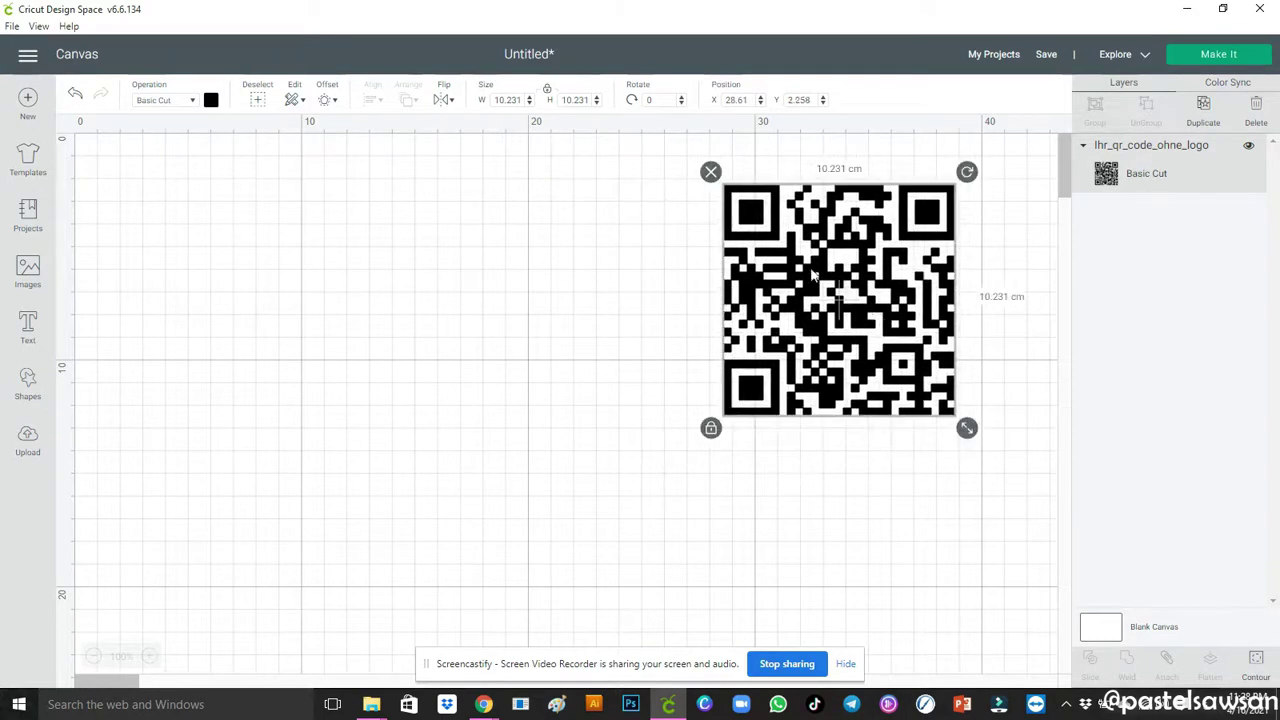
# Upload the black music-player image from the Desktop and choose the Complex image type.
pyautogui.click(30, 443)
pyautogui.click(411, 380)
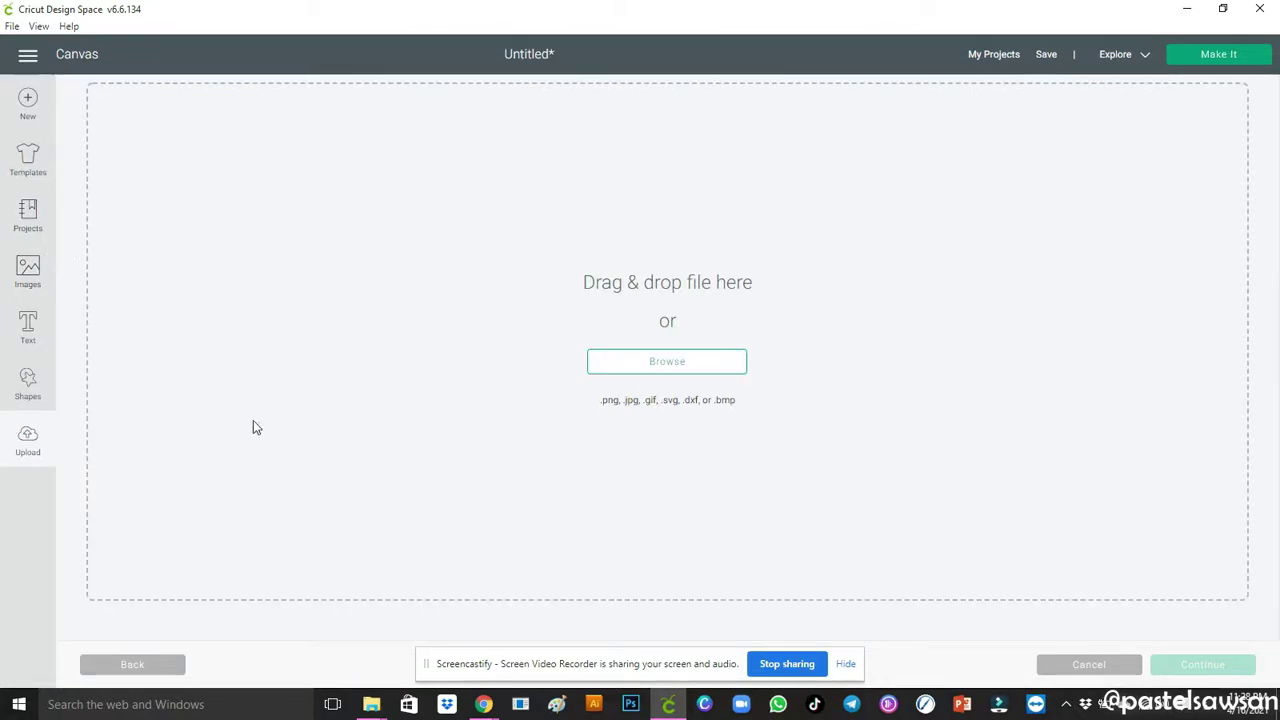
pyautogui.click(590, 370)
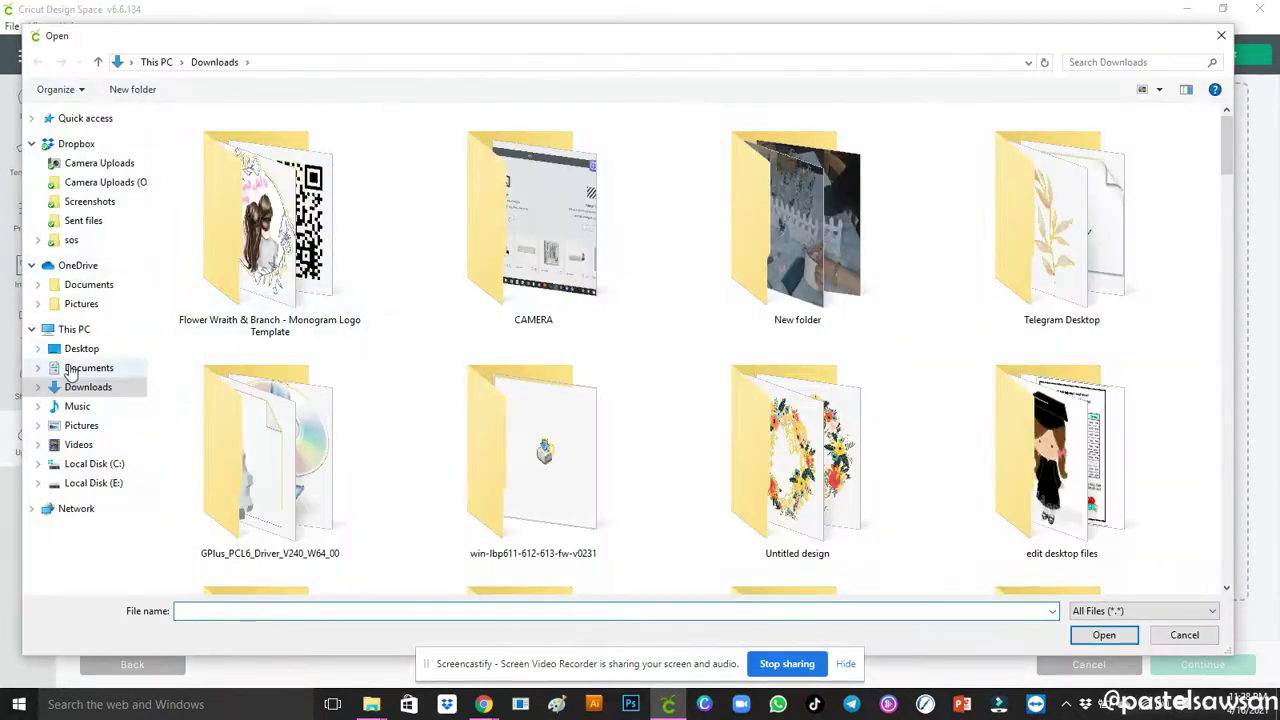
pyautogui.click(133, 360)
pyautogui.scroll(-10, 495, 345)
pyautogui.doubleClick(489, 232)
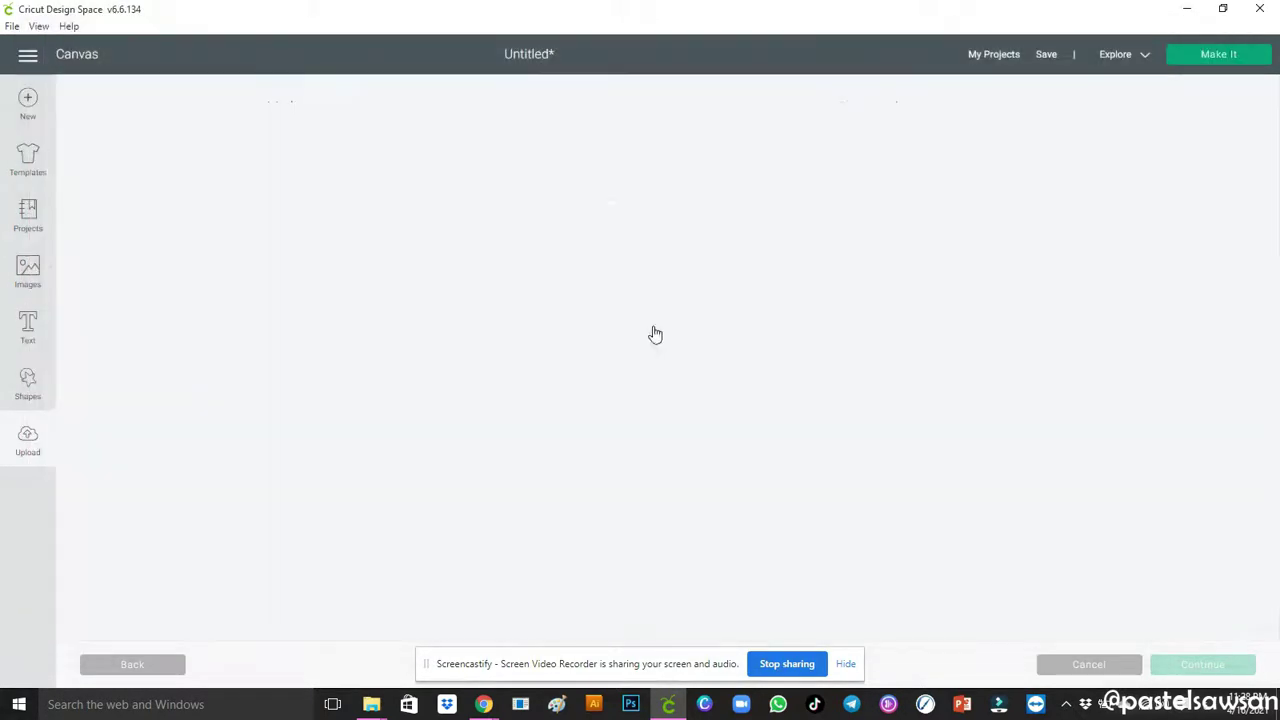
pyautogui.click(789, 423)
pyautogui.click(1202, 664)
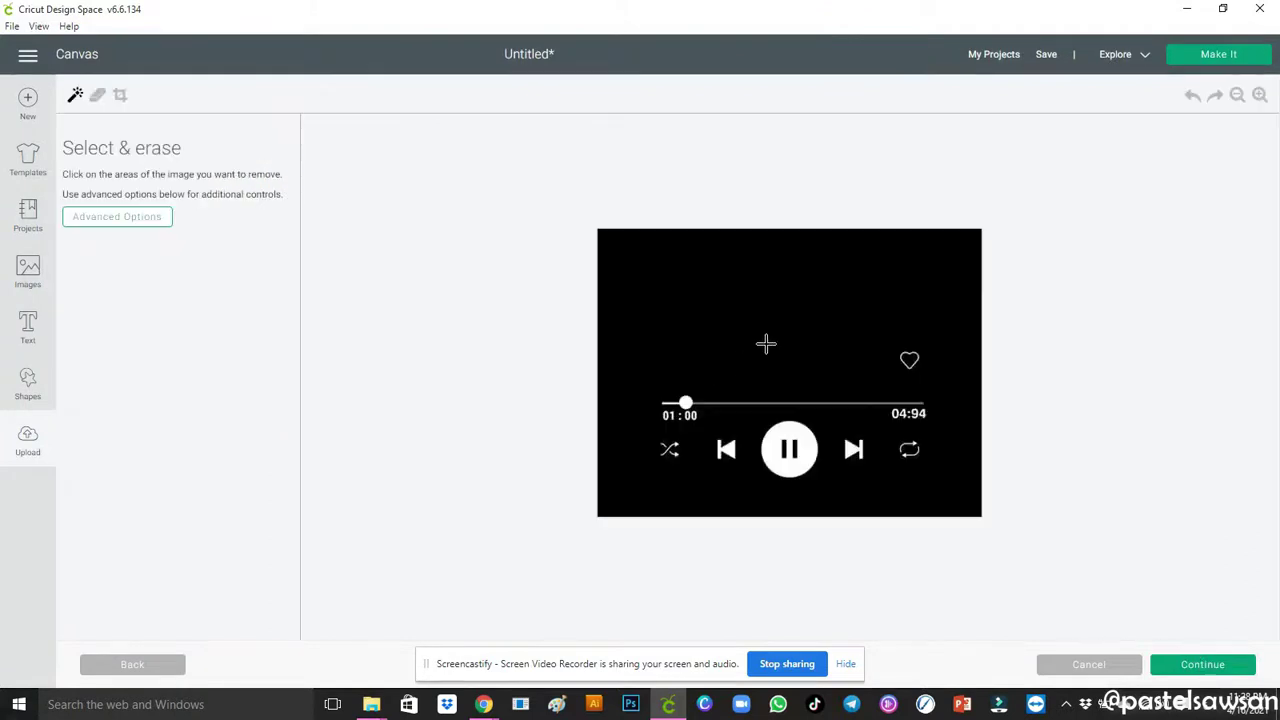
# Keep the music-player image's background, upload it as a Print Then Cut image and insert it on the canvas.
pyautogui.click(902, 390)
pyautogui.click(1192, 95)
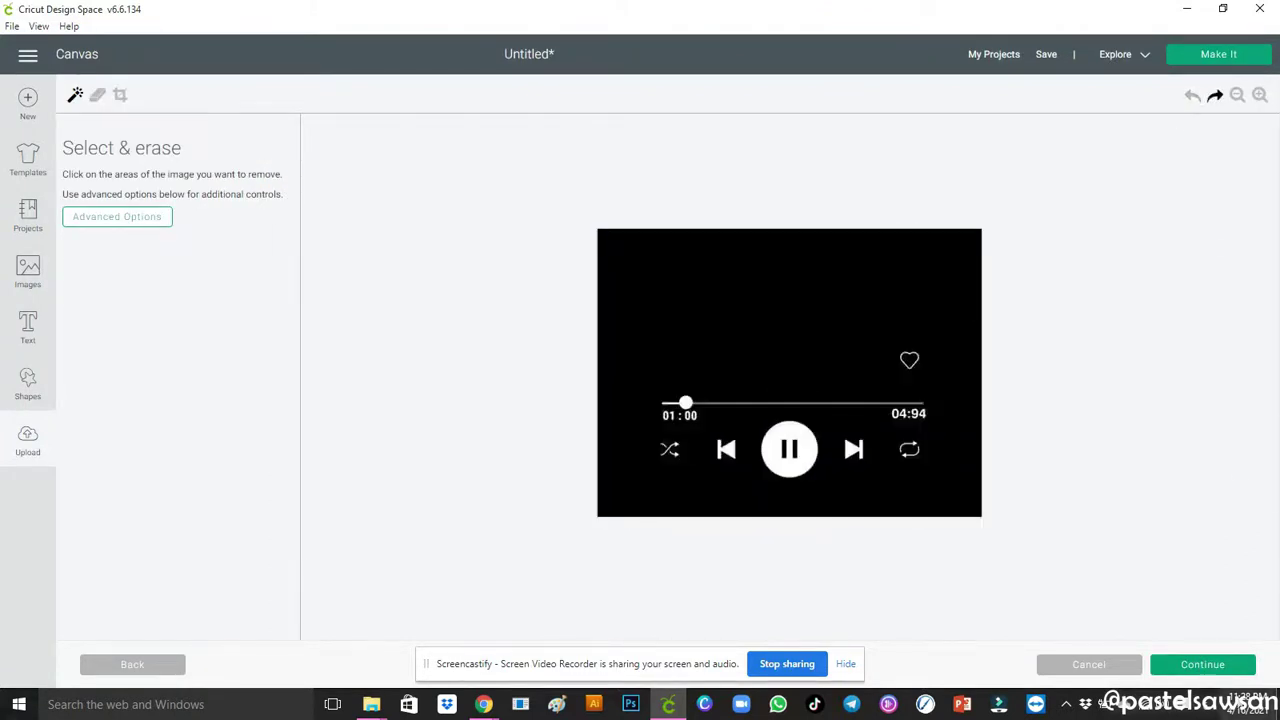
pyautogui.click(1200, 664)
pyautogui.click(832, 496)
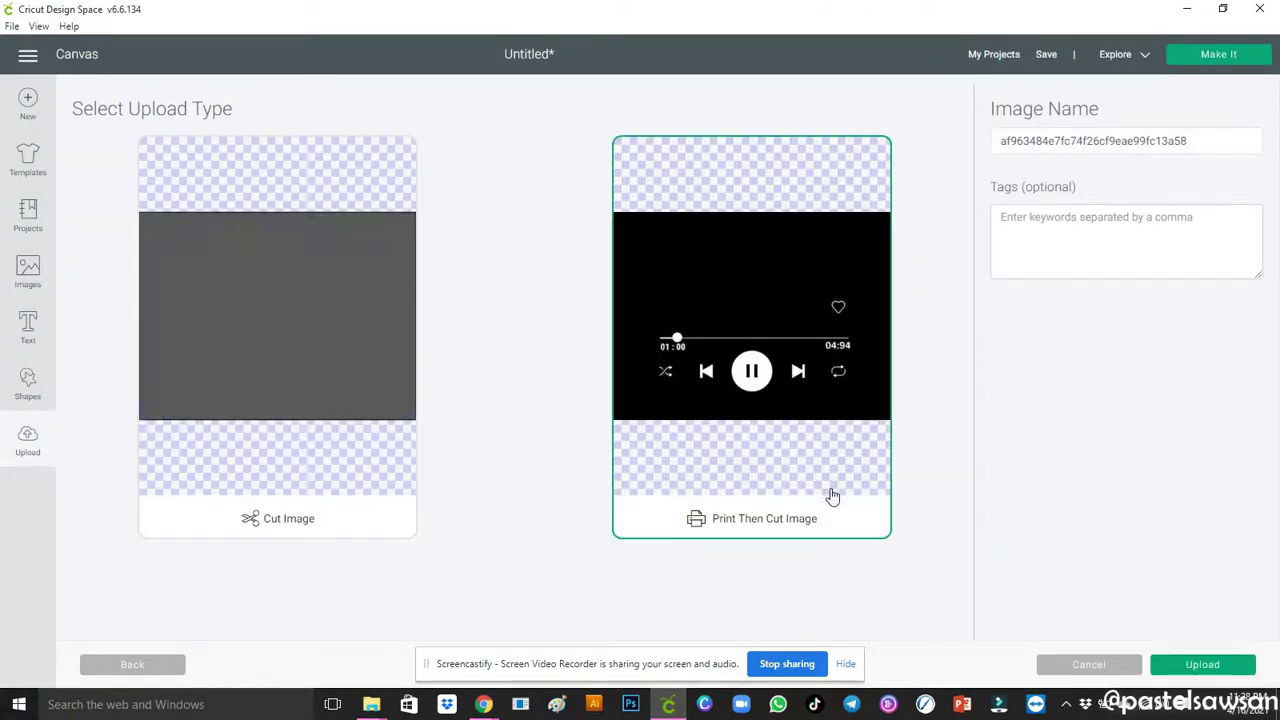
pyautogui.click(1193, 664)
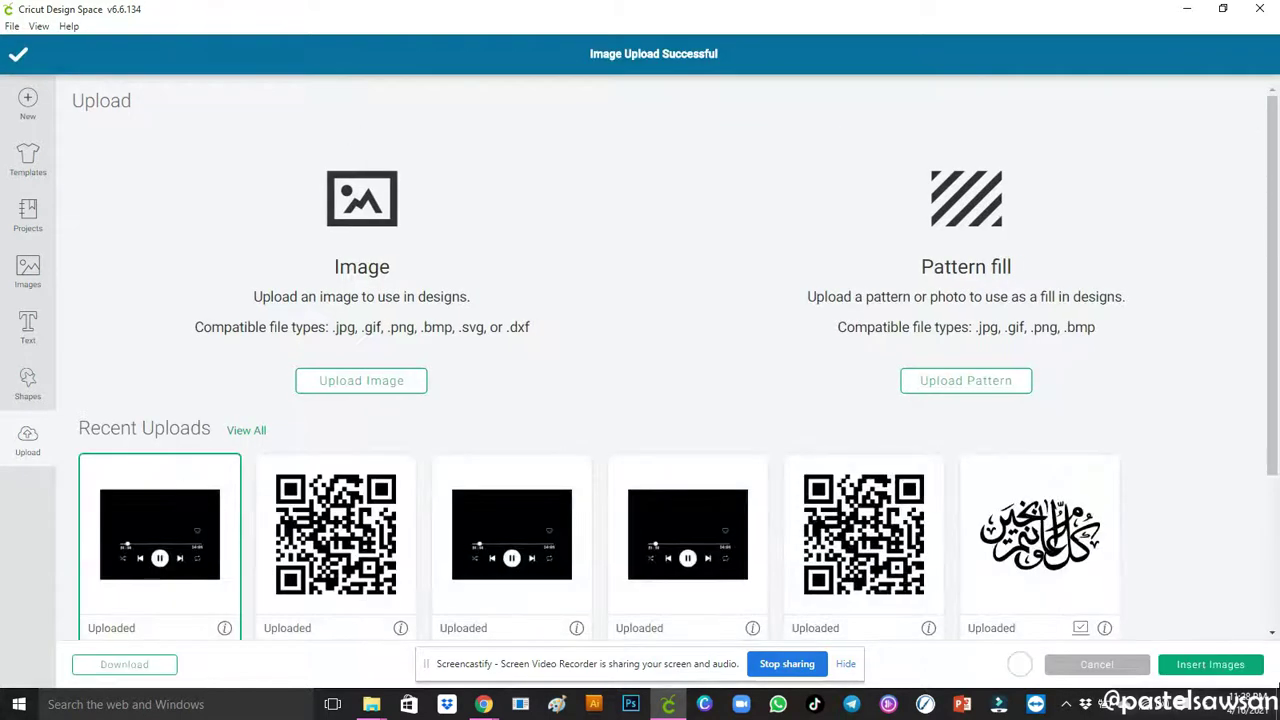
pyautogui.click(1209, 670)
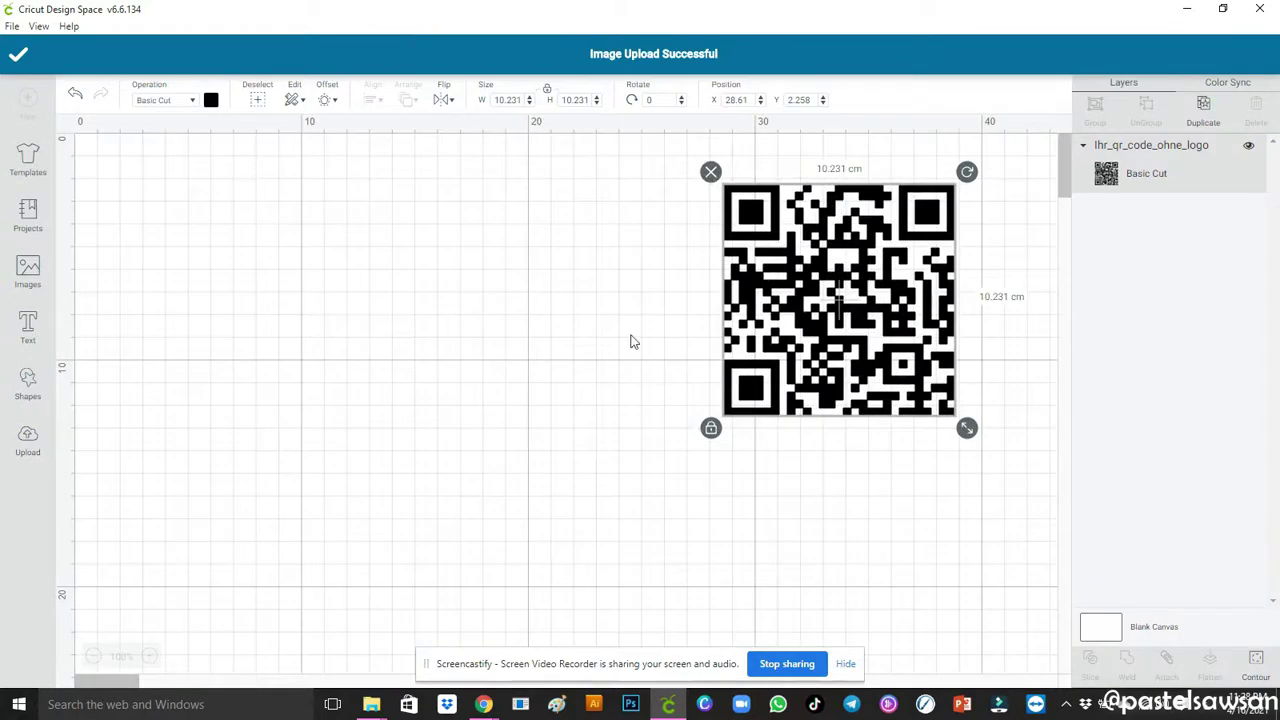
# Enlarge the music-player image to about 23.2 by 17.4 cm and place it beside the QR code without overlapping.
pyautogui.moveTo(454, 461); pyautogui.dragTo(321, 264)
pyautogui.moveTo(403, 344); pyautogui.dragTo(737, 591)
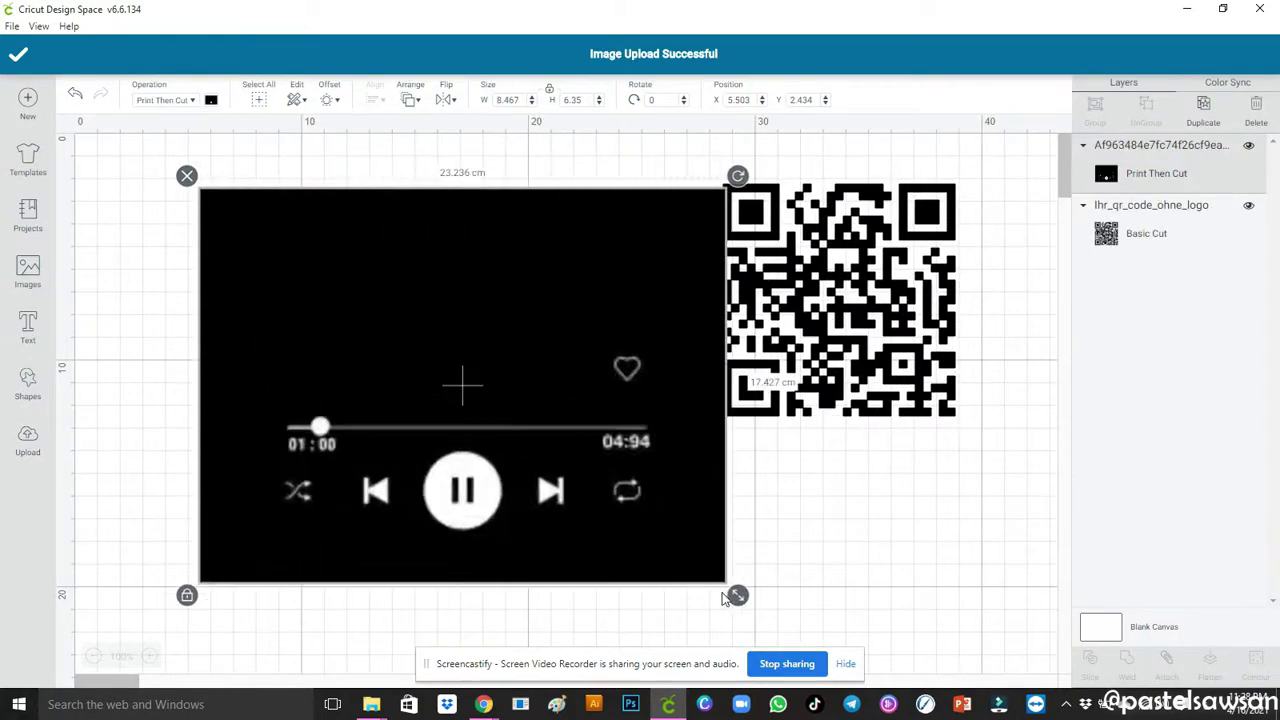
pyautogui.moveTo(651, 518); pyautogui.dragTo(568, 490)
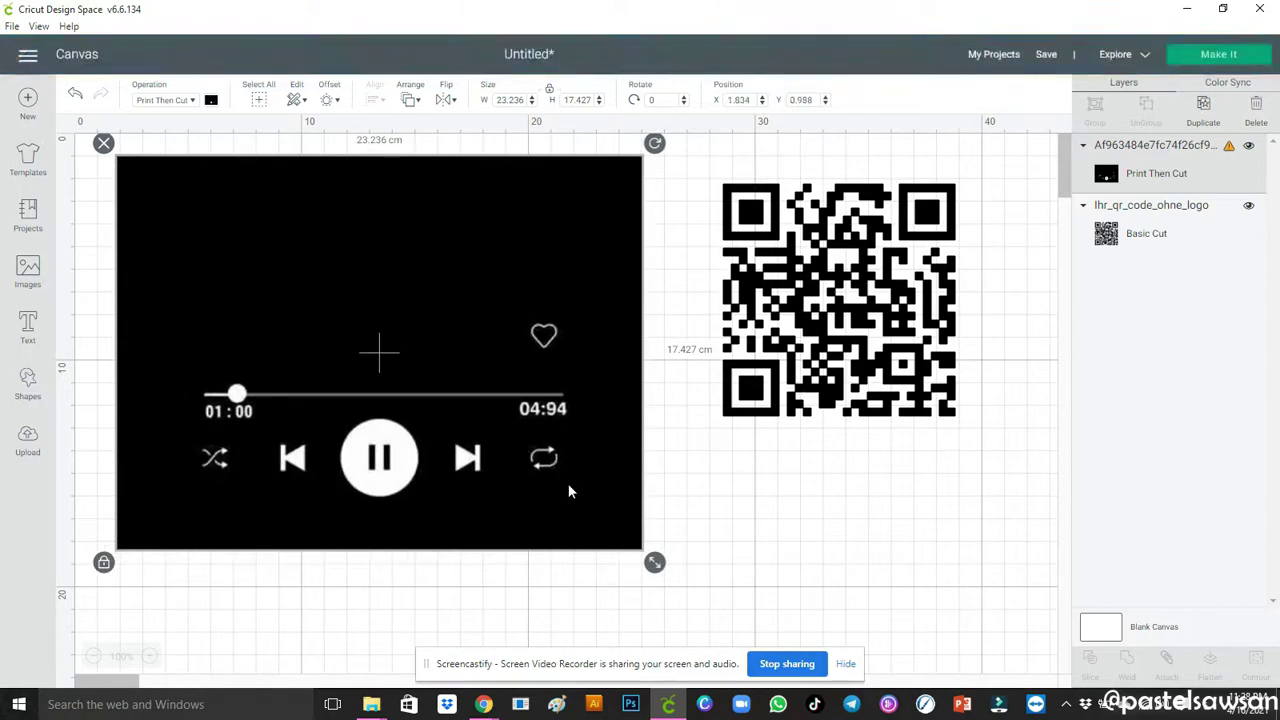
# Add a square over the music player, unlock its proportions and reshape it into a bar about 11.7 by 0.5 cm.
pyautogui.click(28, 385)
pyautogui.click(91, 270)
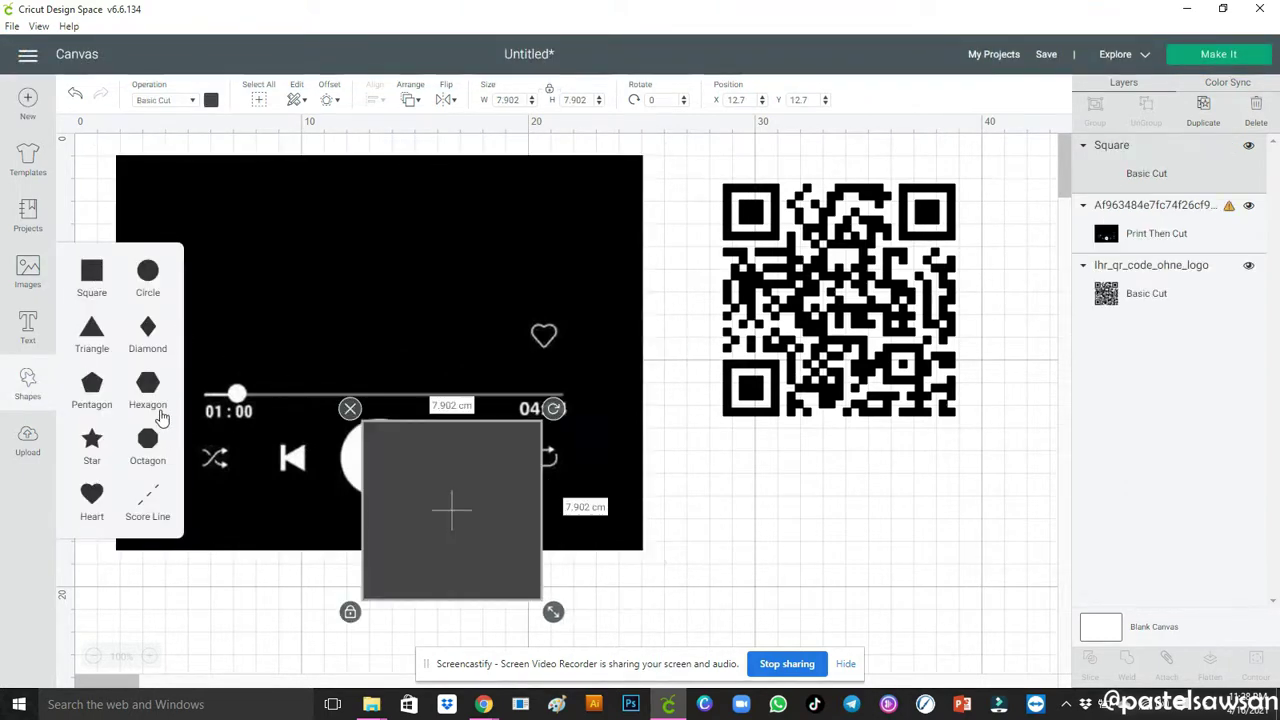
pyautogui.moveTo(367, 474); pyautogui.dragTo(345, 450)
pyautogui.click(314, 576)
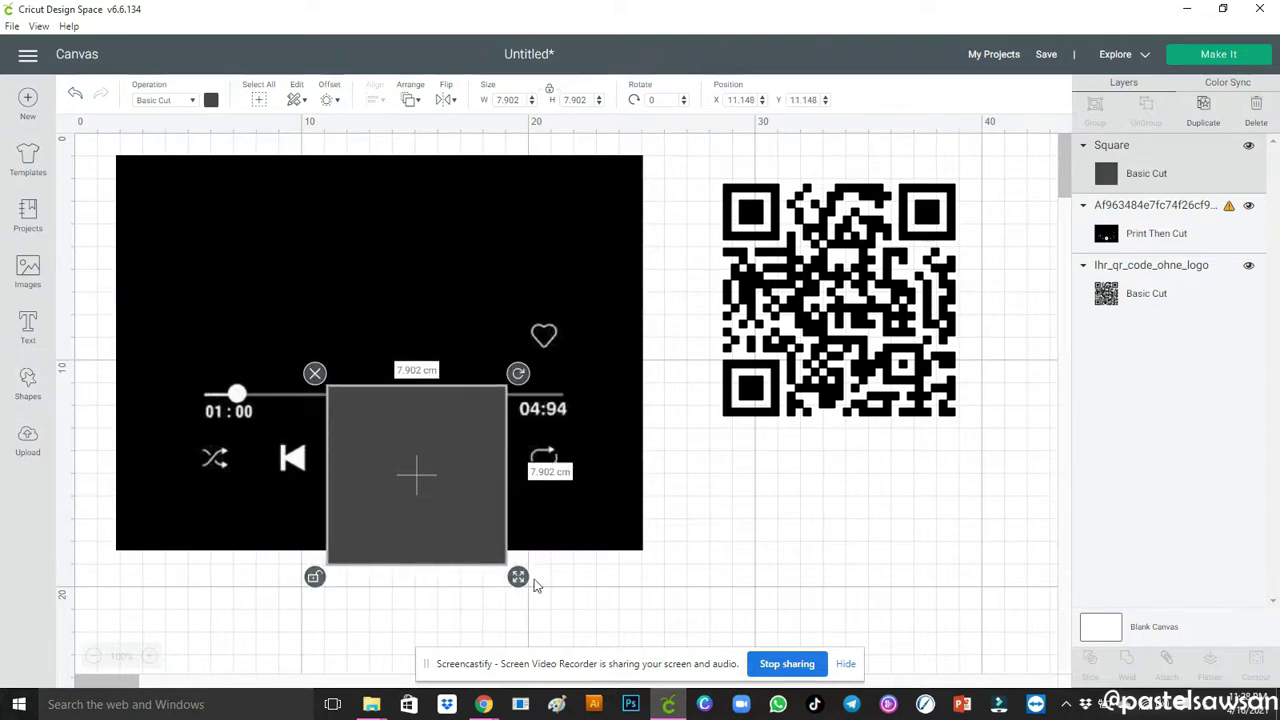
pyautogui.moveTo(518, 577); pyautogui.dragTo(605, 409)
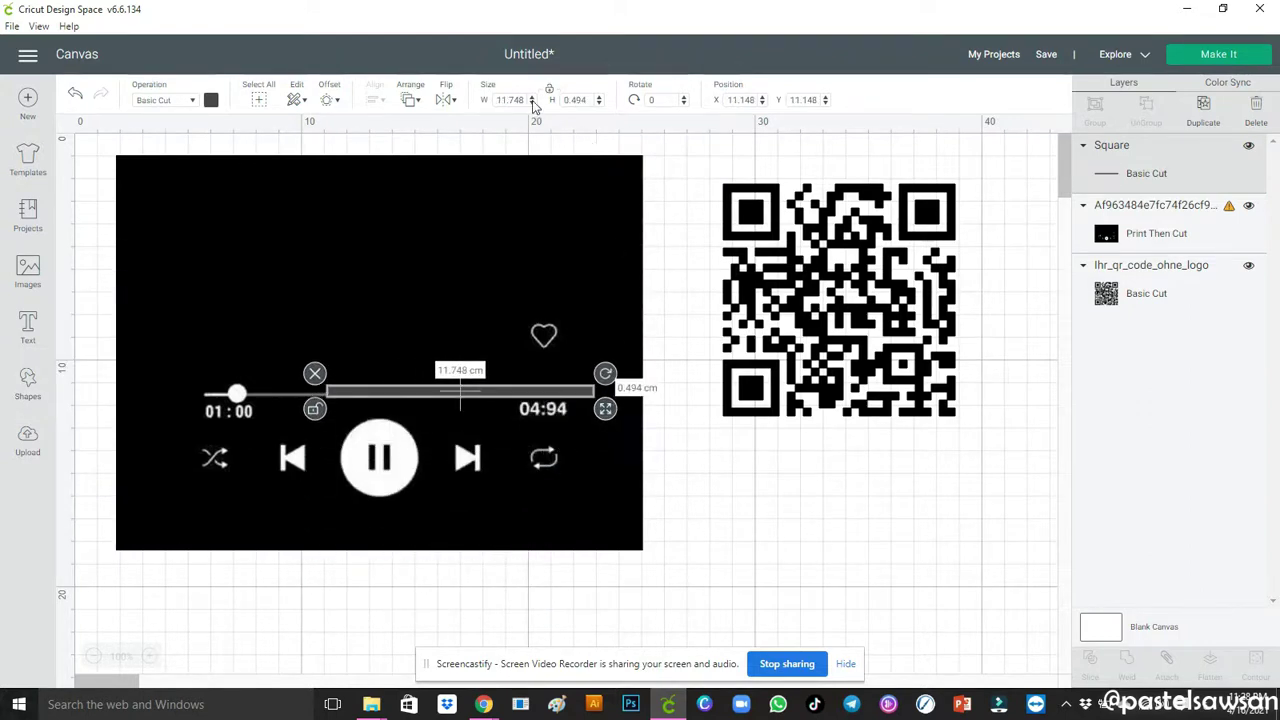
# Set the bar's height to 0.1 cm and its width to 15 cm.
pyautogui.write('0.1')
pyautogui.press('Return')
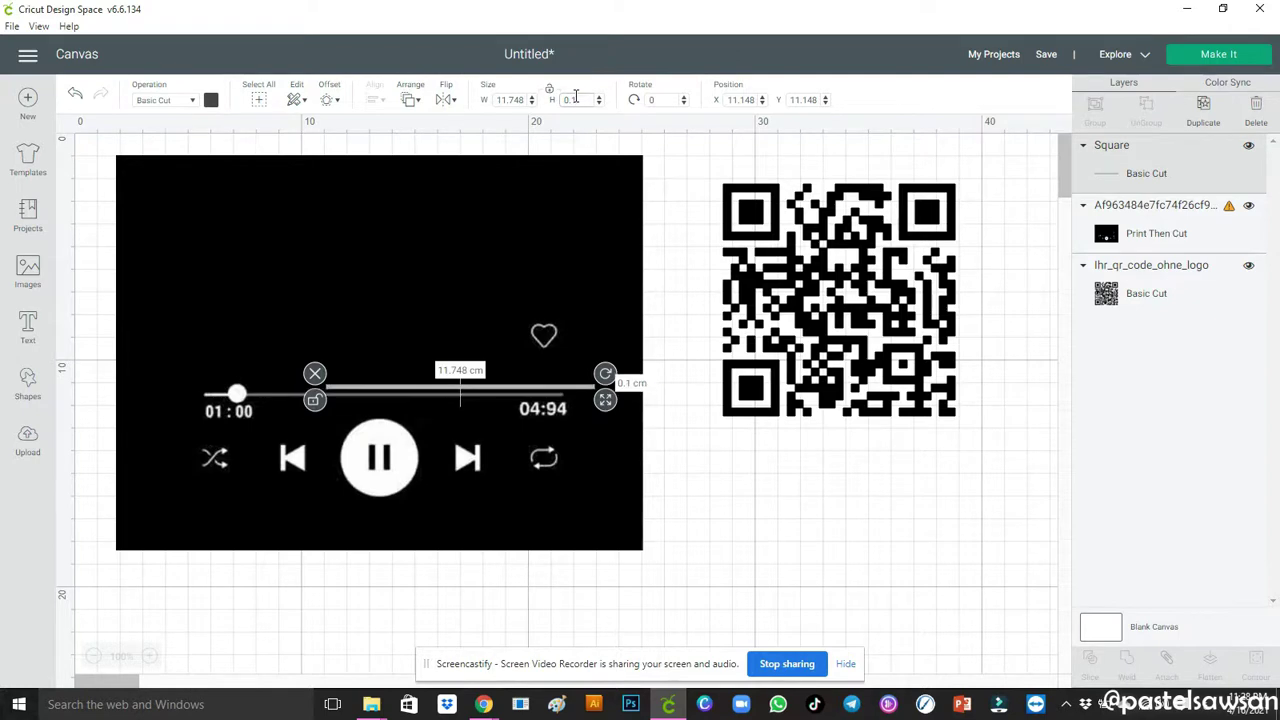
pyautogui.click(511, 100)
pyautogui.press('Return')
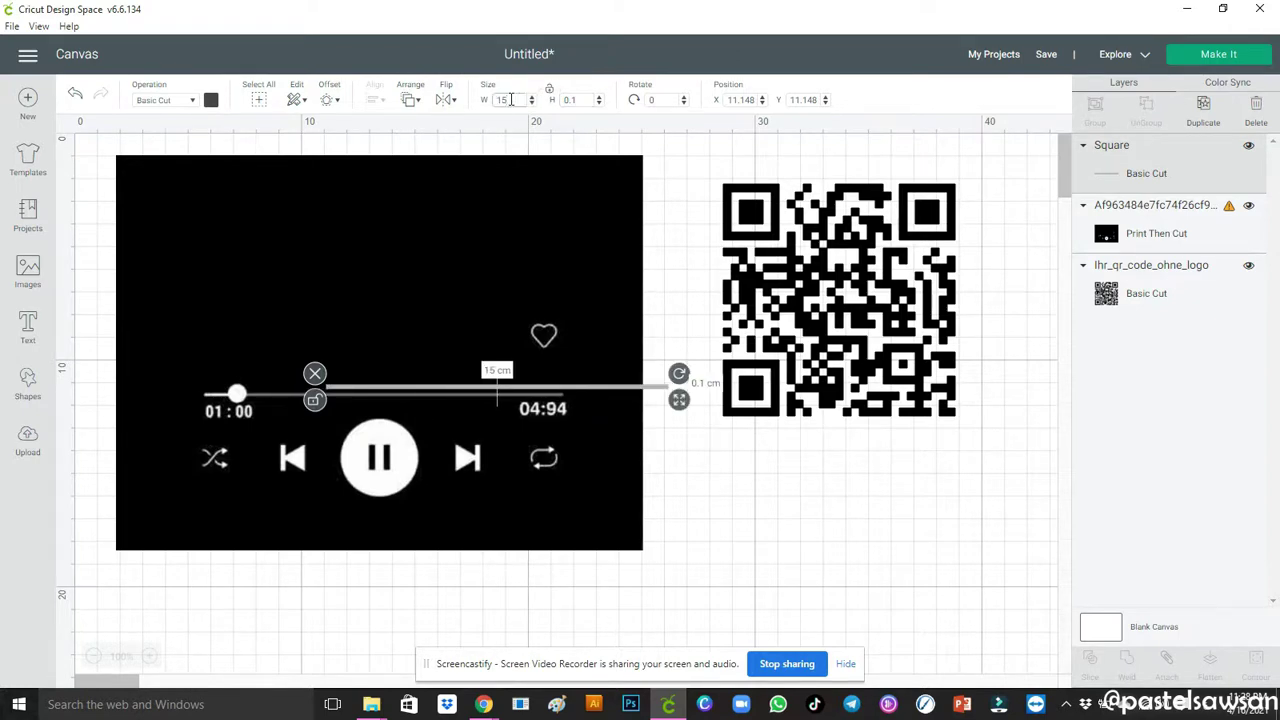
# Color the thin bar light pink and align it over the music player's progress line.
pyautogui.click(210, 101)
pyautogui.click(228, 198)
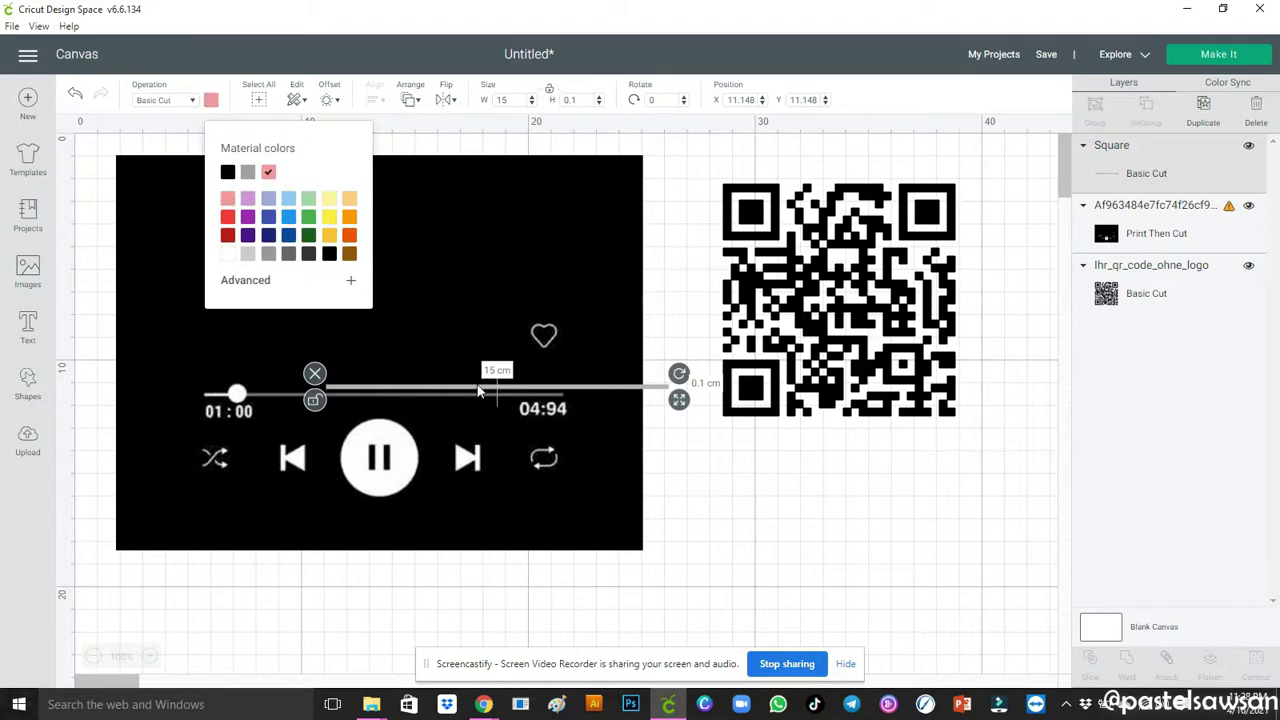
pyautogui.moveTo(479, 392); pyautogui.dragTo(388, 398)
# Add a circle, shrink it to about 1.06 cm and place it over the music player's progress knob.
pyautogui.click(28, 383)
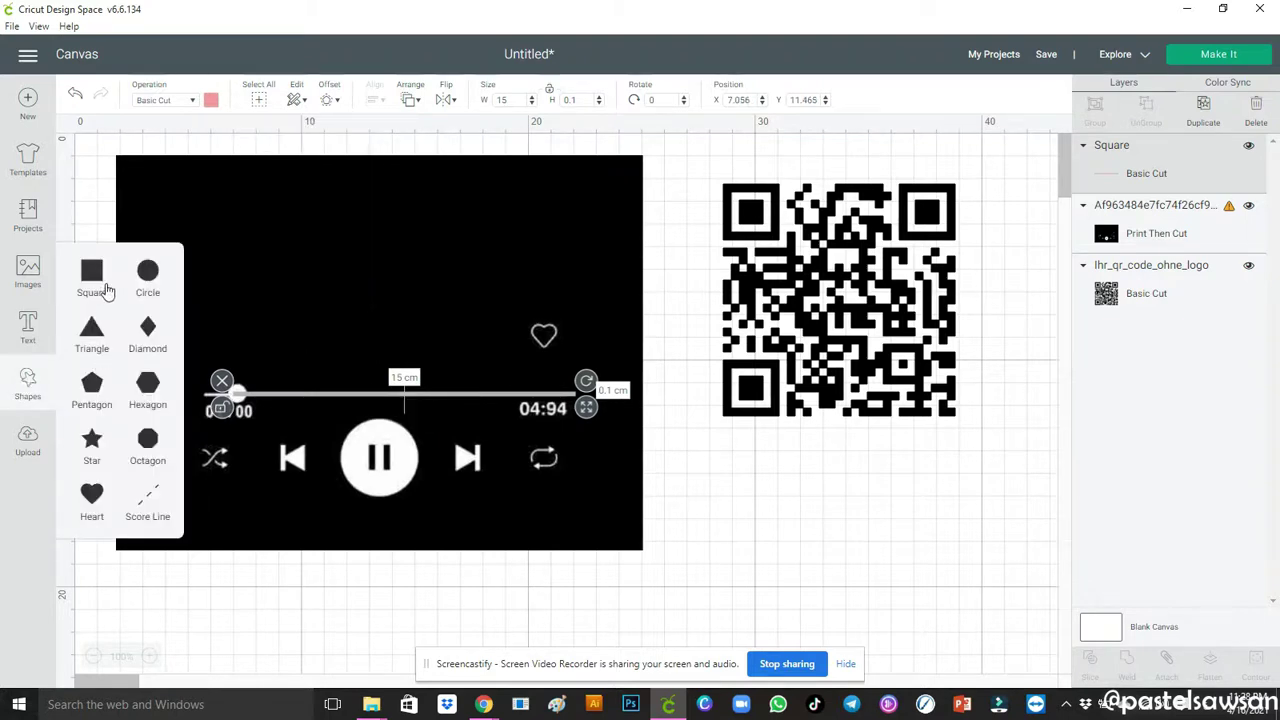
pyautogui.click(147, 273)
pyautogui.moveTo(490, 552); pyautogui.dragTo(371, 477)
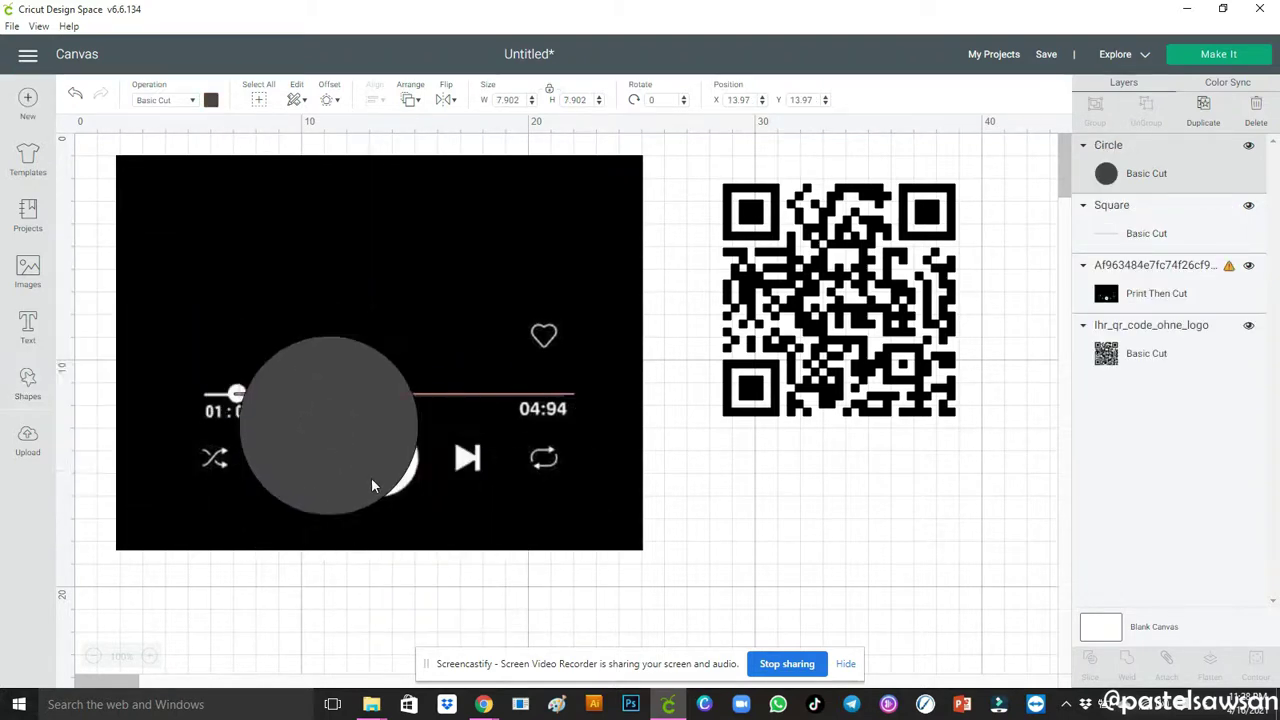
pyautogui.moveTo(424, 527); pyautogui.dragTo(244, 397)
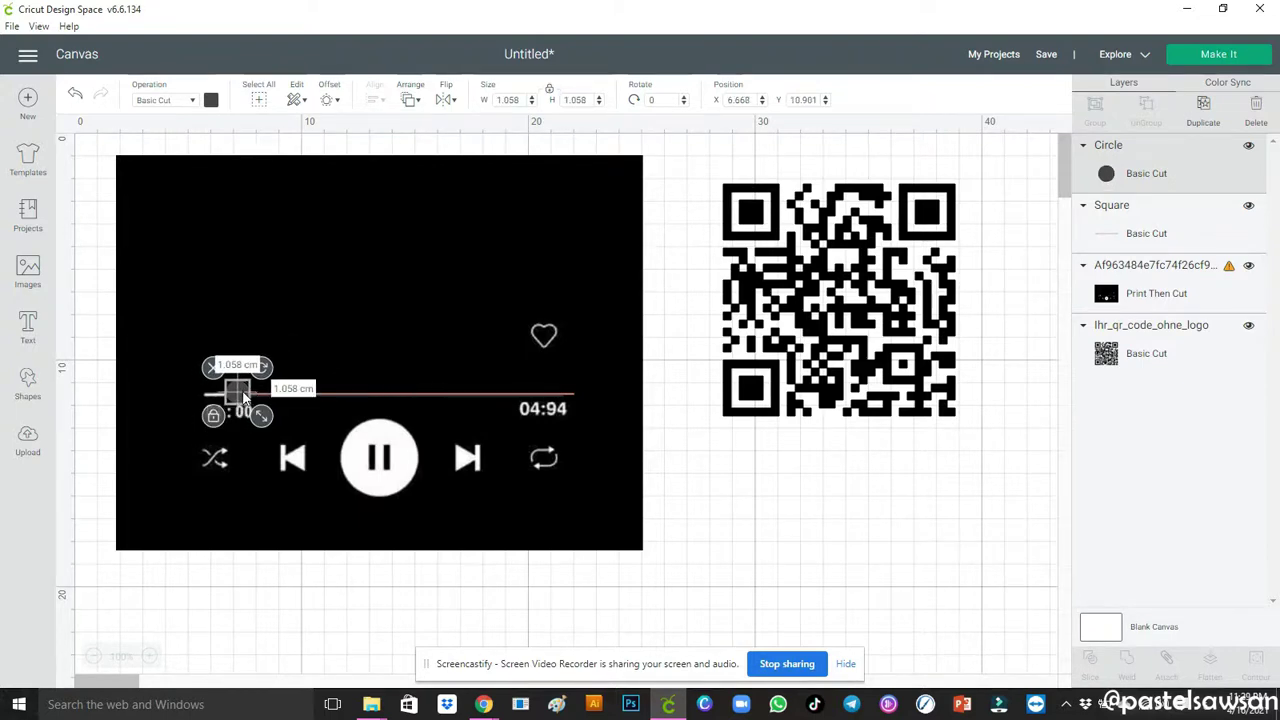
# Add a square, reshape it into a bar 2 cm wide and 0.2 cm high, and place it over the played part of the progress line.
pyautogui.click(30, 385)
pyautogui.click(92, 278)
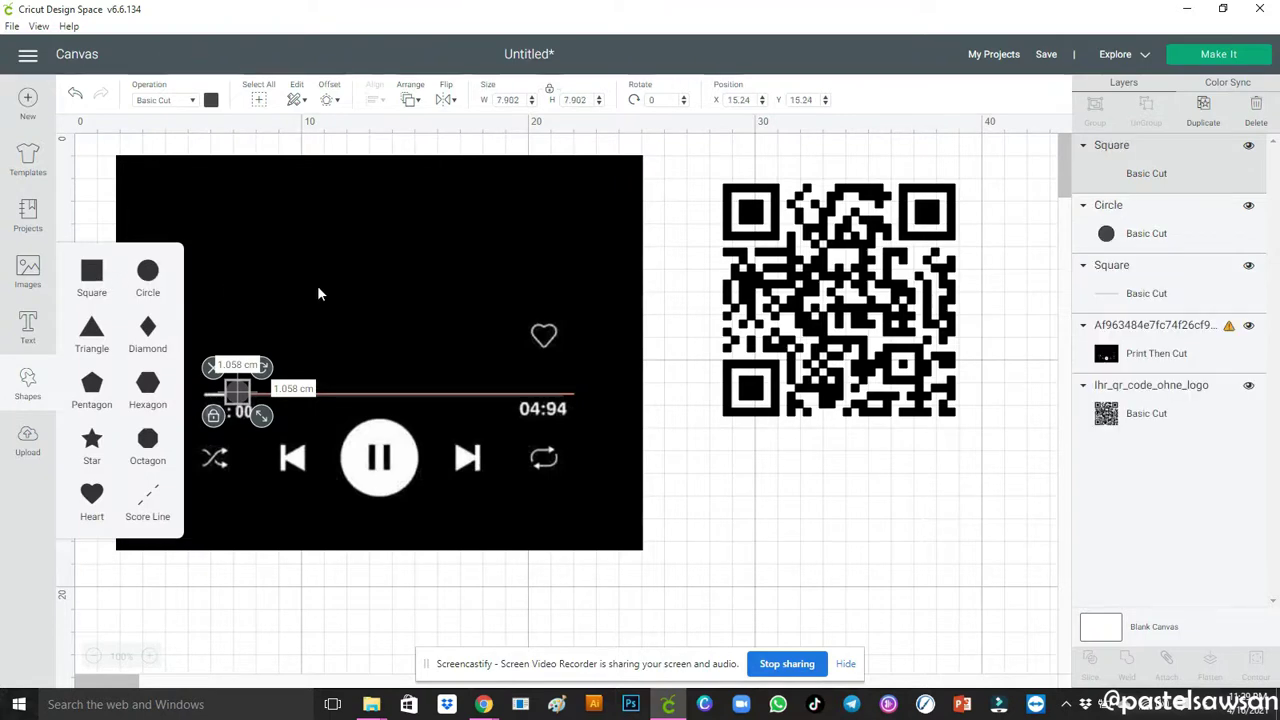
pyautogui.moveTo(557, 548); pyautogui.dragTo(383, 371)
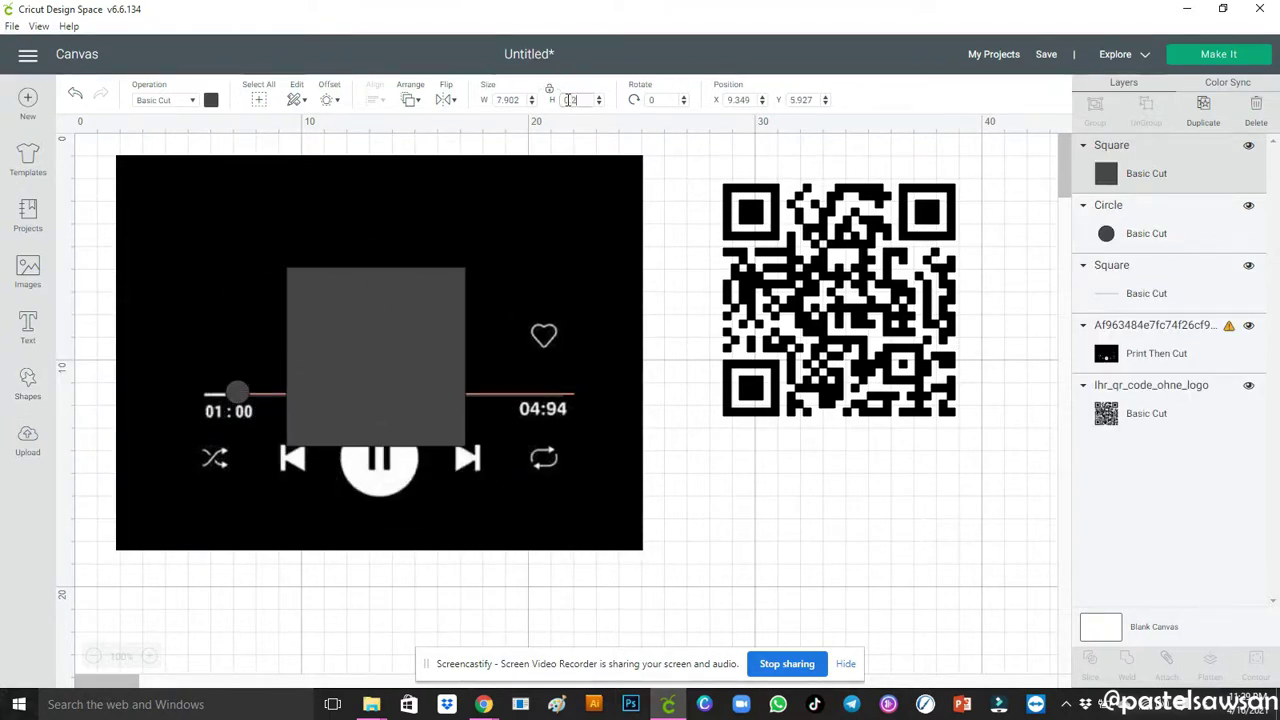
pyautogui.press('Return')
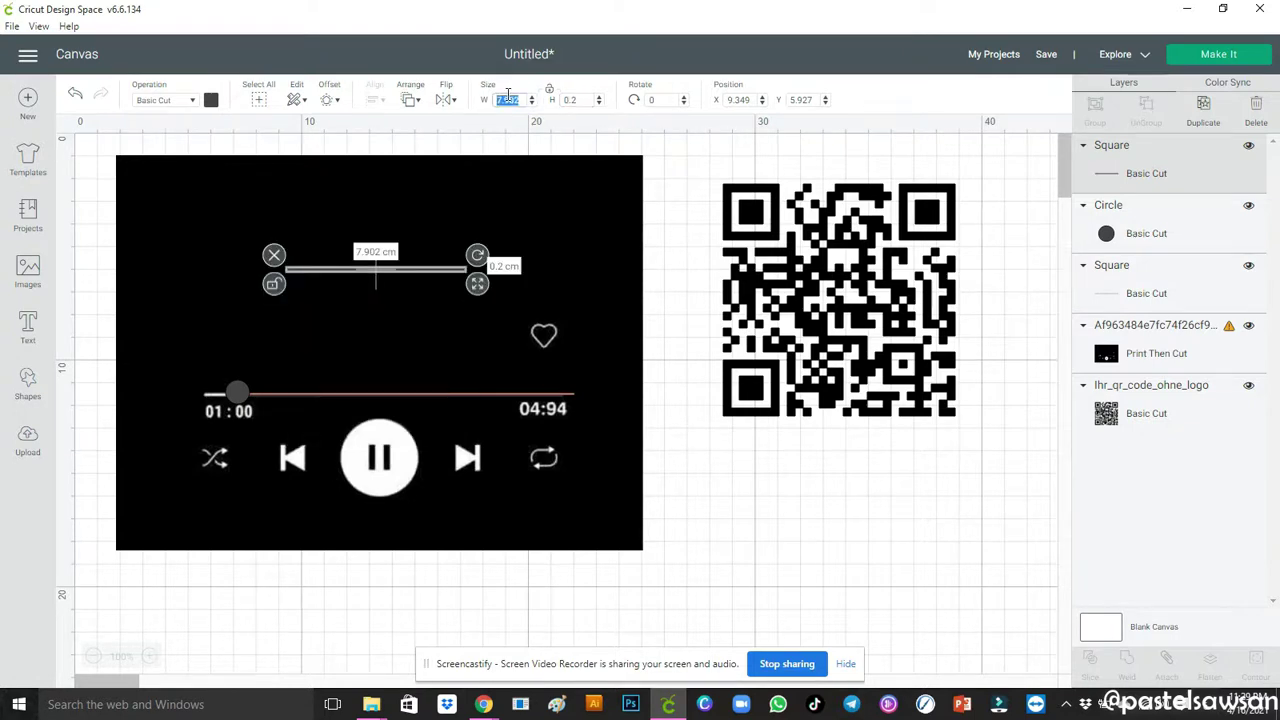
pyautogui.write('3')
pyautogui.moveTo(326, 275); pyautogui.dragTo(238, 400)
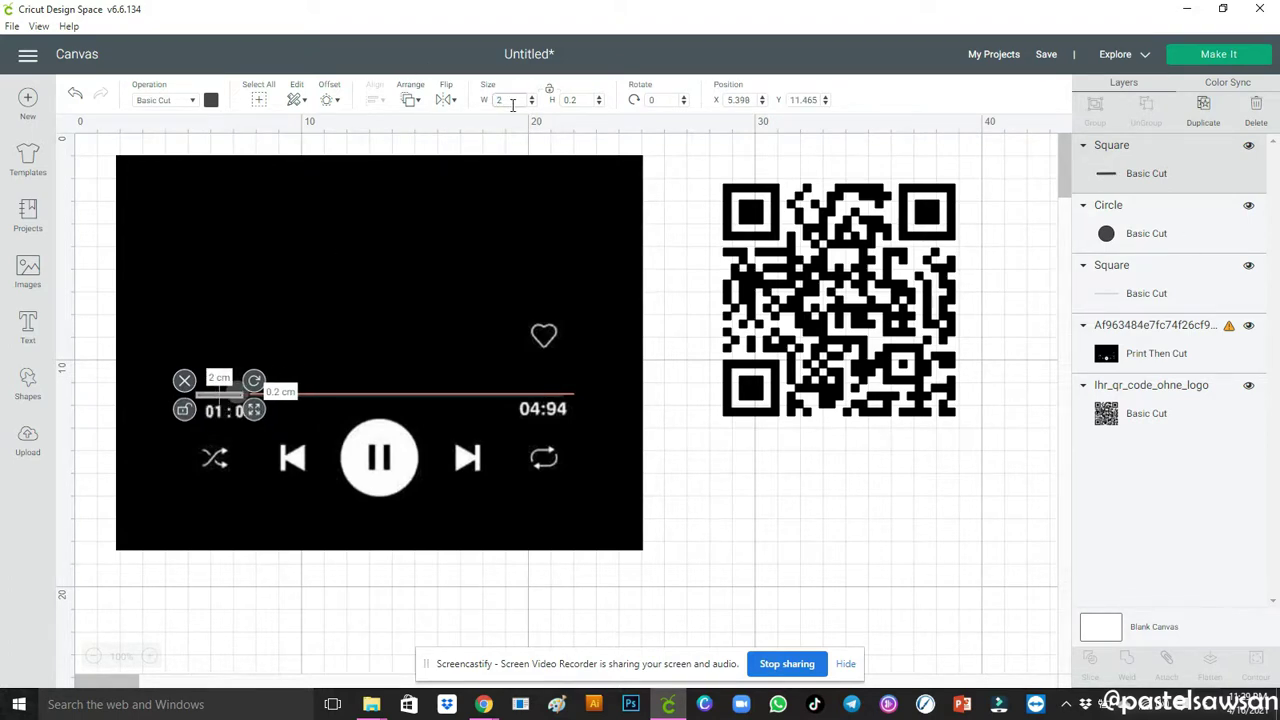
pyautogui.moveTo(210, 400); pyautogui.dragTo(210, 398)
pyautogui.click(837, 500)
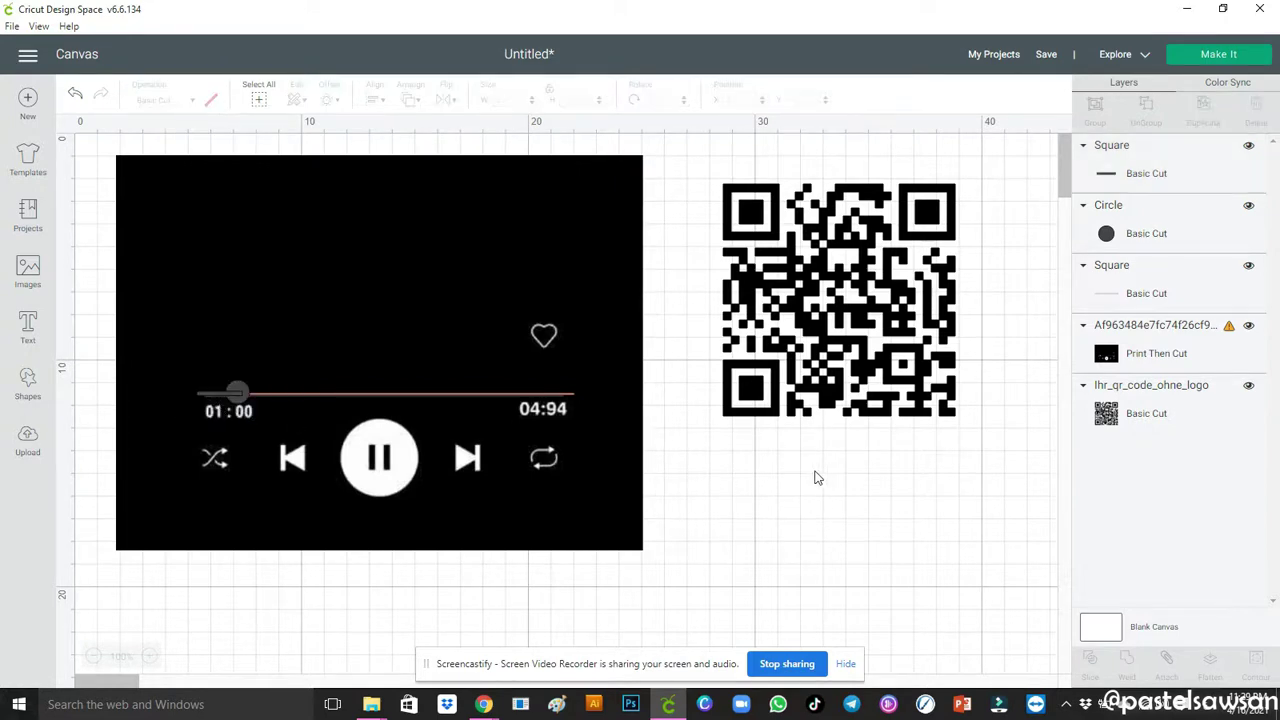
# Color the short thick bar and the knob circle the same light pink as the thin bar.
pyautogui.click(1178, 190)
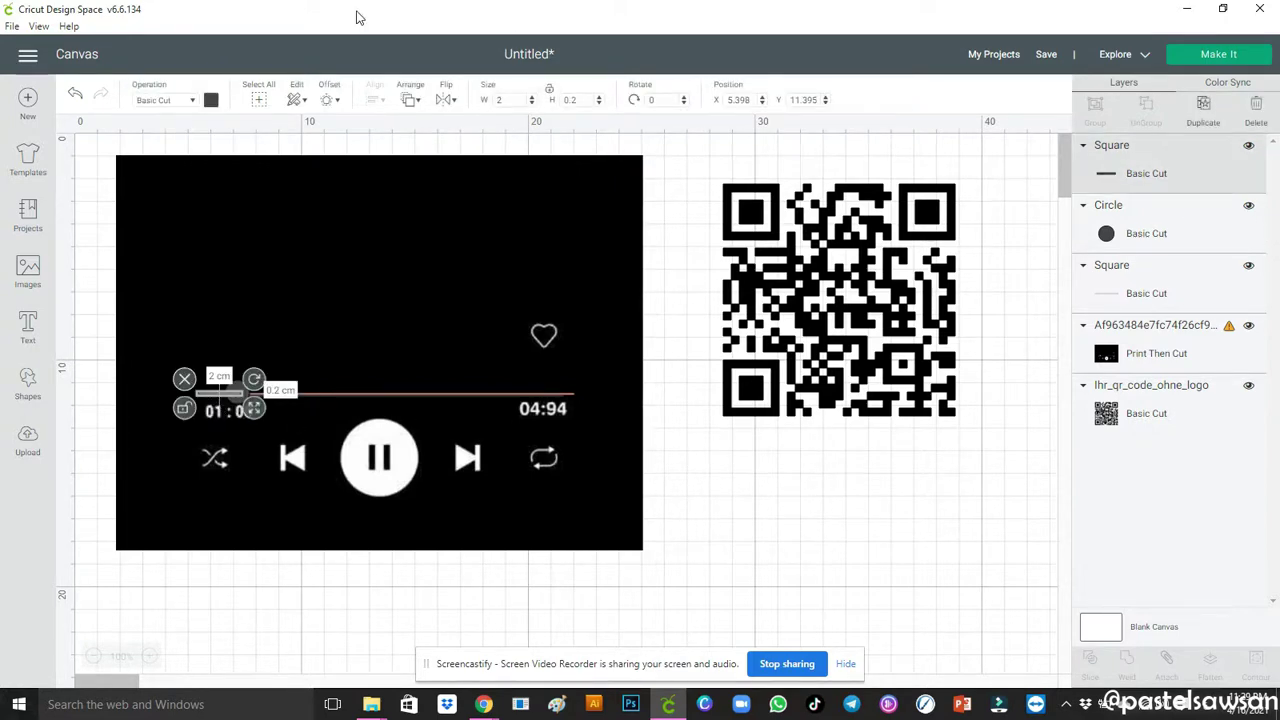
pyautogui.click(211, 100)
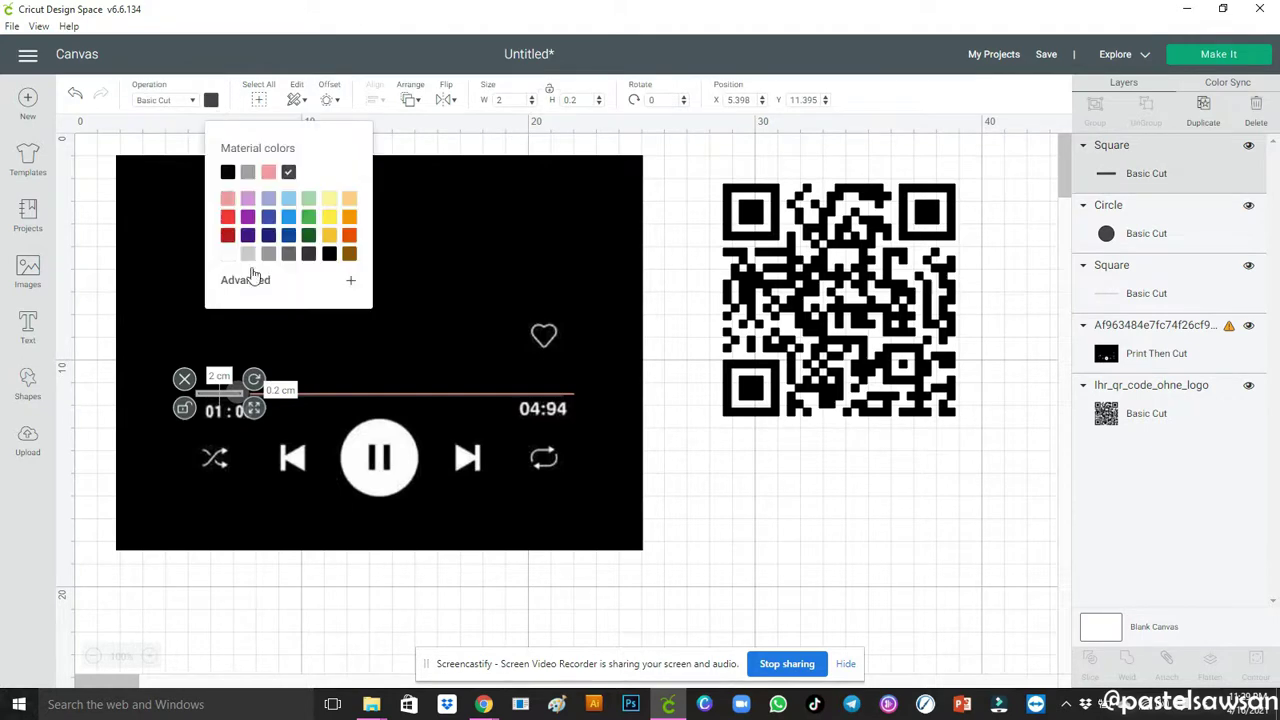
pyautogui.click(269, 173)
pyautogui.click(1089, 210)
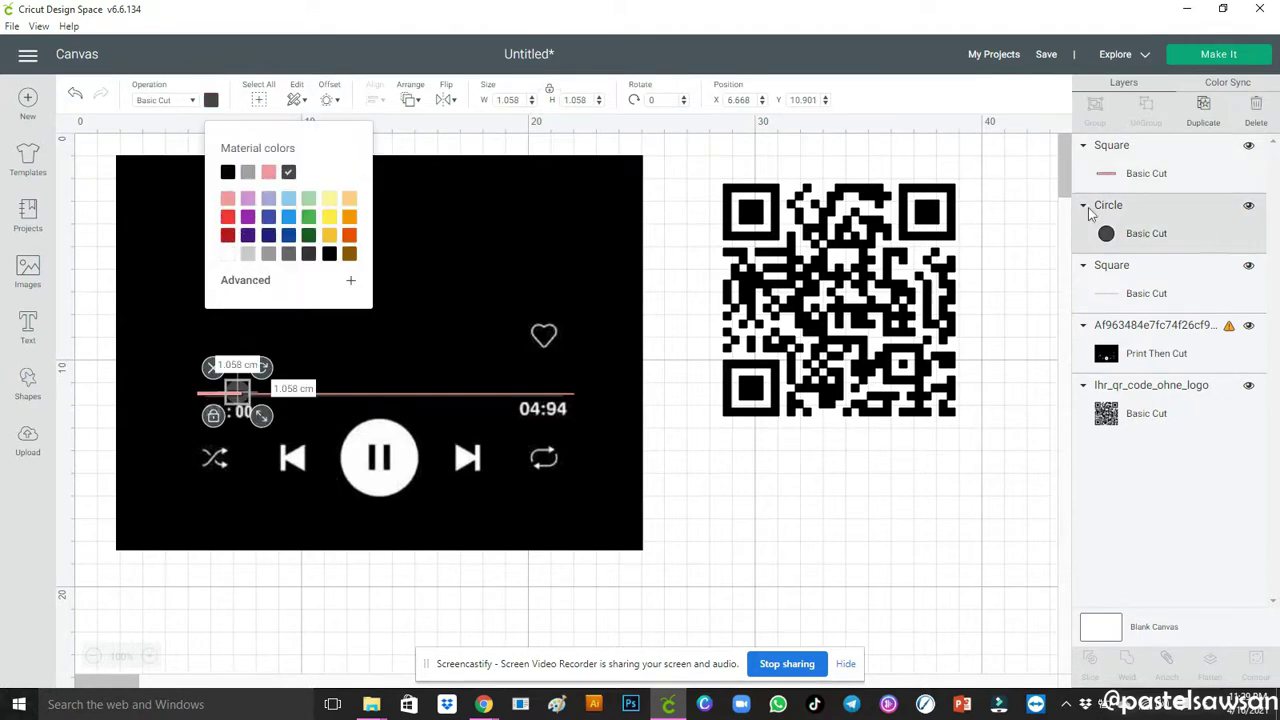
pyautogui.click(269, 174)
pyautogui.click(893, 511)
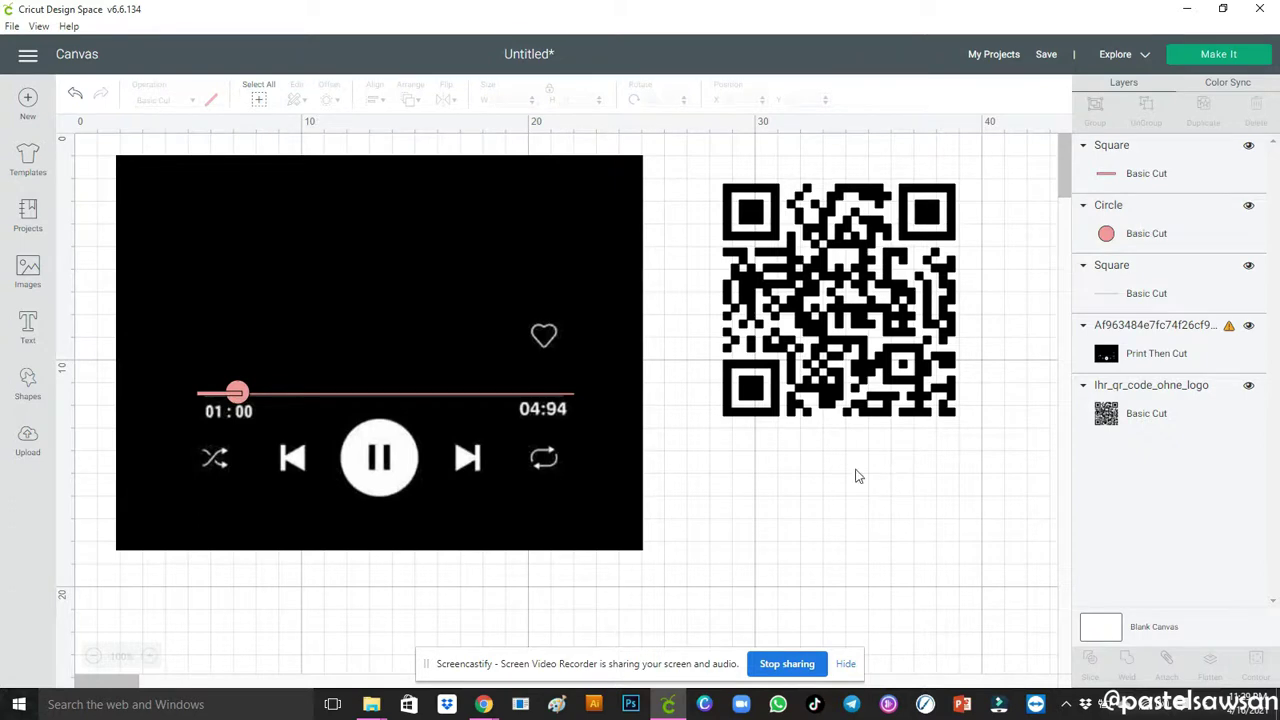
# Weld the short bar, the knob circle and the long thin bar into one shape.
pyautogui.click(1207, 181)
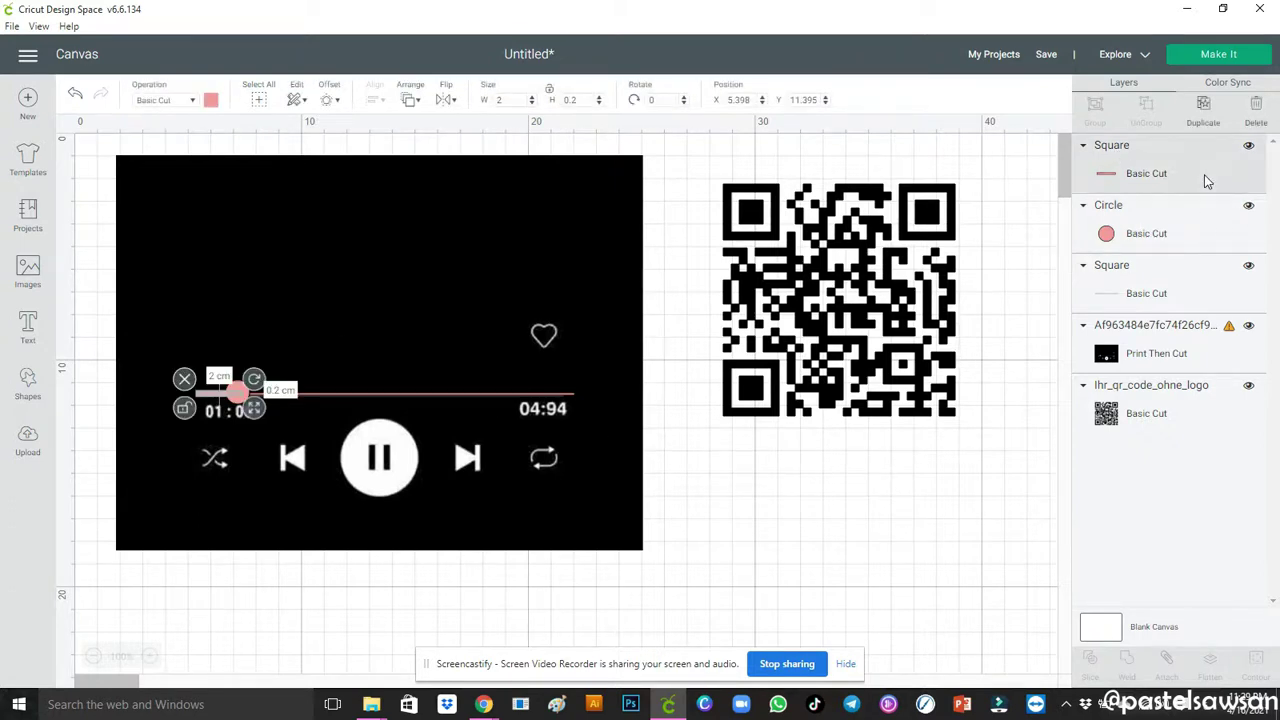
pyautogui.keyDown('shift'); pyautogui.click(1186, 262); pyautogui.keyUp('shift')
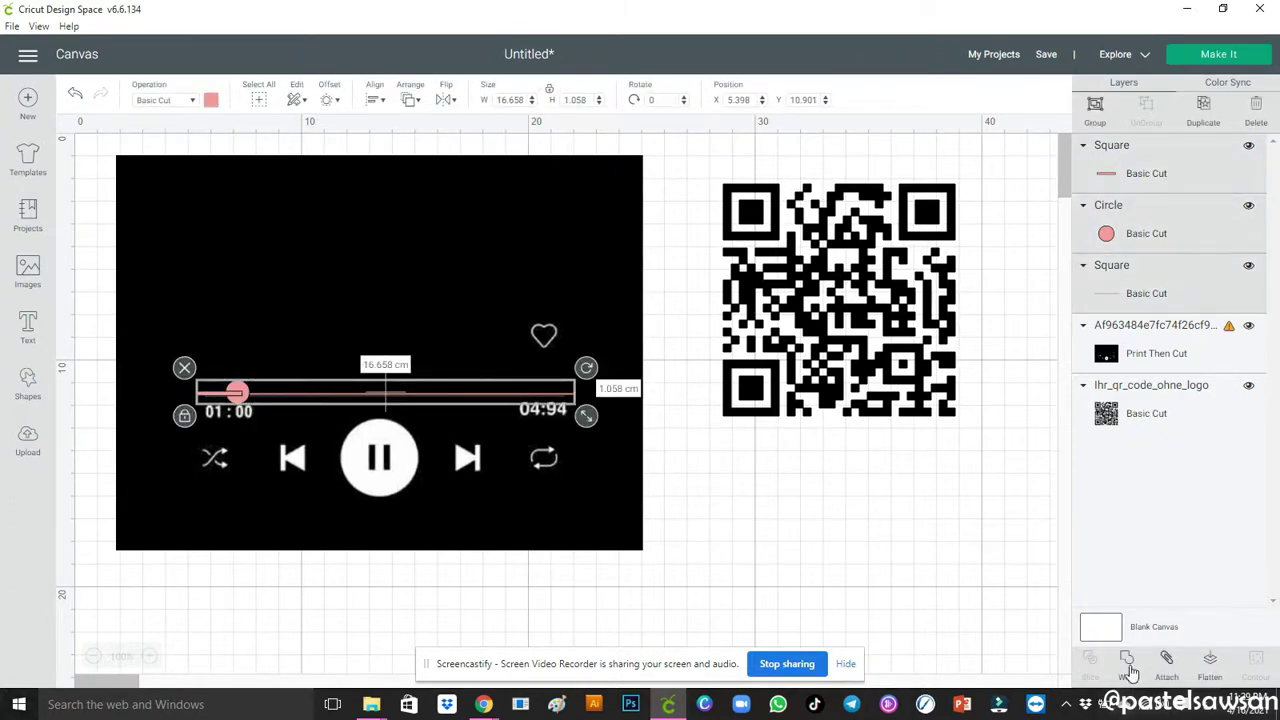
pyautogui.click(1128, 658)
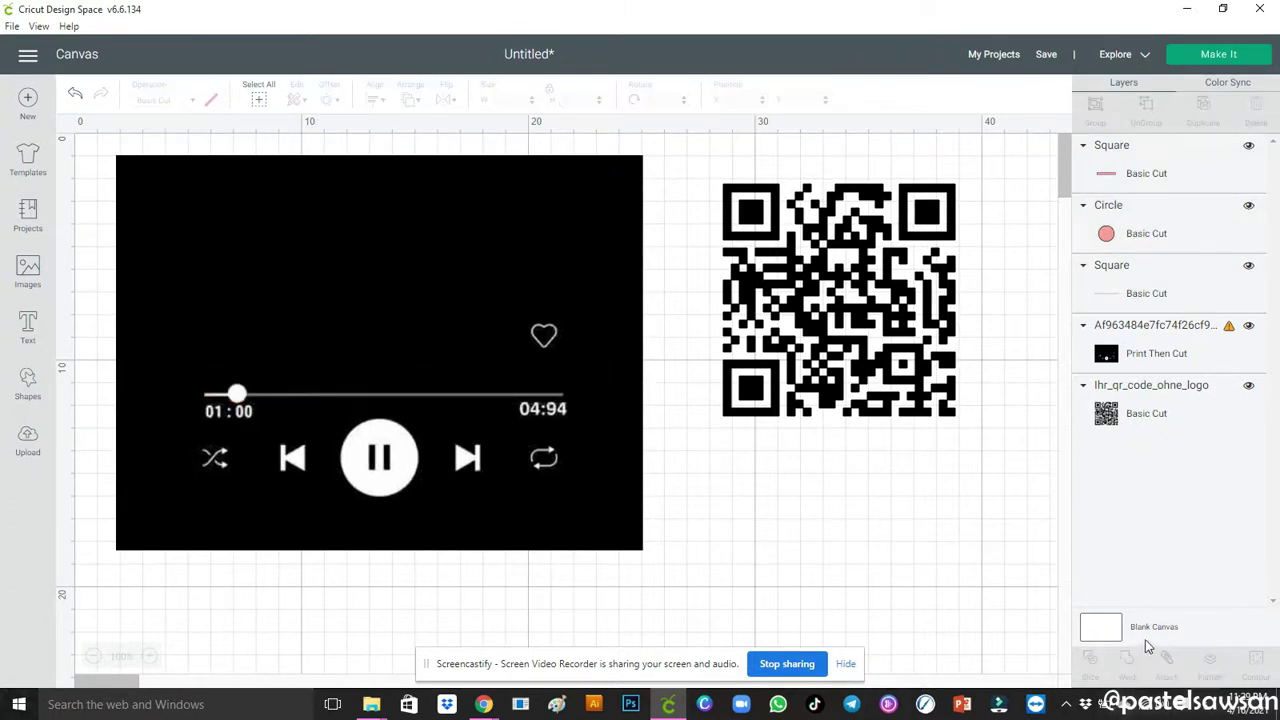
# Add a heart, shrink it to about 1.18 by 1.11 cm and place it over the music player's heart outline.
pyautogui.click(28, 385)
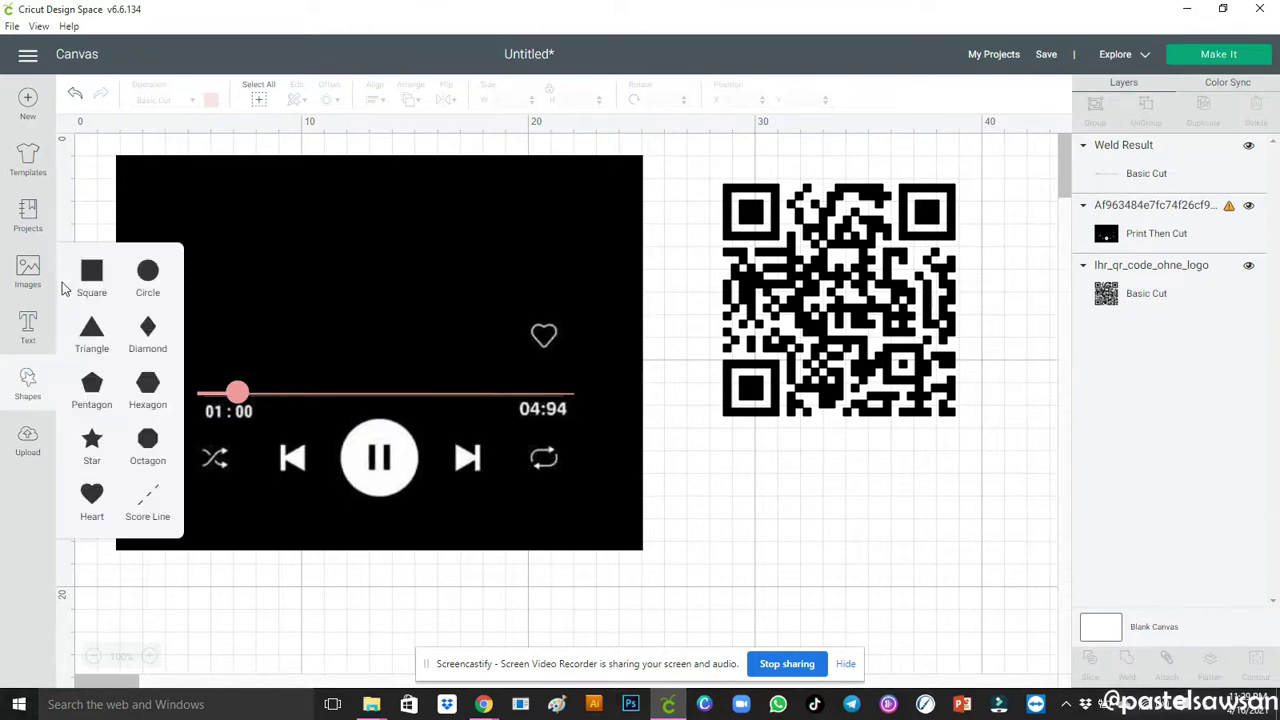
pyautogui.click(92, 495)
pyautogui.moveTo(576, 590); pyautogui.dragTo(550, 310)
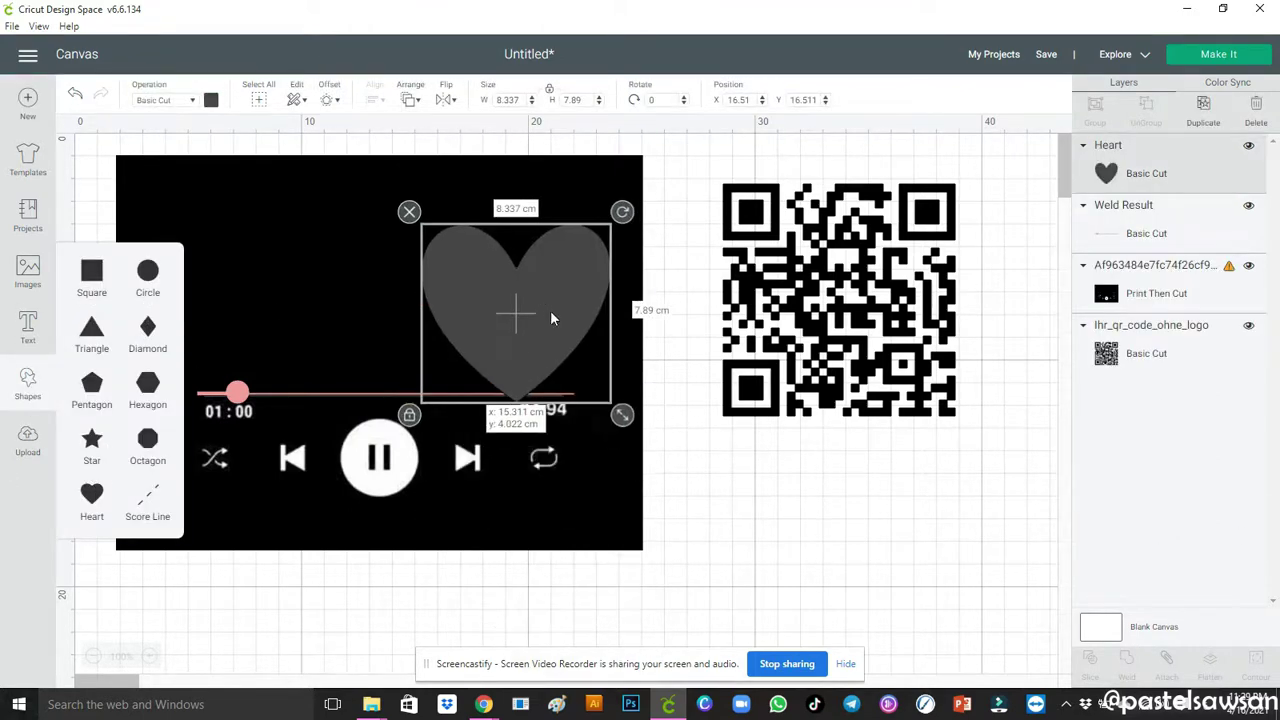
pyautogui.moveTo(623, 416); pyautogui.dragTo(555, 341)
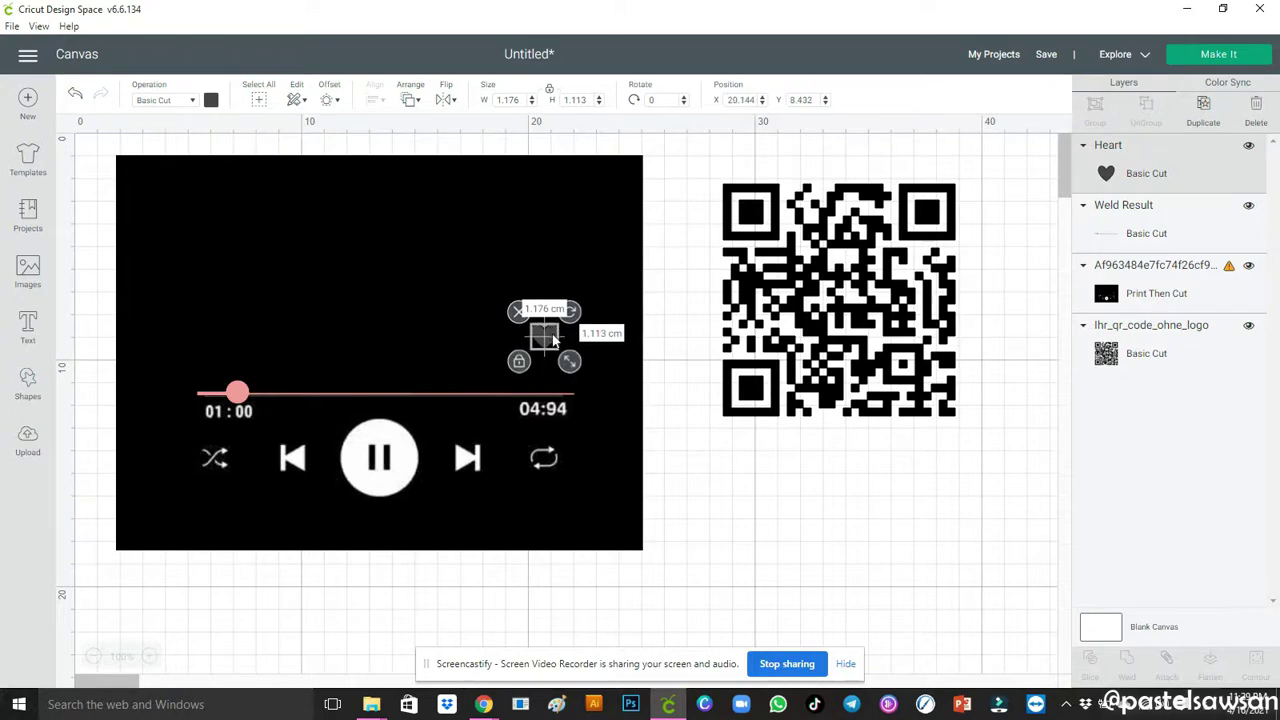
pyautogui.click(711, 497)
# Color the heart light pink.
pyautogui.click(547, 339)
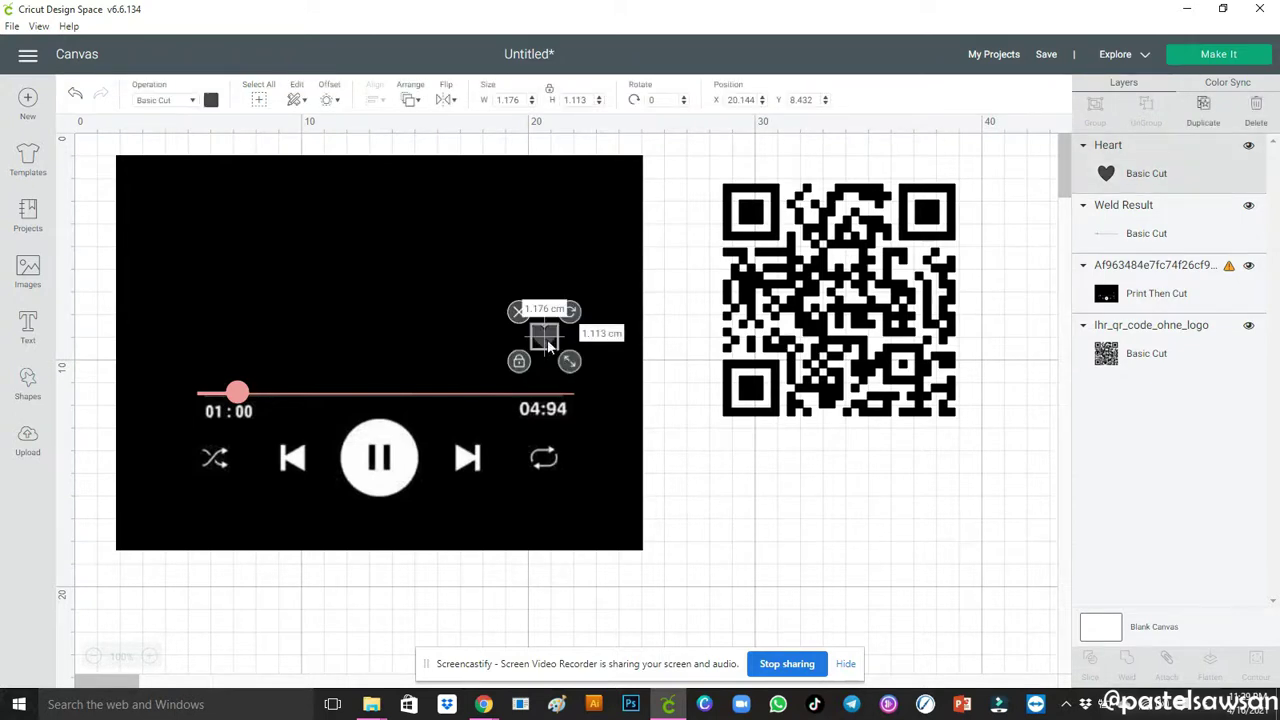
pyautogui.click(210, 102)
pyautogui.click(231, 203)
pyautogui.click(746, 522)
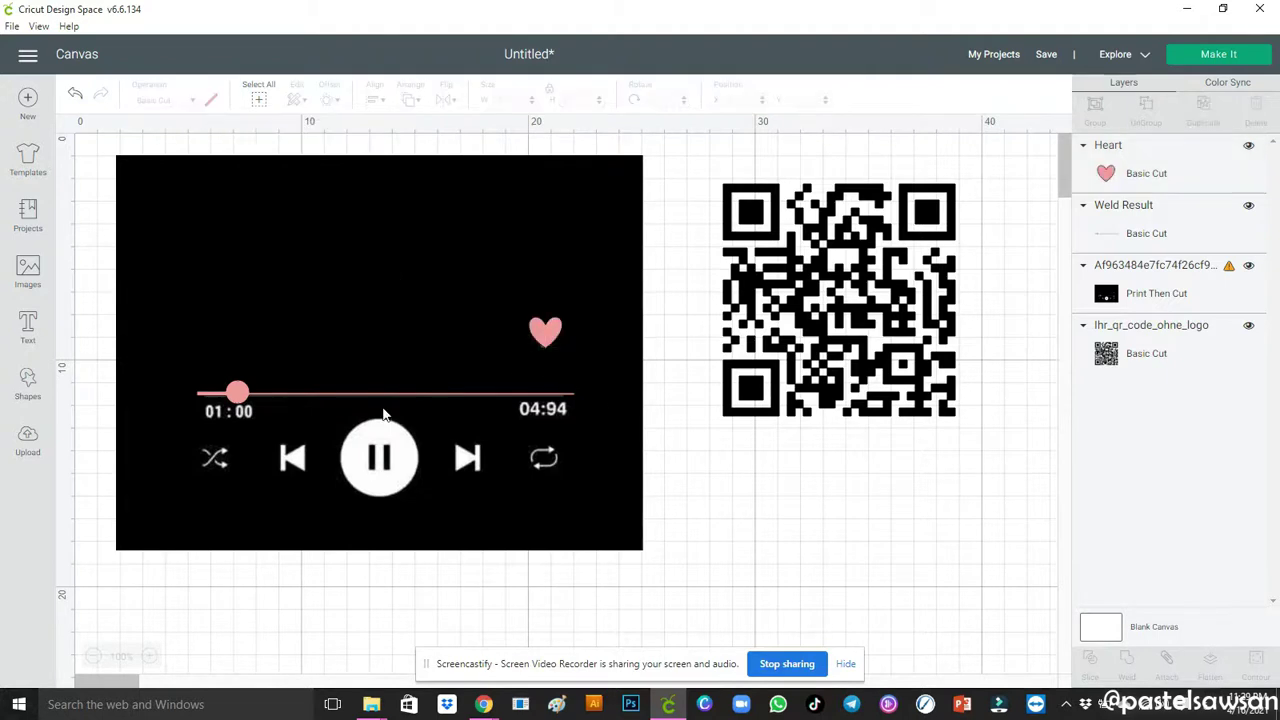
# Add a circle, resize it to about 3.49 cm and fit it over the round pause button.
pyautogui.click(28, 394)
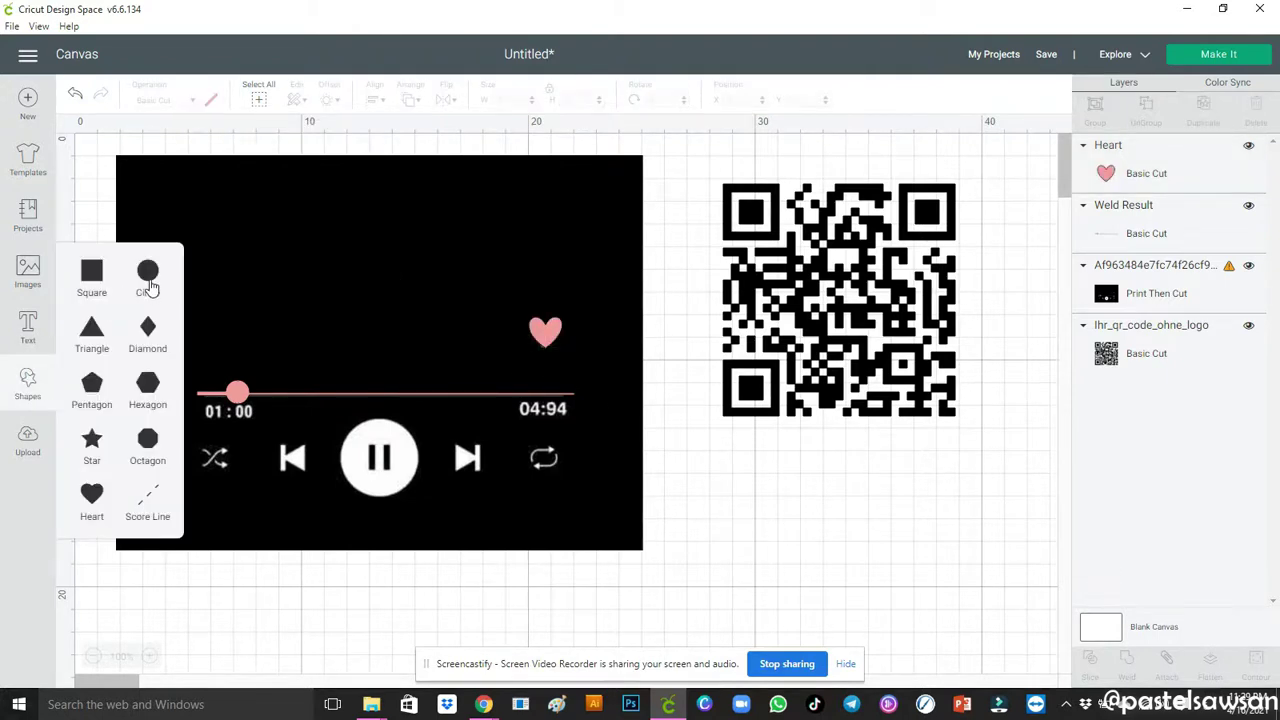
pyautogui.click(148, 280)
pyautogui.moveTo(556, 553); pyautogui.dragTo(360, 296)
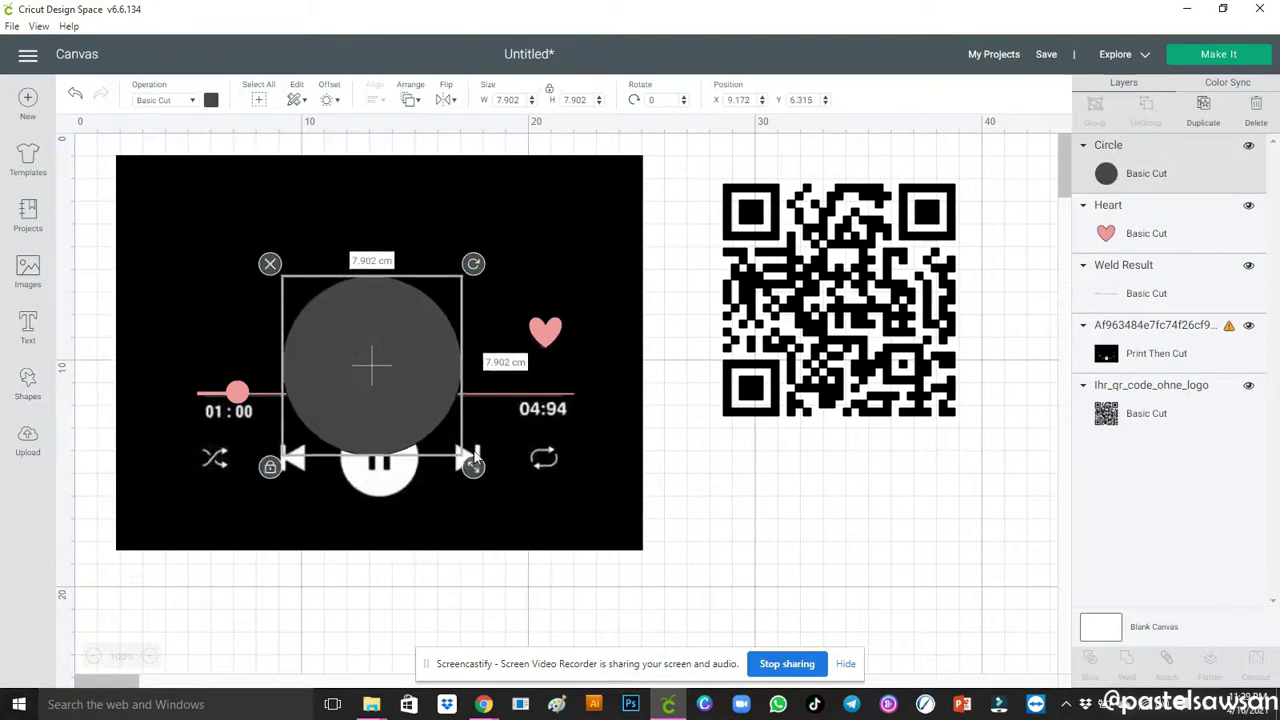
pyautogui.moveTo(462, 462); pyautogui.dragTo(400, 444)
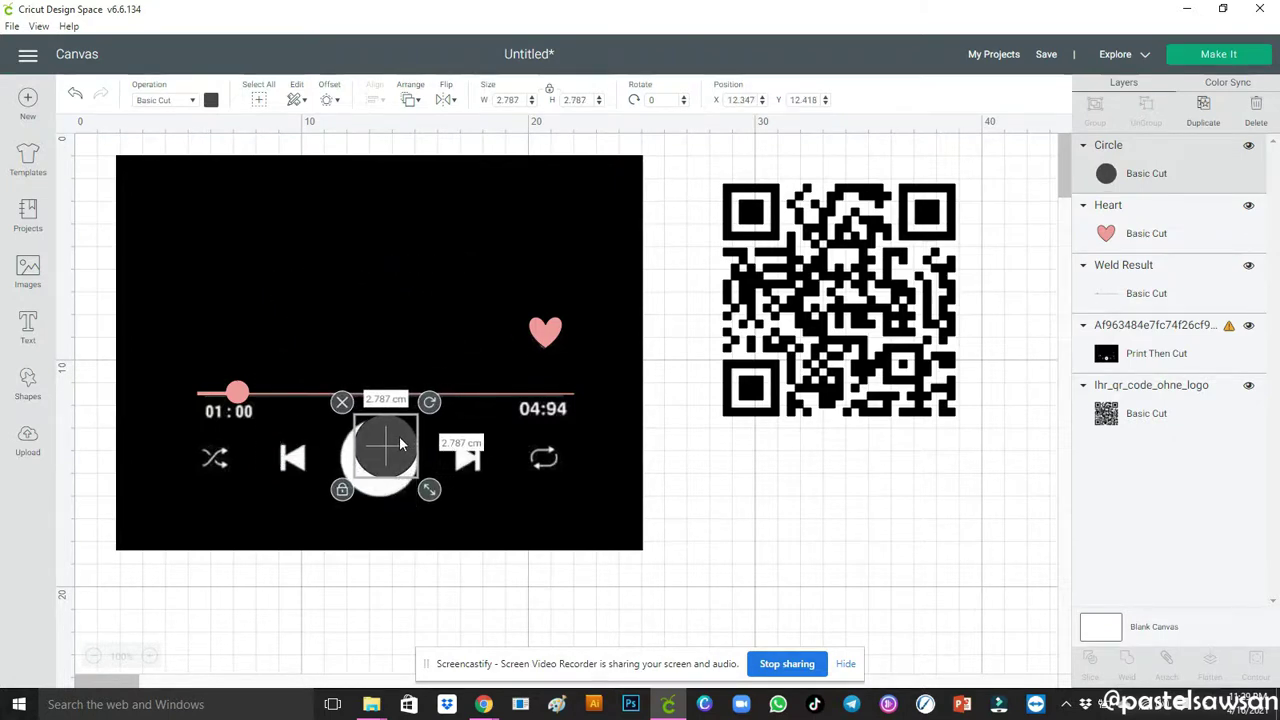
pyautogui.moveTo(424, 497)
pyautogui.mouseDown()
pyautogui.moveTo(418, 488)
pyautogui.moveTo(440, 514)
pyautogui.moveTo(421, 497)
pyautogui.mouseUp()
pyautogui.moveTo(402, 478)
pyautogui.mouseDown()
pyautogui.moveTo(431, 514)
pyautogui.moveTo(405, 480)
pyautogui.mouseUp()
# Color the pause-button circle light pink and send it to the back.
pyautogui.click(210, 100)
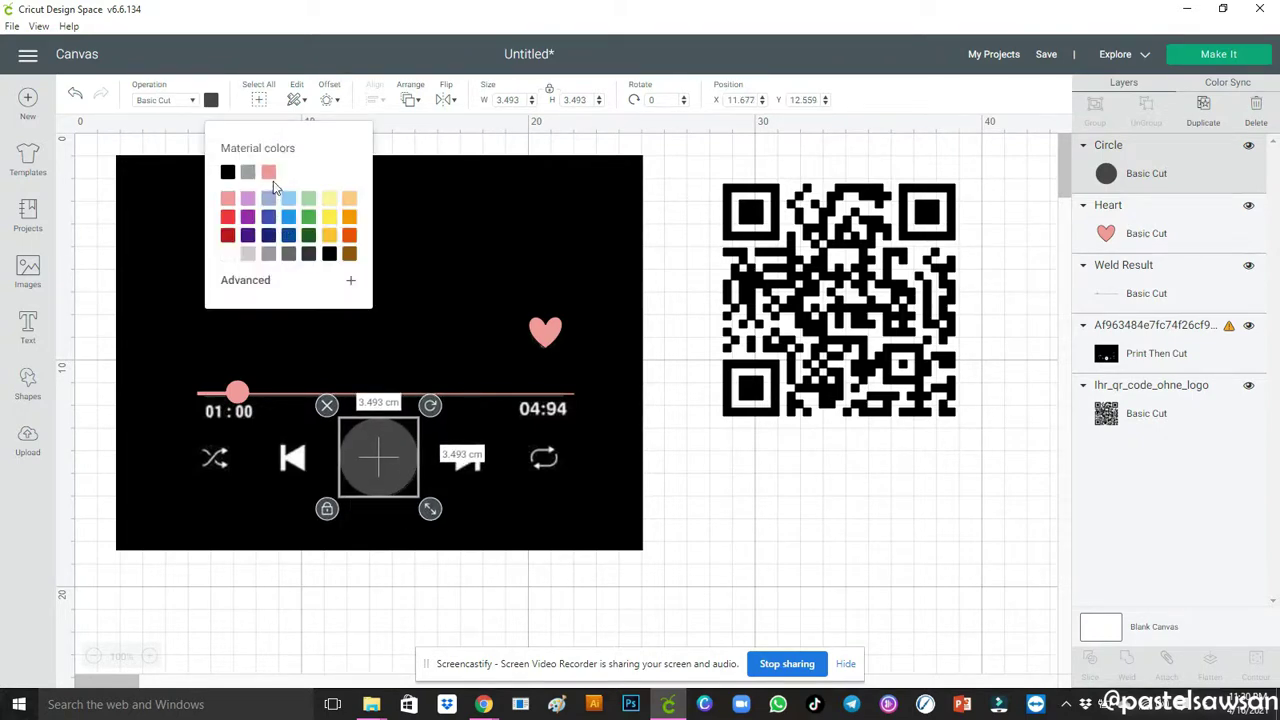
pyautogui.click(268, 172)
pyautogui.rightClick(386, 436)
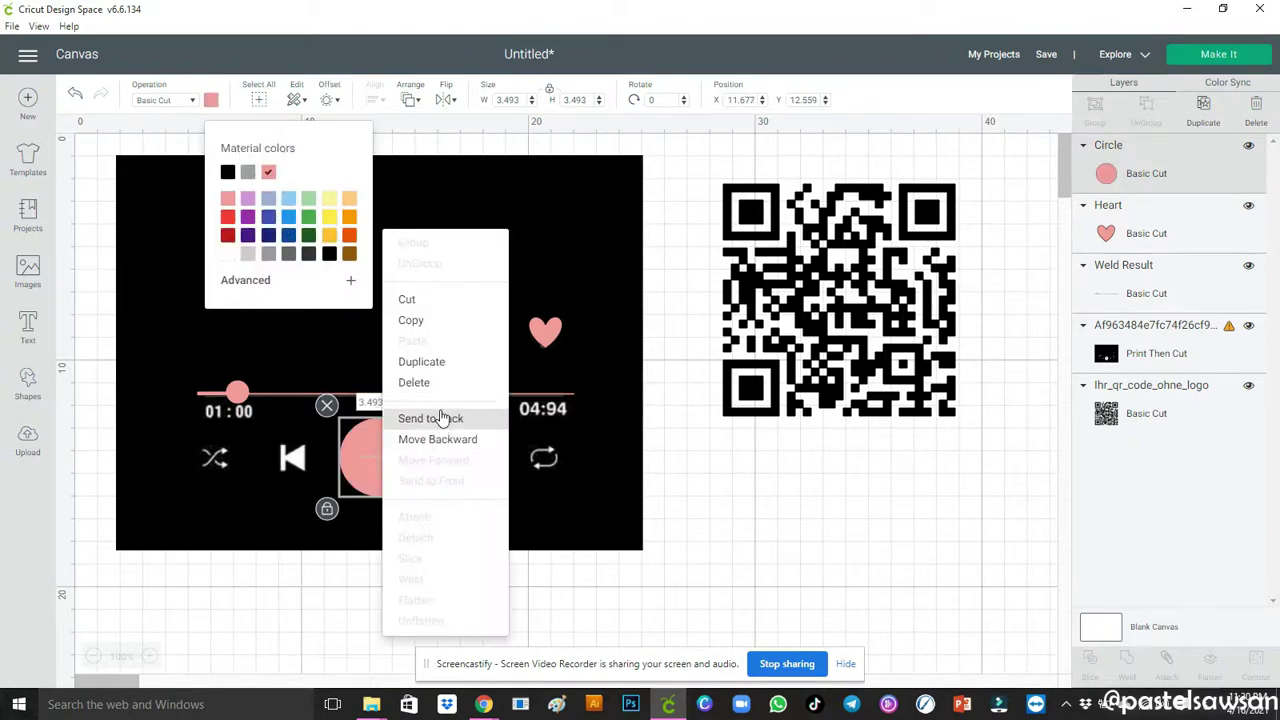
pyautogui.click(440, 418)
# Cover the left pause bar with a light pink square reshaped to about 0.25 by 1.09 cm.
pyautogui.click(28, 388)
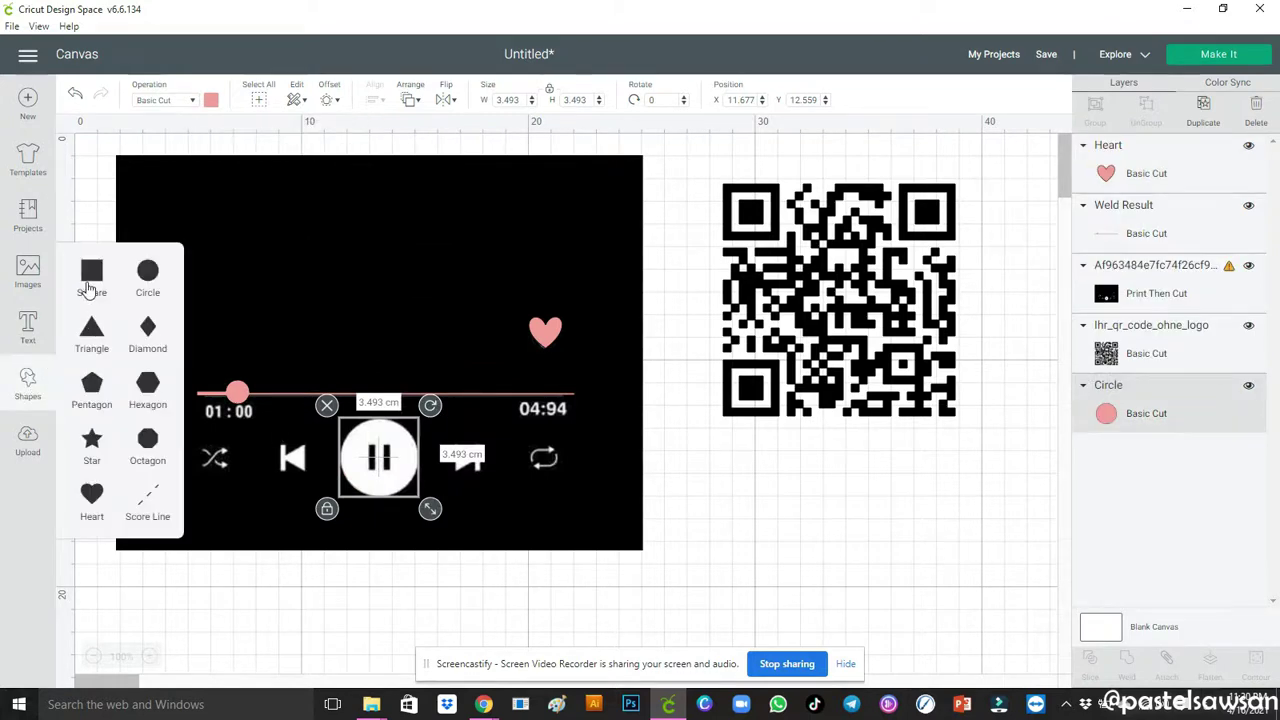
pyautogui.click(91, 280)
pyautogui.moveTo(534, 567); pyautogui.dragTo(338, 242)
pyautogui.moveTo(497, 414); pyautogui.dragTo(387, 481)
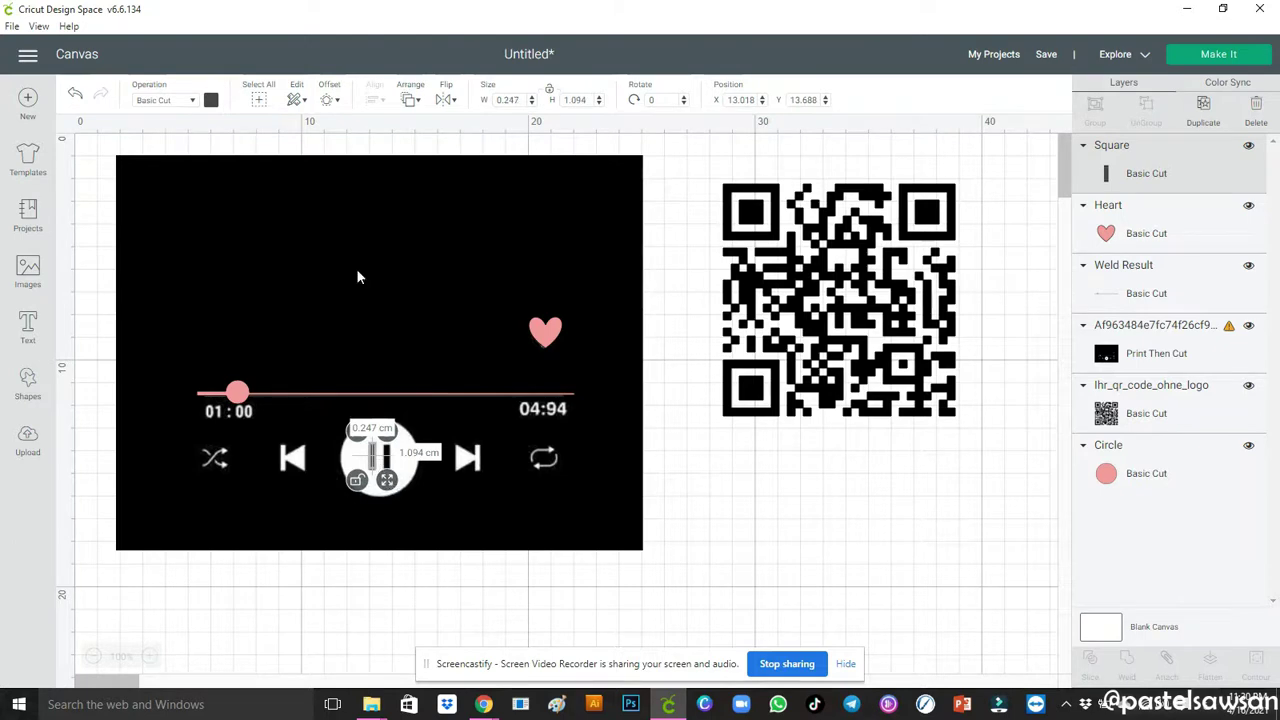
pyautogui.click(211, 101)
pyautogui.click(228, 172)
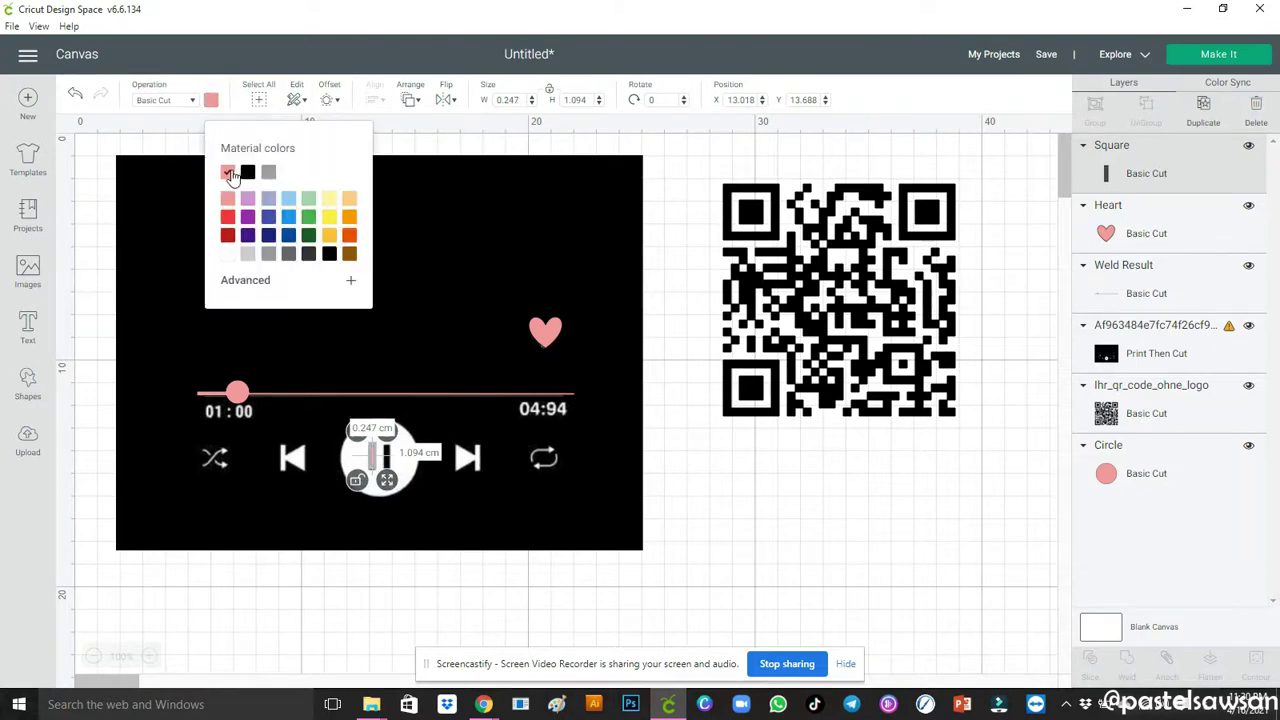
# Duplicate the small pink bar and place the copy over the right pause bar.
pyautogui.rightClick(372, 462)
pyautogui.press('Escape')
pyautogui.hotkey('ctrl', 'd')
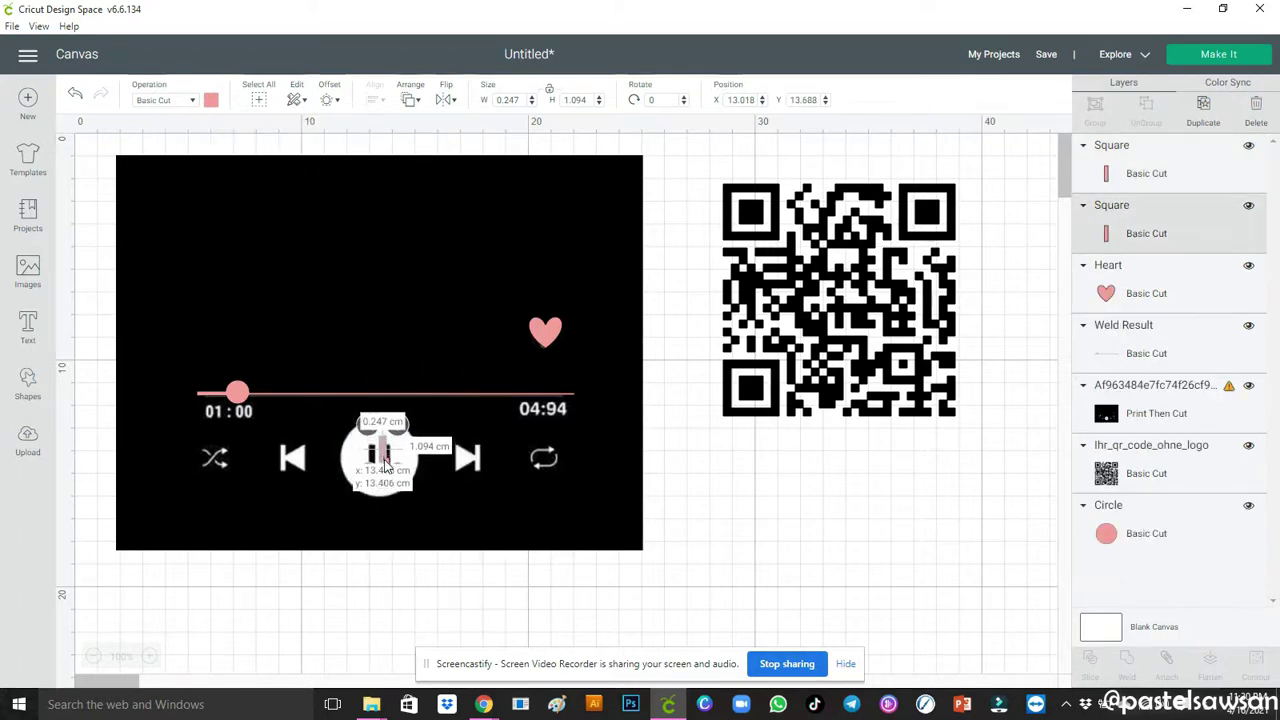
pyautogui.moveTo(388, 477); pyautogui.dragTo(393, 455)
pyautogui.moveTo(393, 454); pyautogui.dragTo(386, 456)
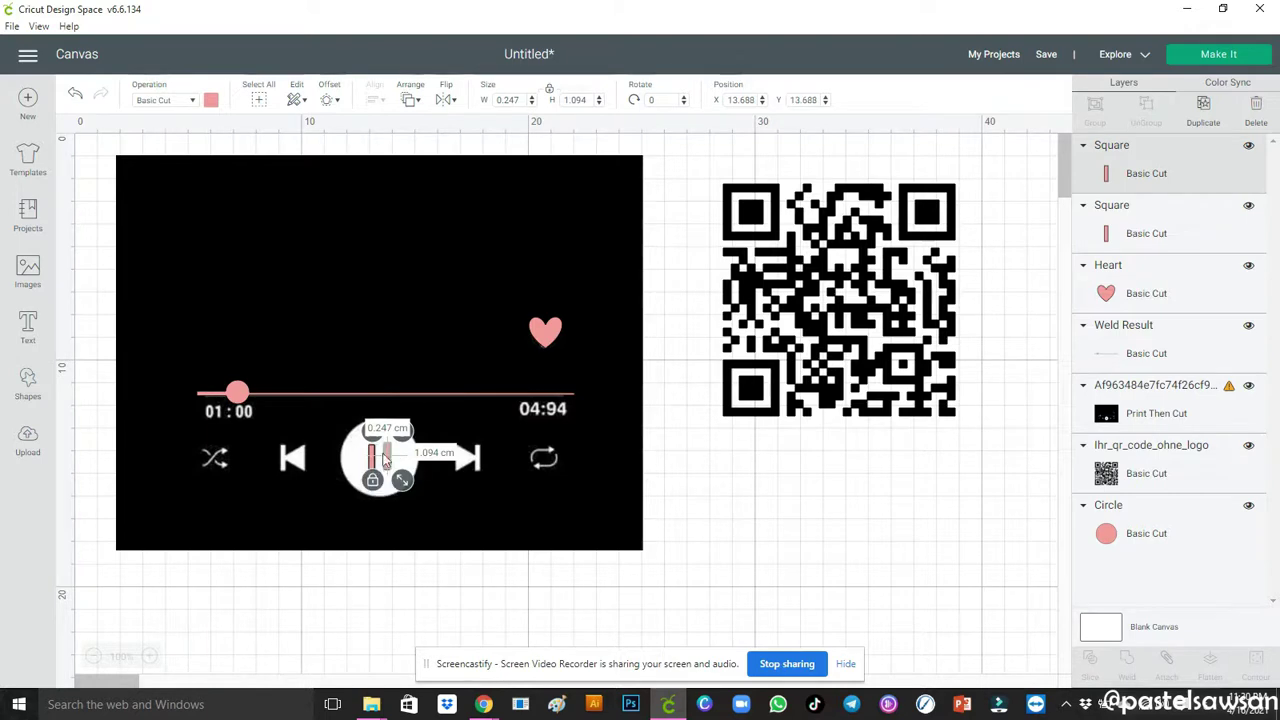
# Level the two pink pause bars by setting the Y position of each to 13.7 cm.
pyautogui.click(372, 460)
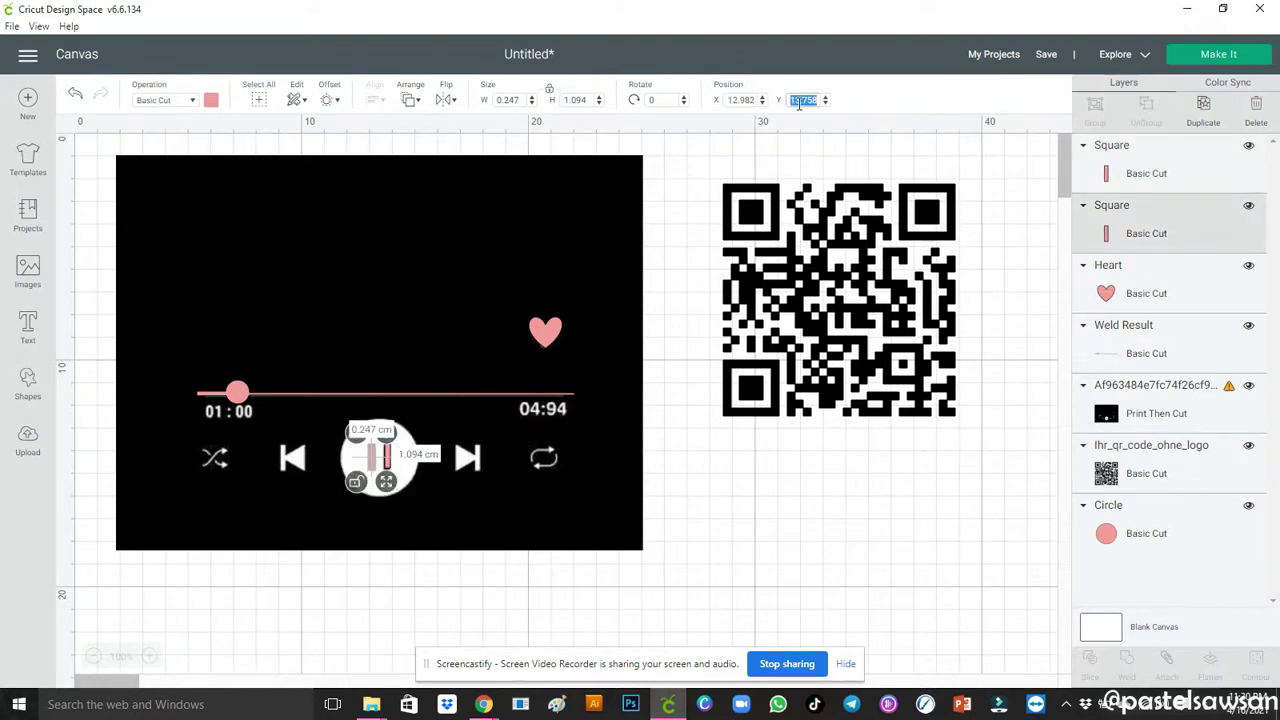
pyautogui.press('Return')
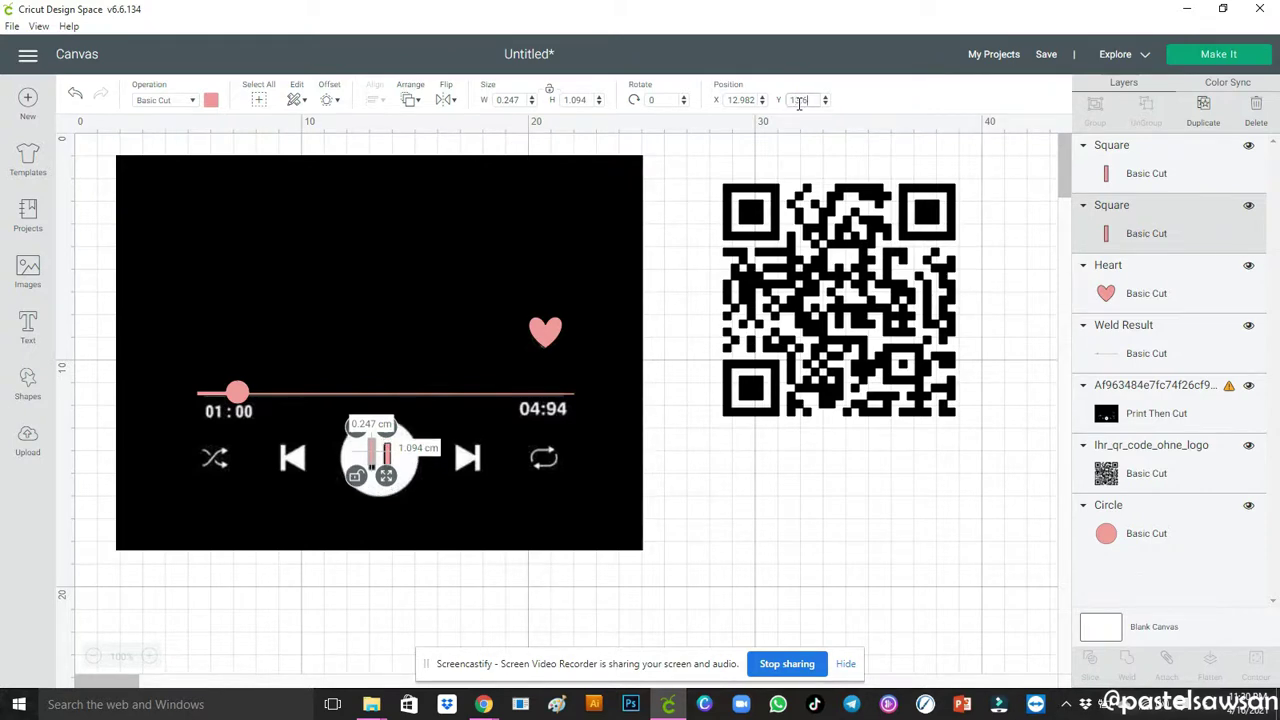
pyautogui.press('Down')
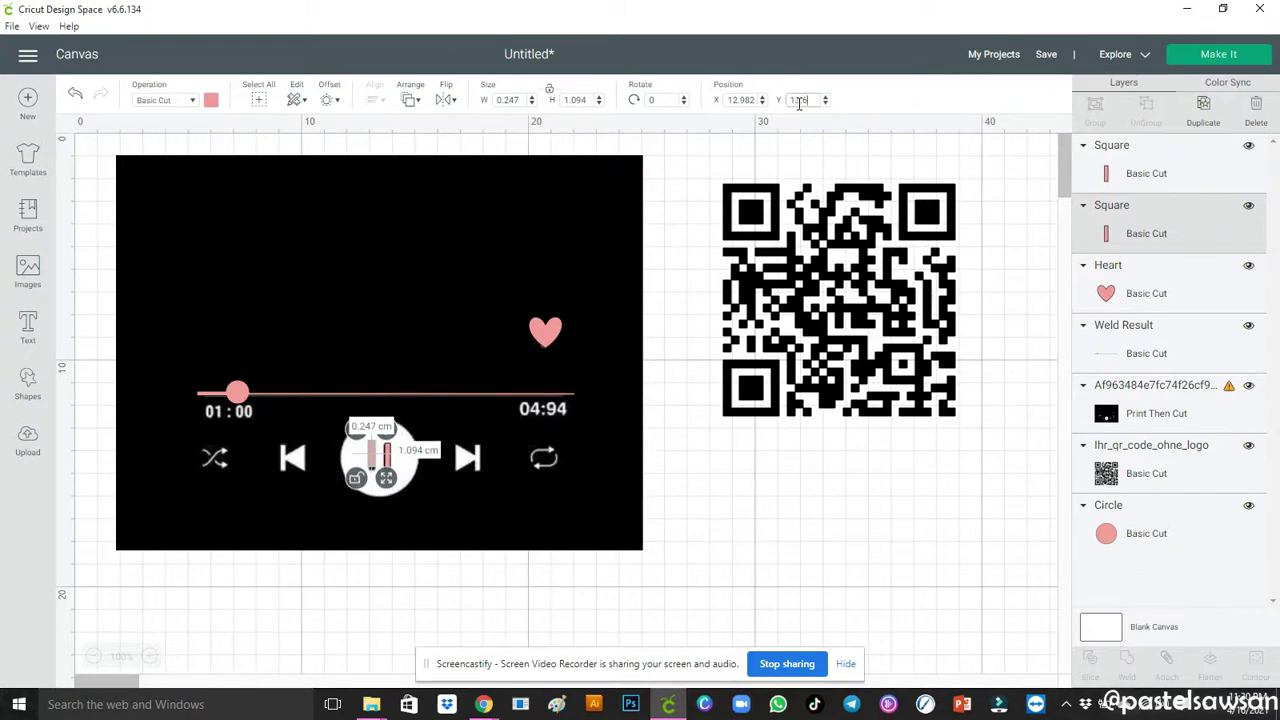
pyautogui.press('Down')
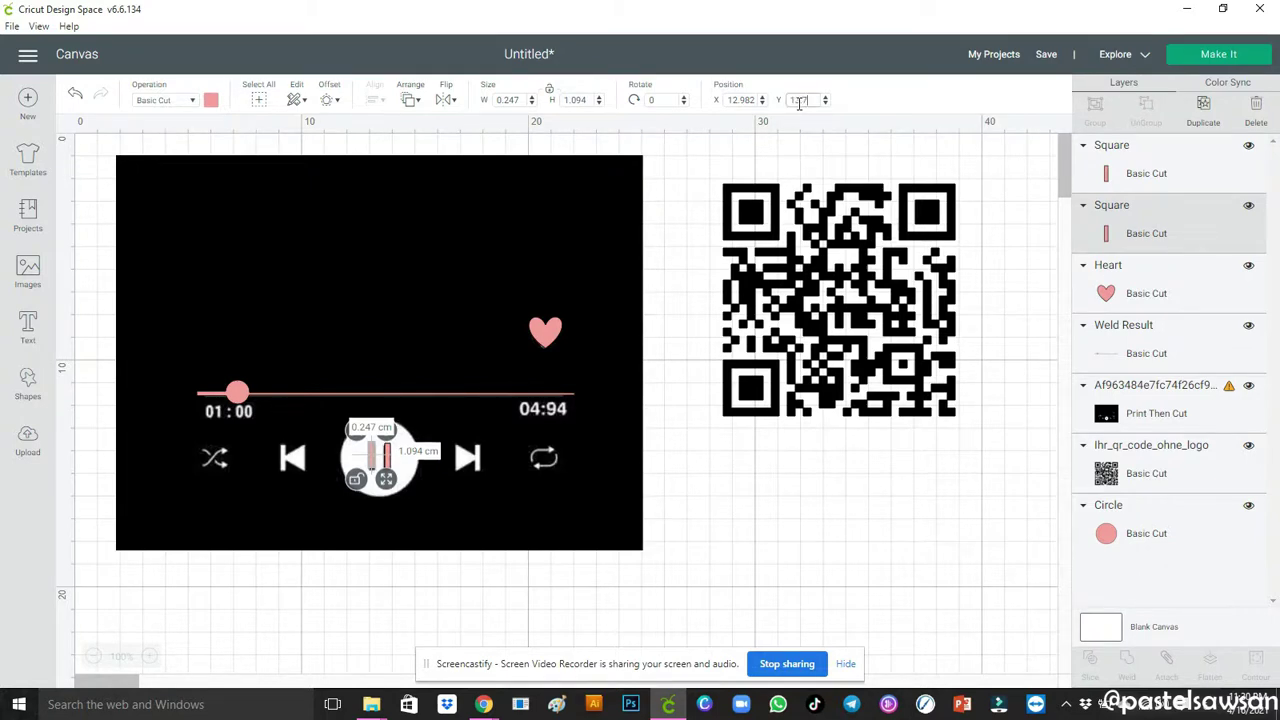
pyautogui.press('Down')
pyautogui.click(389, 457)
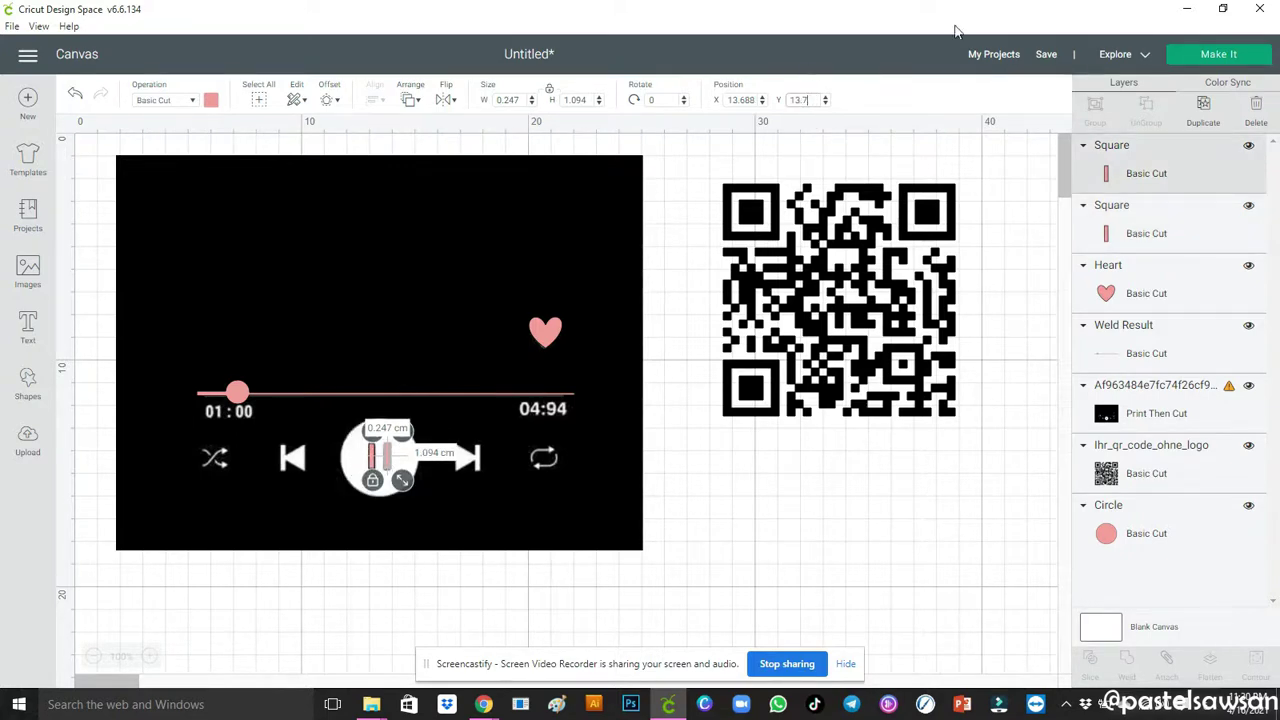
# Weld the two pink pause bars together and slice the welded bars out of the pink pause-button circle.
pyautogui.keyDown('shift'); pyautogui.click(1166, 240); pyautogui.keyUp('shift')
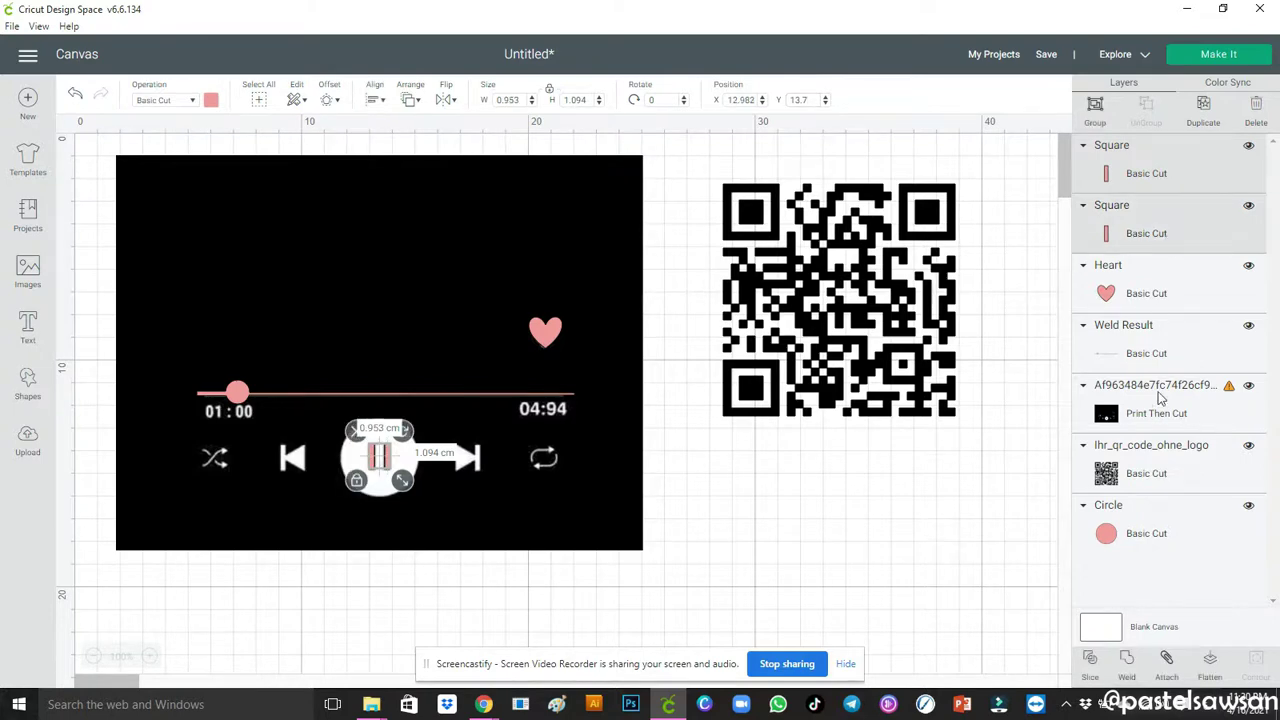
pyautogui.click(1127, 664)
pyautogui.click(1141, 177)
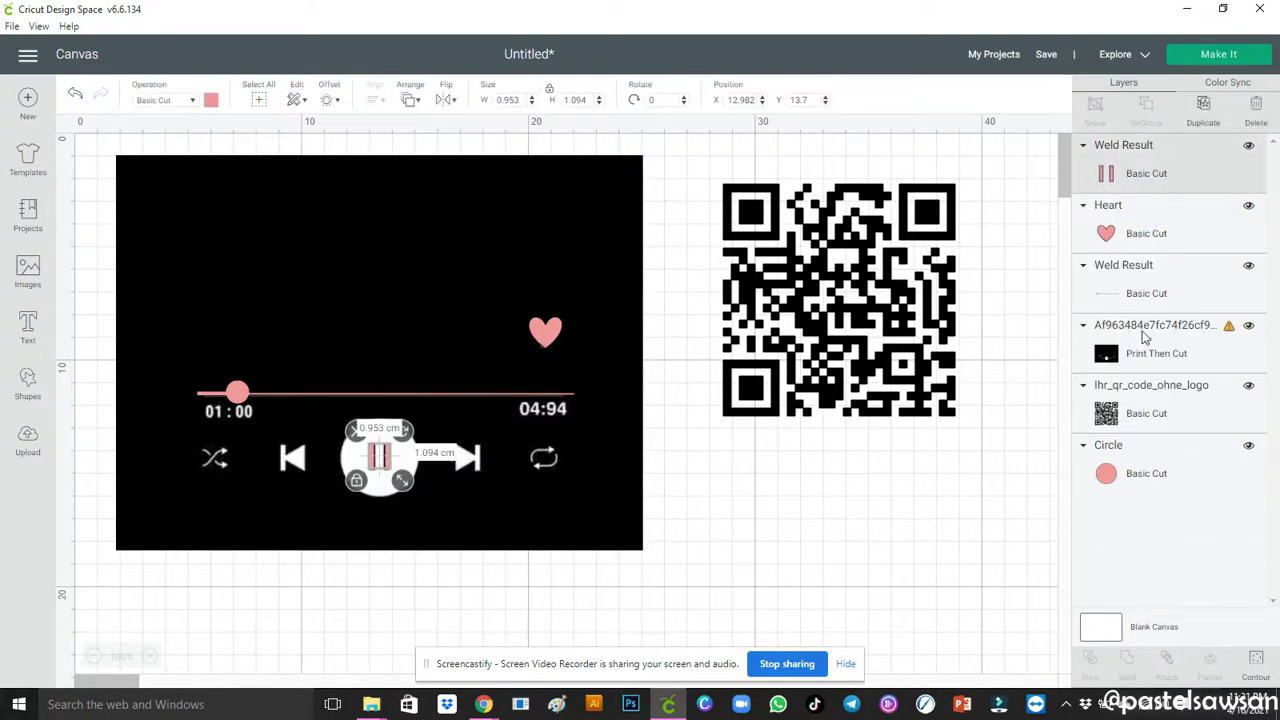
pyautogui.keyDown('shift'); pyautogui.click(1160, 477); pyautogui.keyUp('shift')
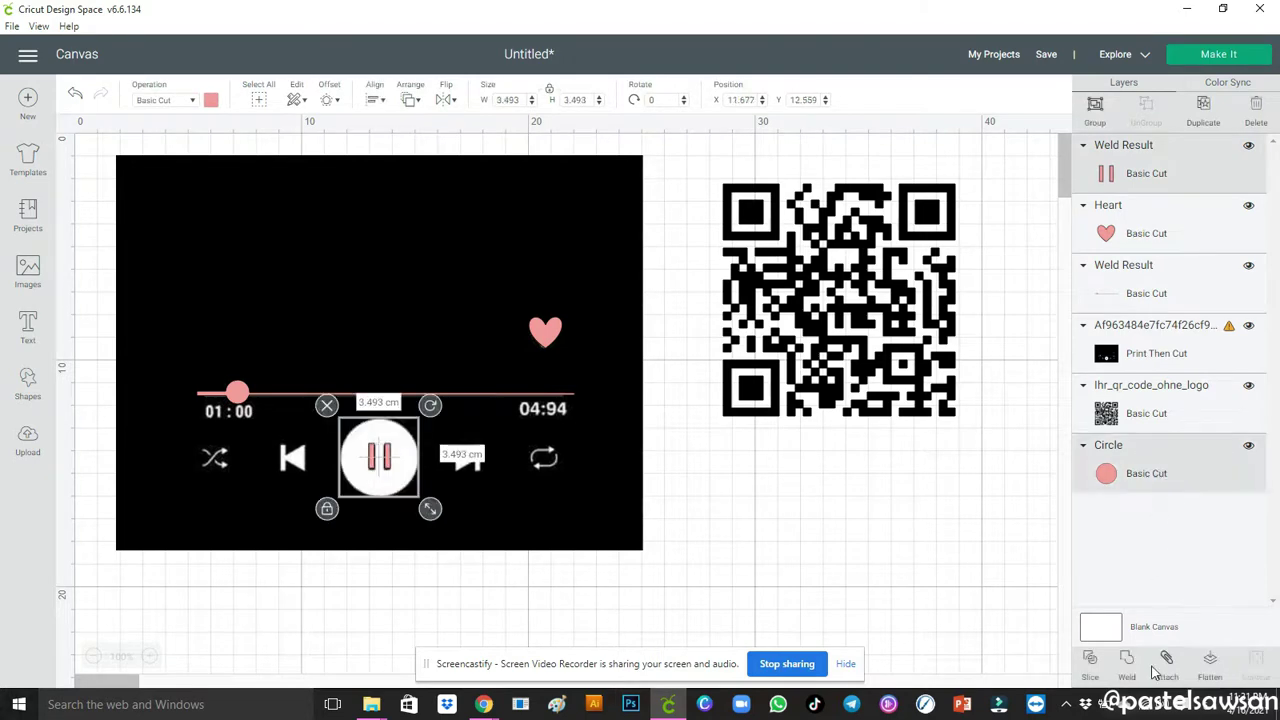
pyautogui.click(1090, 664)
# Delete both leftover pause-bar pieces from the slice, keeping the circle with the bar-shaped cutouts.
pyautogui.click(1163, 177)
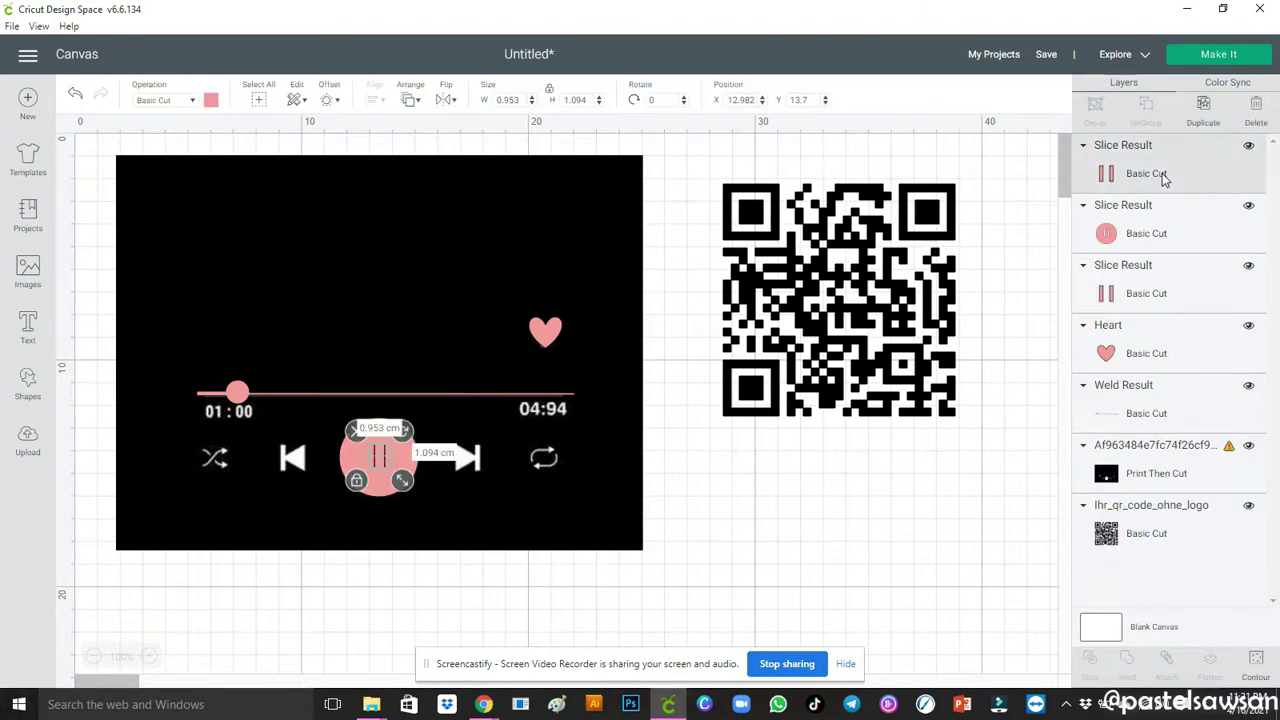
pyautogui.press('Delete')
pyautogui.click(1157, 228)
pyautogui.press('Delete')
pyautogui.click(1158, 174)
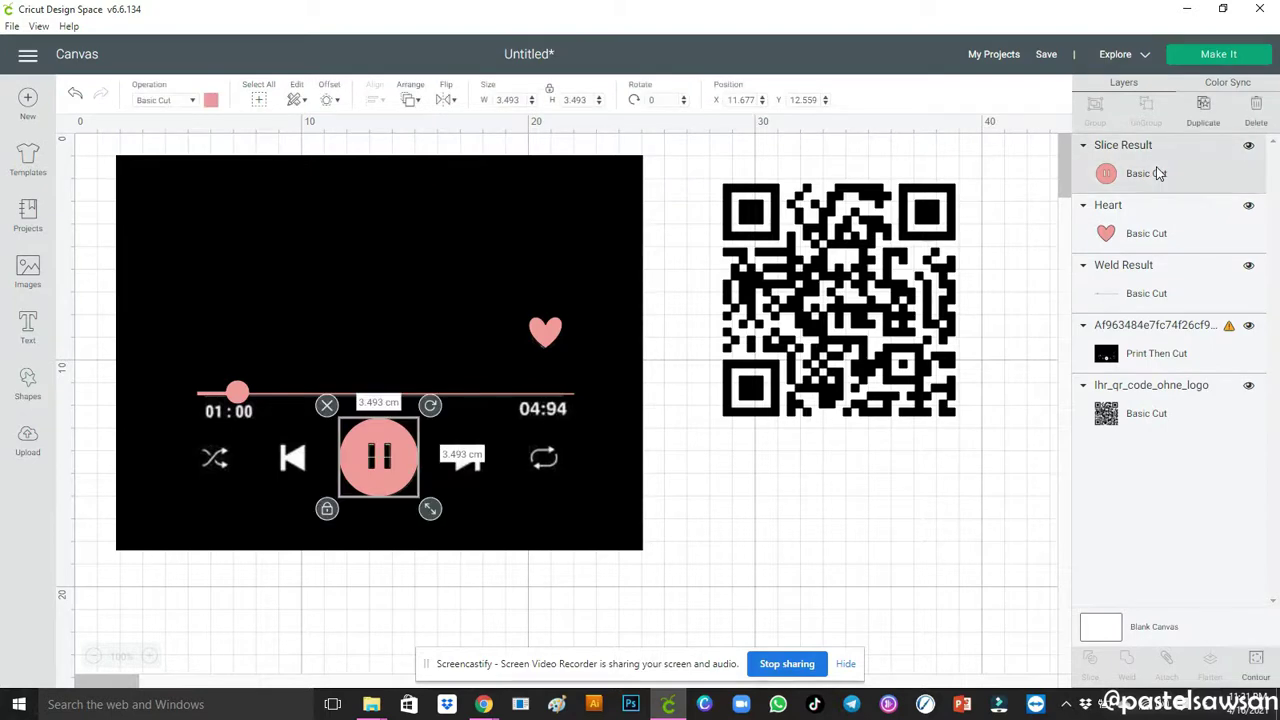
# Add a triangle rotated 90 degrees, shrink it to about 1.4 by 1.21 cm and fit it over the next-track arrow.
pyautogui.click(27, 385)
pyautogui.click(88, 333)
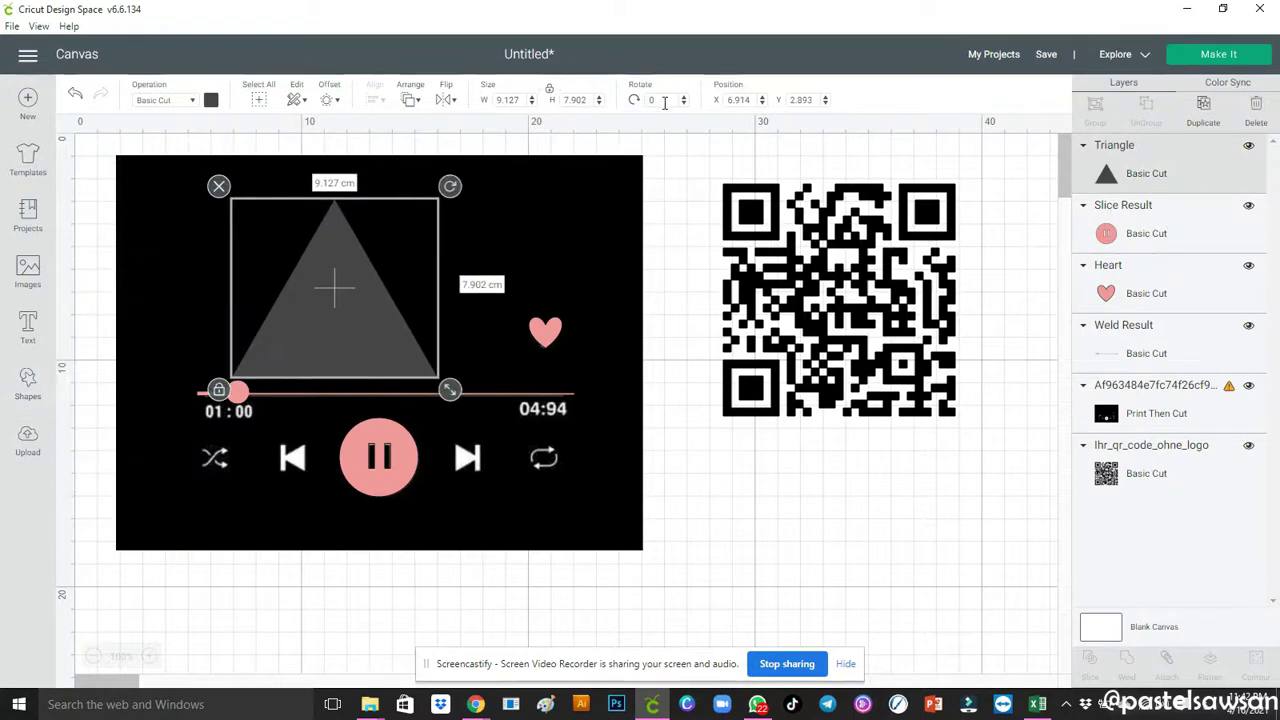
pyautogui.press('Return')
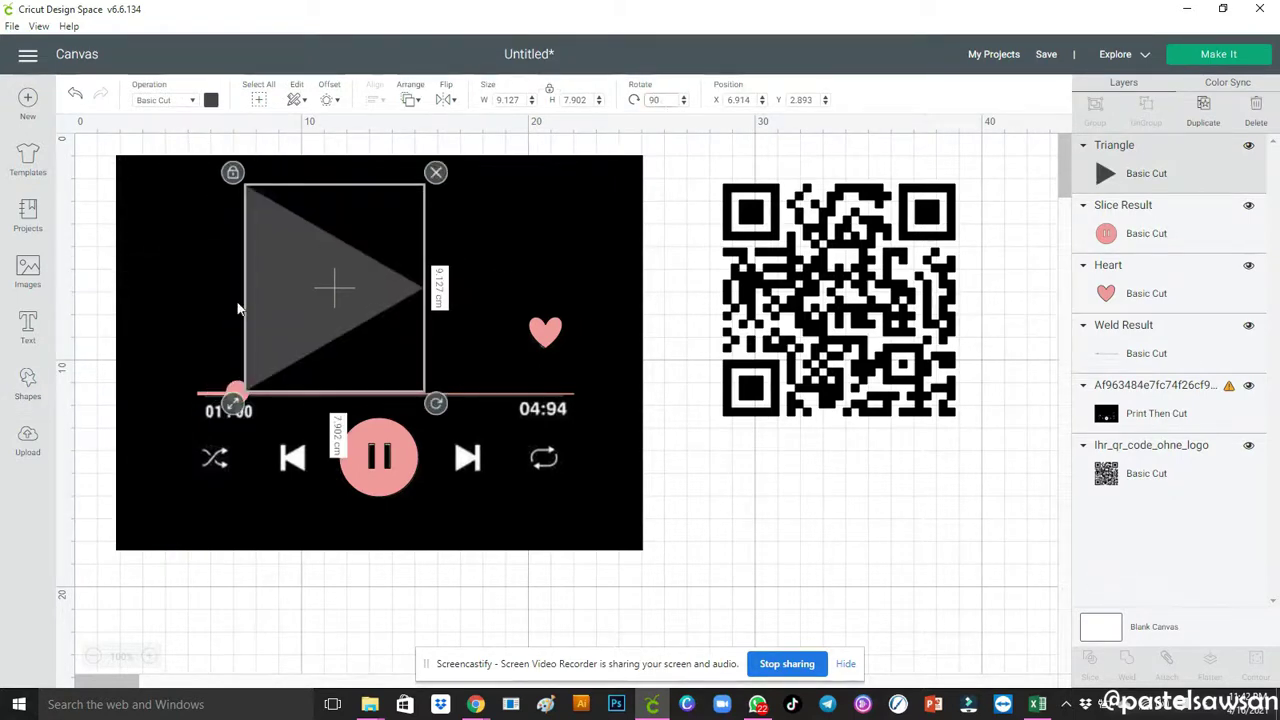
pyautogui.moveTo(238, 308); pyautogui.dragTo(371, 379)
pyautogui.moveTo(365, 472); pyautogui.dragTo(466, 473)
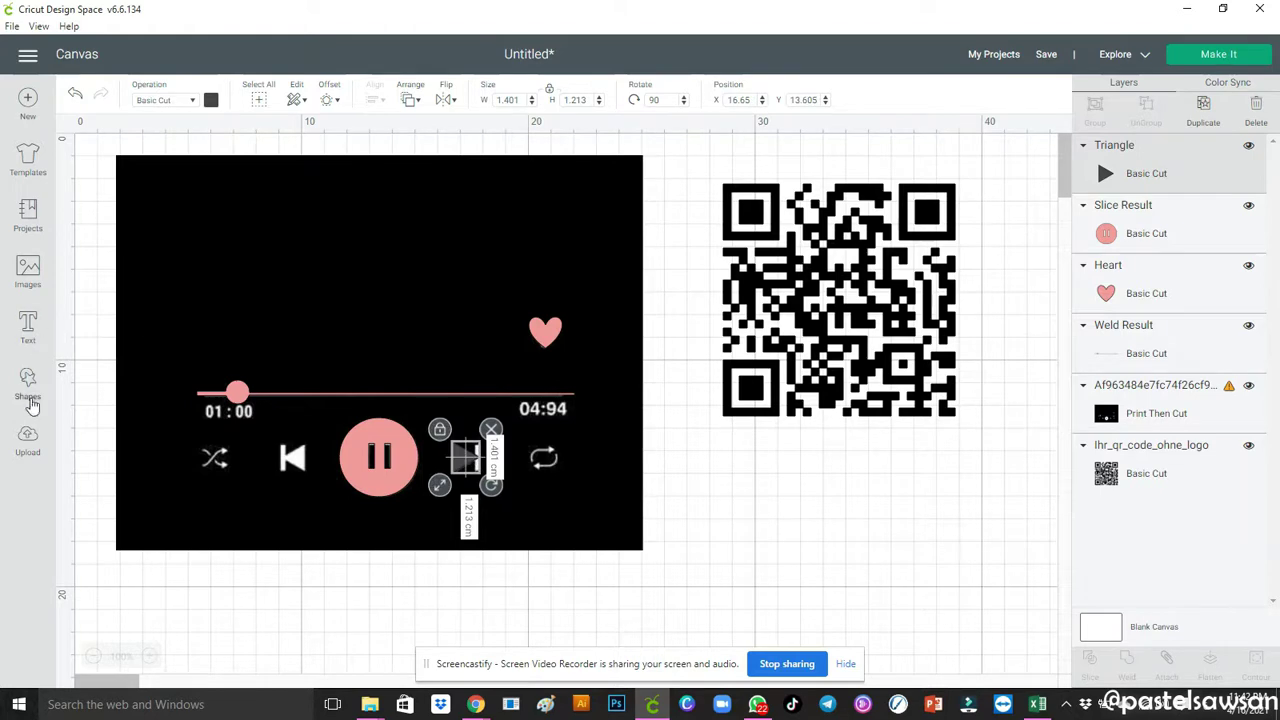
# Add a square, reshape it to about 0.21 by 1.34 cm and place it over the next-track icon's vertical bar.
pyautogui.click(28, 385)
pyautogui.click(92, 272)
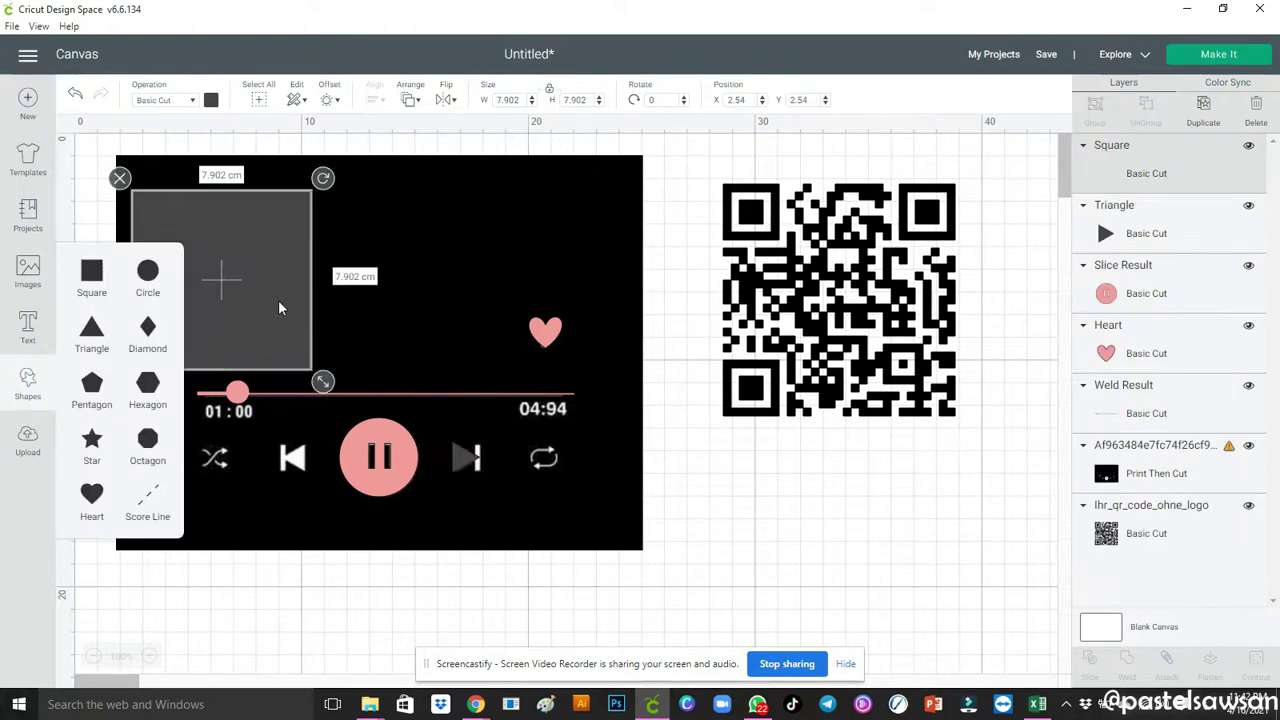
pyautogui.moveTo(280, 308); pyautogui.dragTo(398, 319)
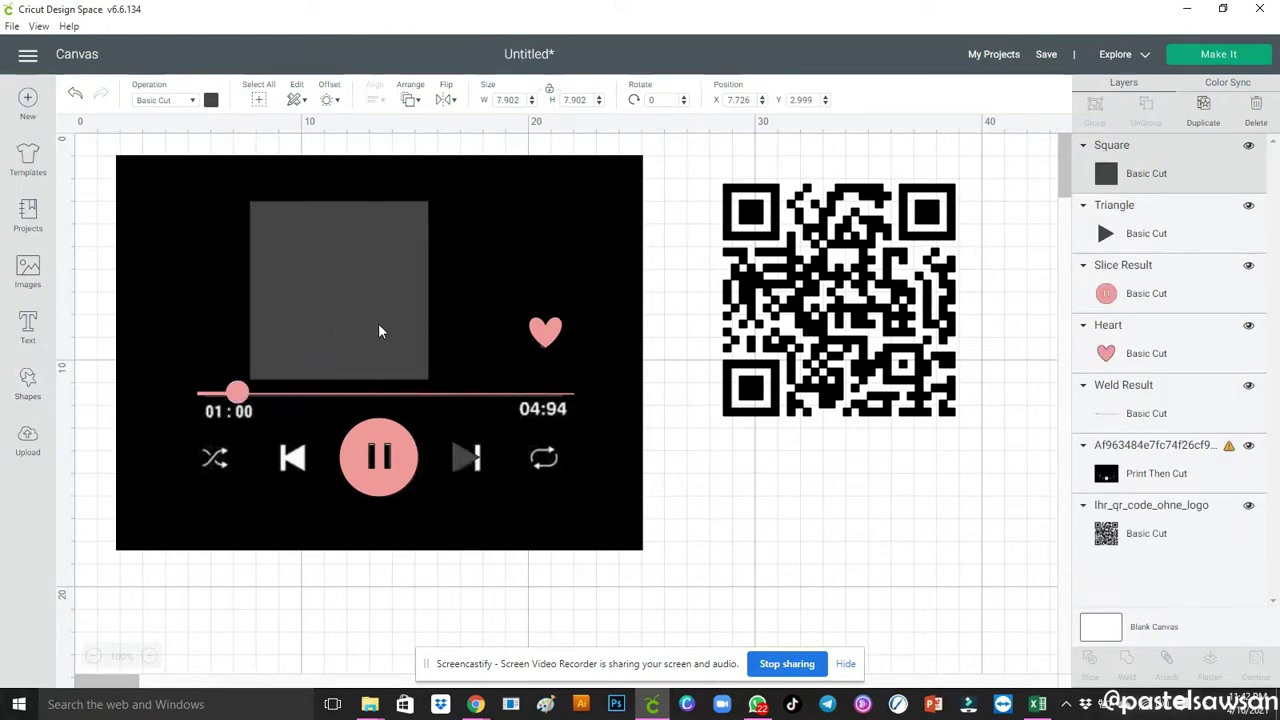
pyautogui.moveTo(367, 272); pyautogui.dragTo(395, 244)
pyautogui.moveTo(458, 354); pyautogui.dragTo(478, 475)
pyautogui.click(680, 502)
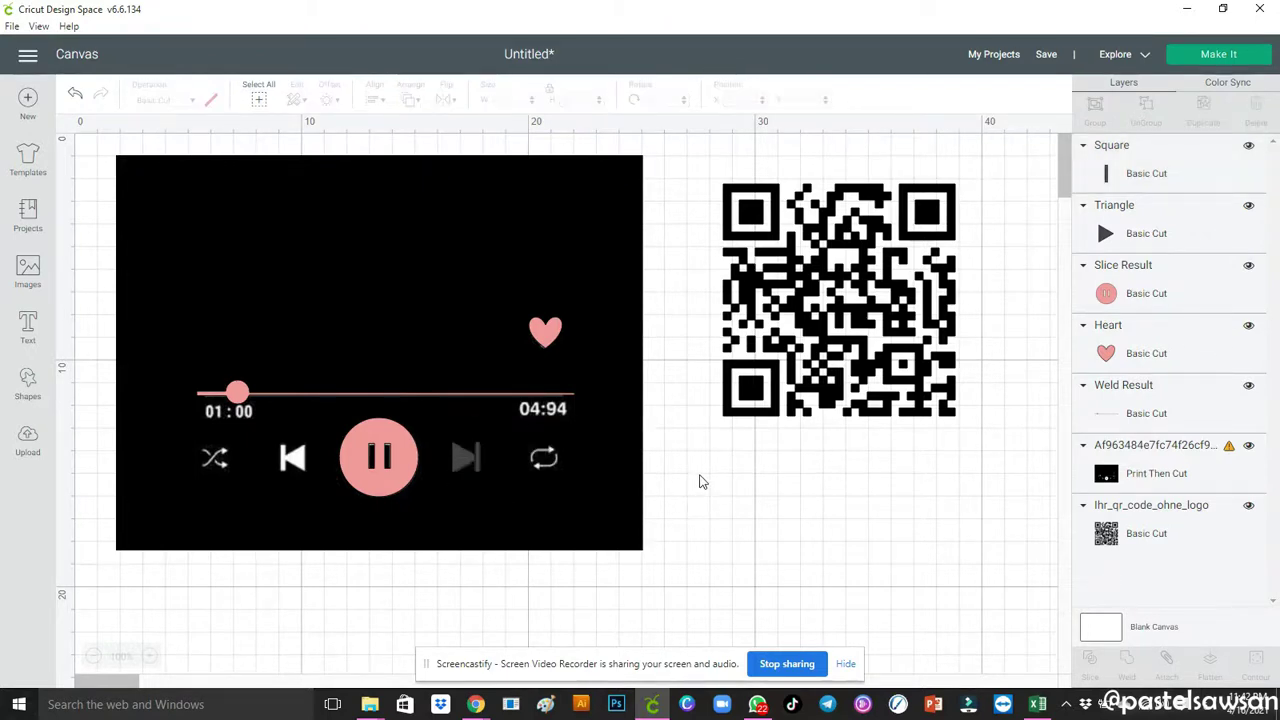
# Weld the narrow bar to the triangle and color the resulting next-track icon light pink.
pyautogui.click(1194, 190)
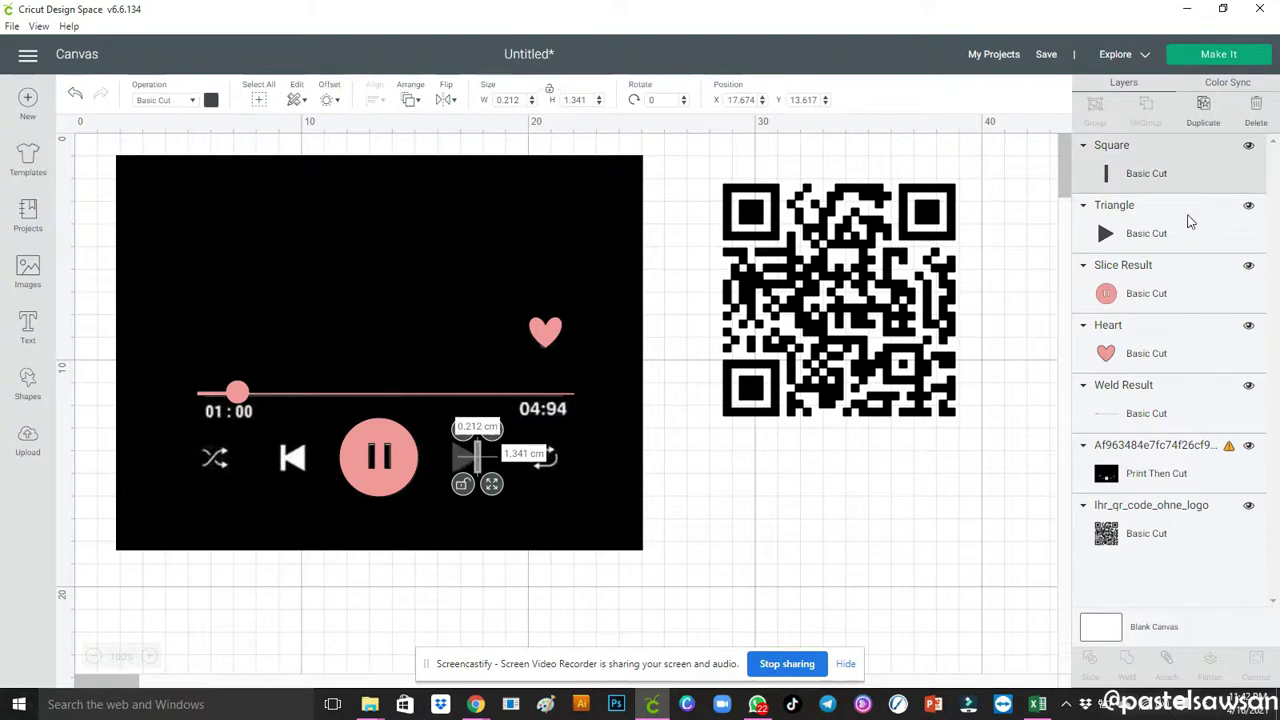
pyautogui.keyDown('shift'); pyautogui.click(1189, 220); pyautogui.keyUp('shift')
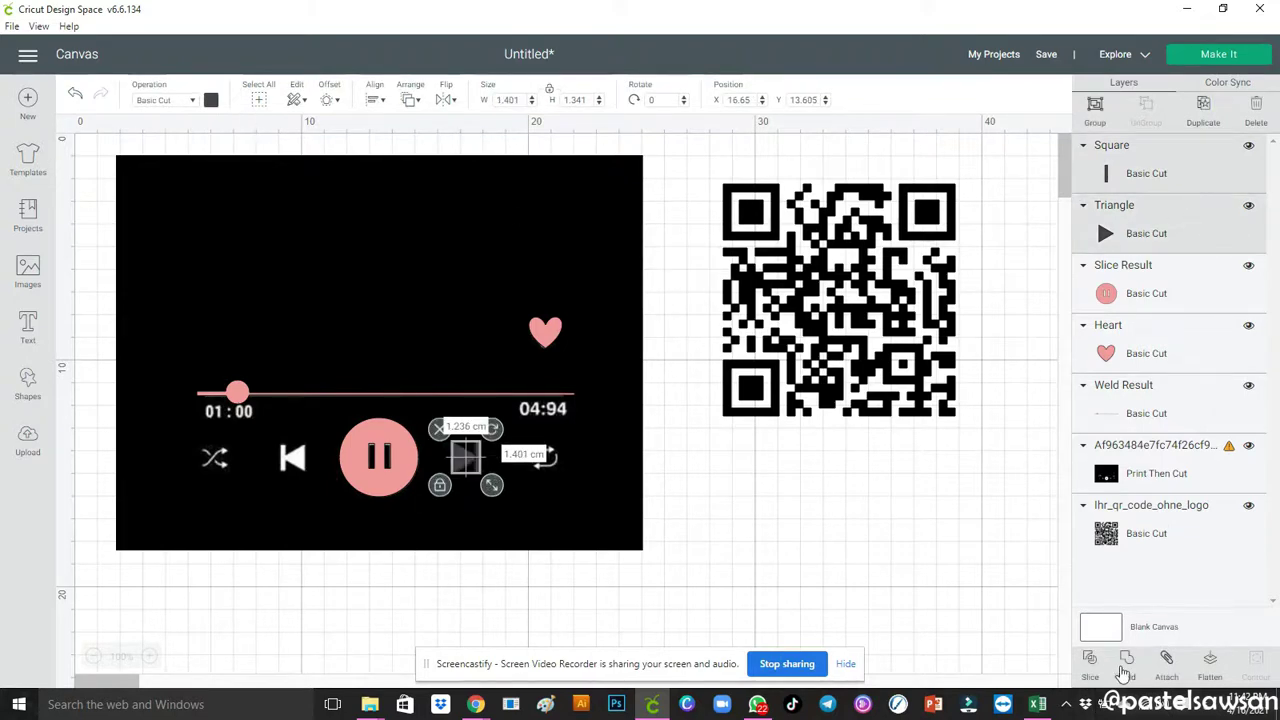
pyautogui.click(1124, 665)
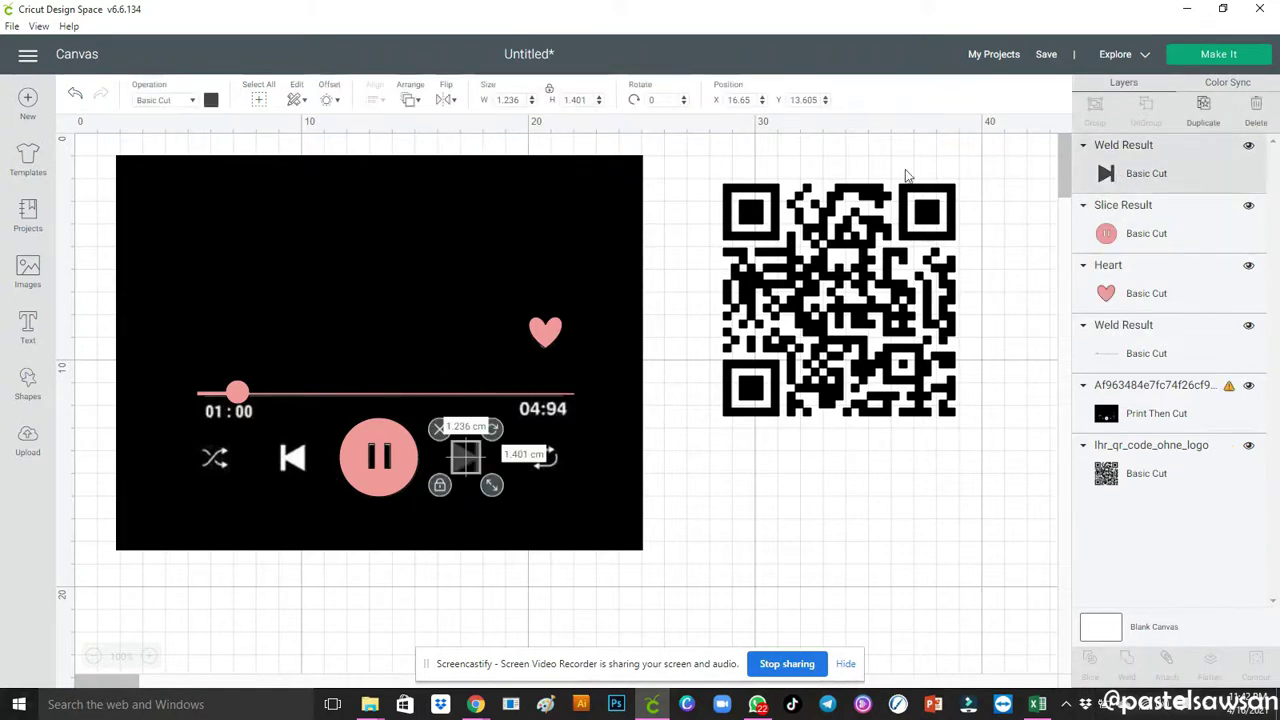
pyautogui.click(209, 100)
pyautogui.click(268, 173)
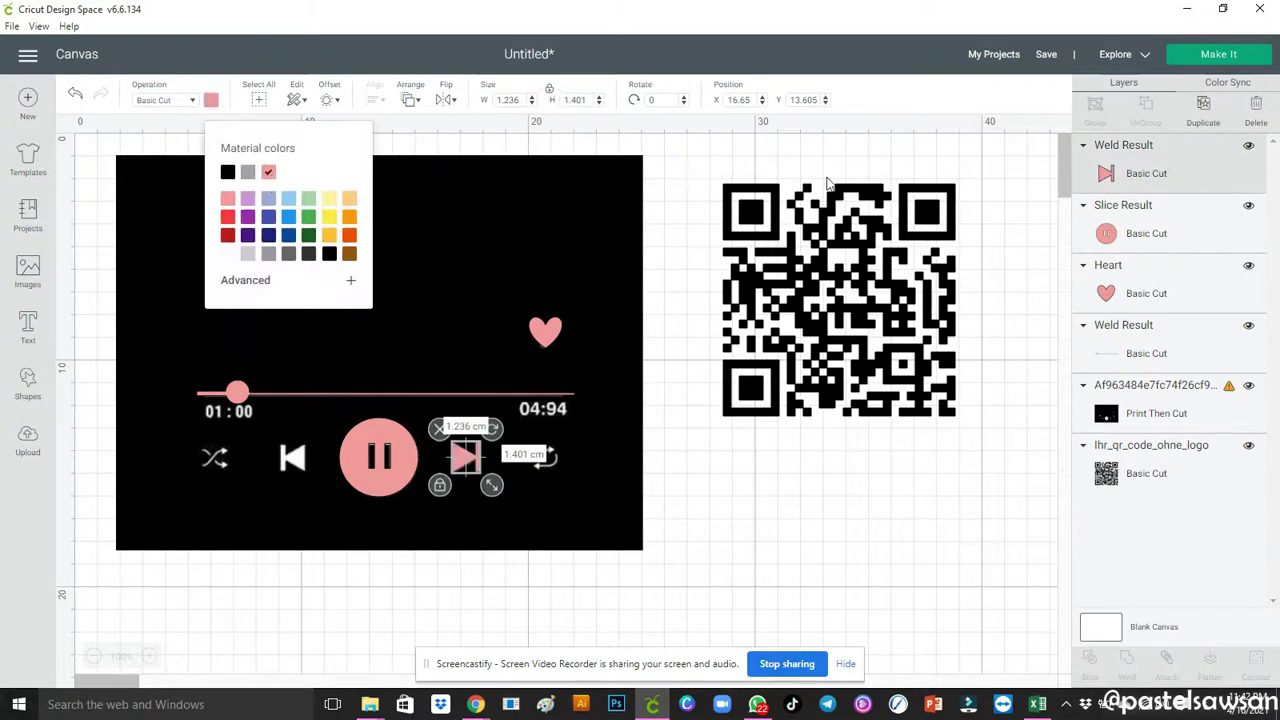
# Duplicate the pink next-track icon, flip the copy horizontally and place it over the previous-track icon.
pyautogui.rightClick(1105, 173)
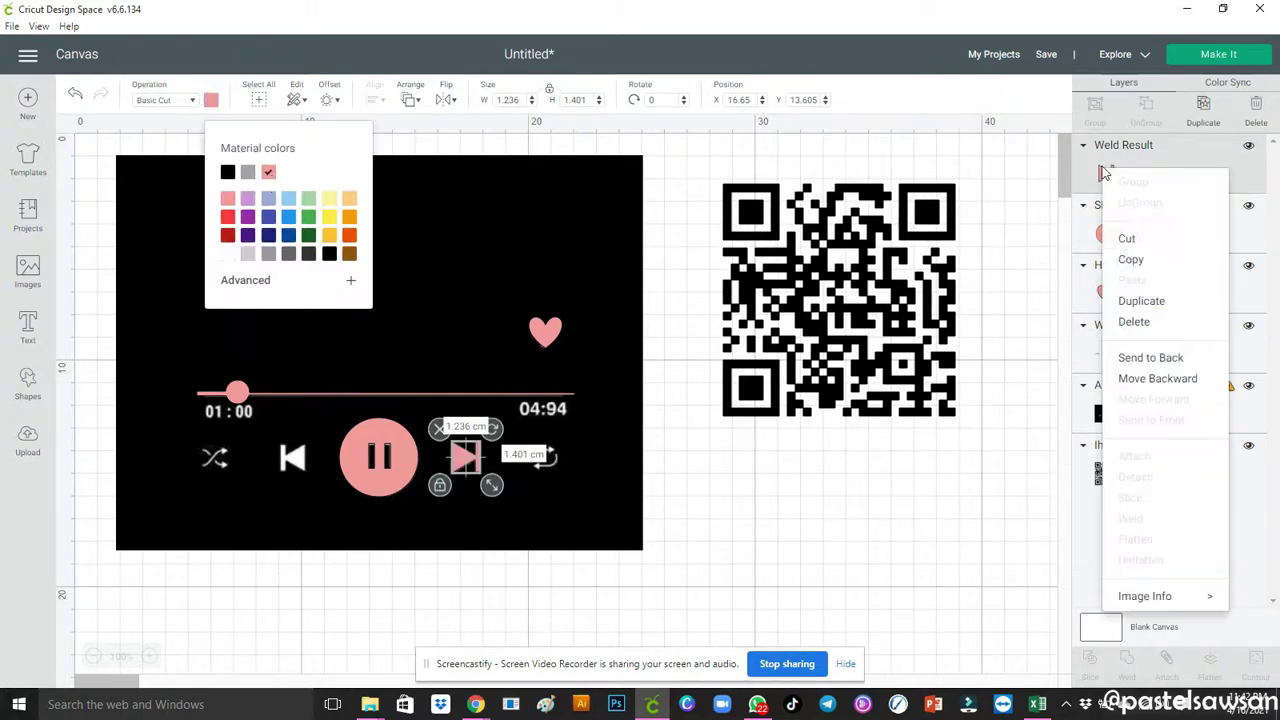
pyautogui.click(1135, 300)
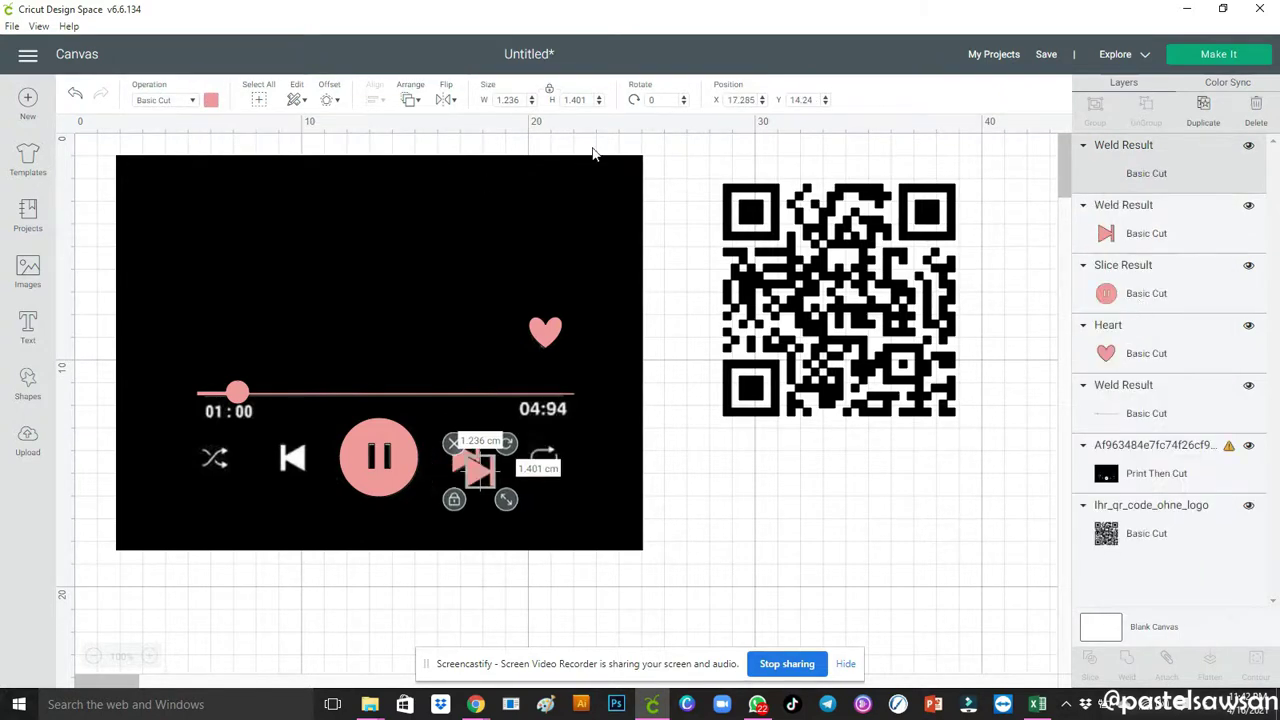
pyautogui.click(445, 100)
pyautogui.click(480, 123)
pyautogui.moveTo(482, 478); pyautogui.dragTo(294, 462)
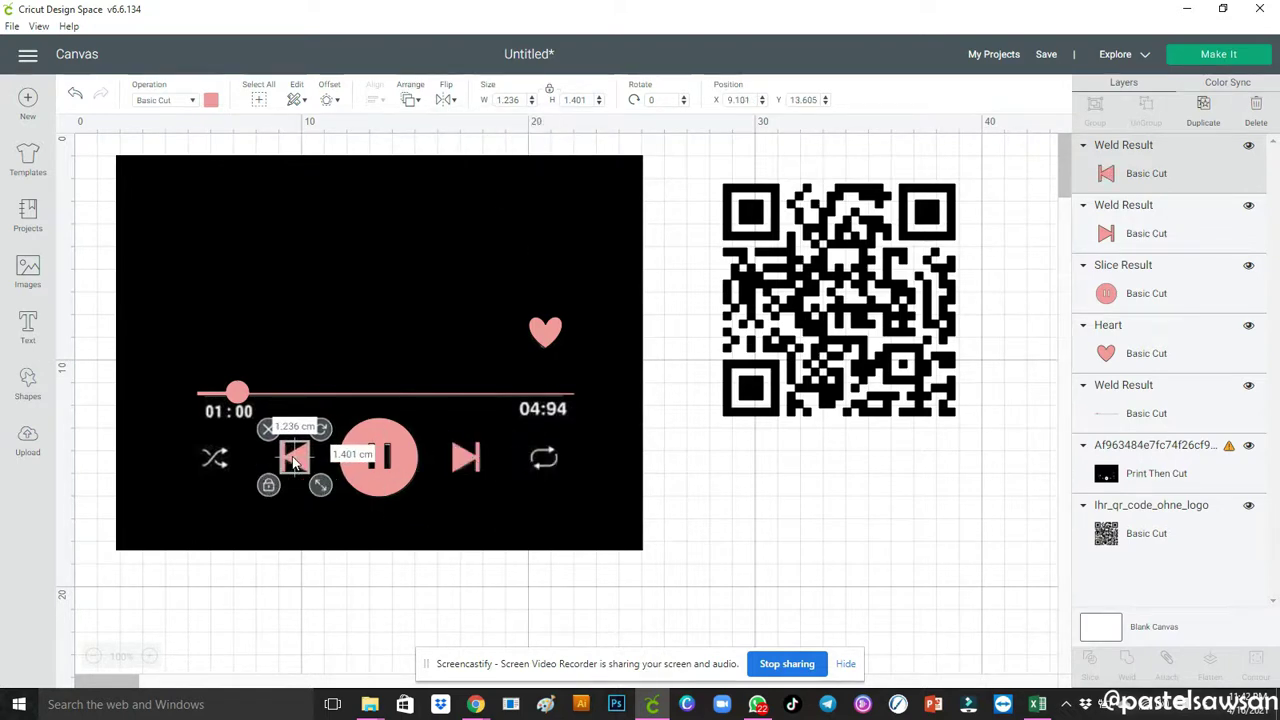
# Weld both skip icons, the pause button, the heart and the progress bar into one shape.
pyautogui.keyDown('shift'); pyautogui.click(1166, 238); pyautogui.keyUp('shift')
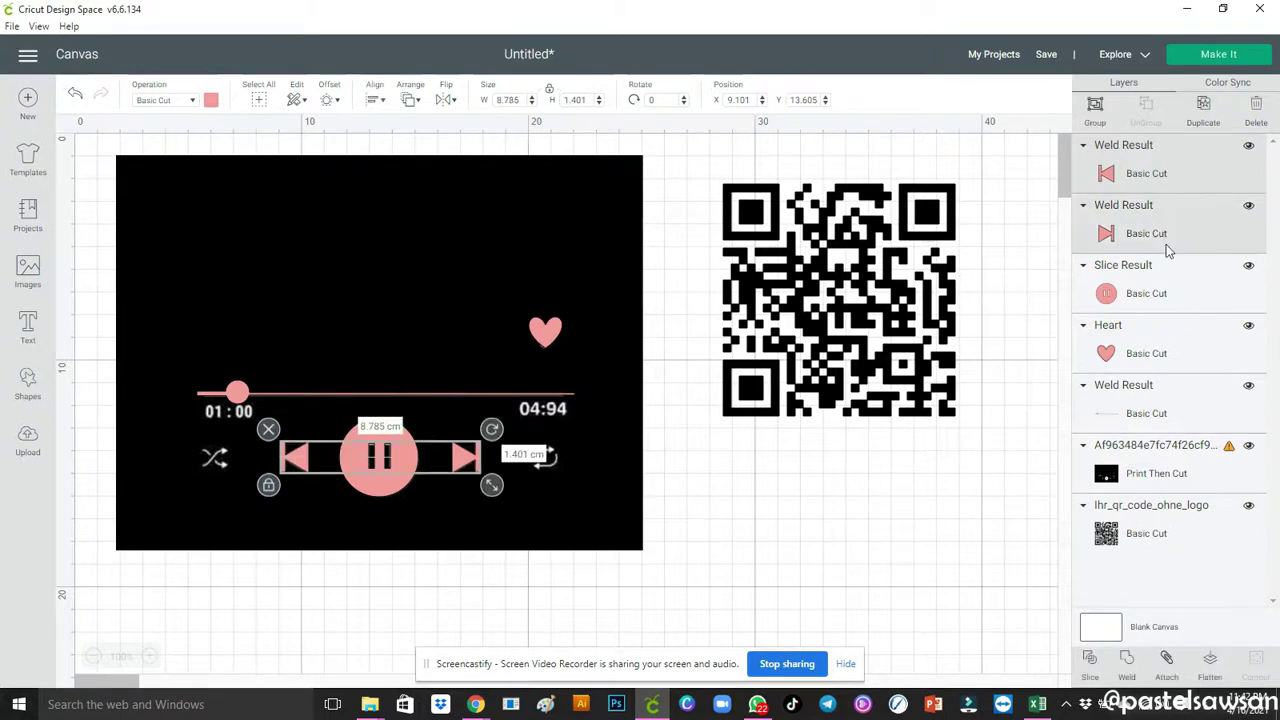
pyautogui.keyDown('shift'); pyautogui.click(1166, 292); pyautogui.keyUp('shift')
pyautogui.keyDown('shift'); pyautogui.click(1166, 368); pyautogui.keyUp('shift')
pyautogui.keyDown('shift'); pyautogui.click(1158, 432); pyautogui.keyUp('shift')
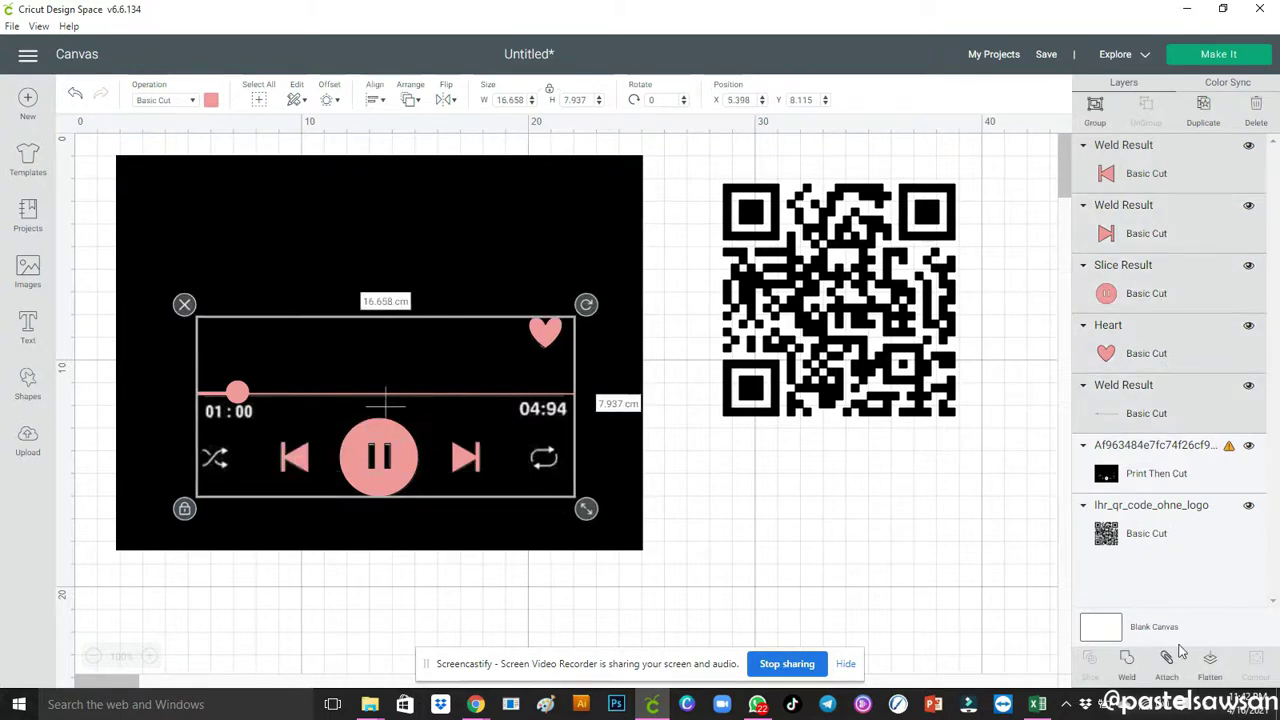
pyautogui.click(1127, 660)
# Delete the black reference image, then move the welded player controls lower on the canvas and color them black.
pyautogui.click(1184, 232)
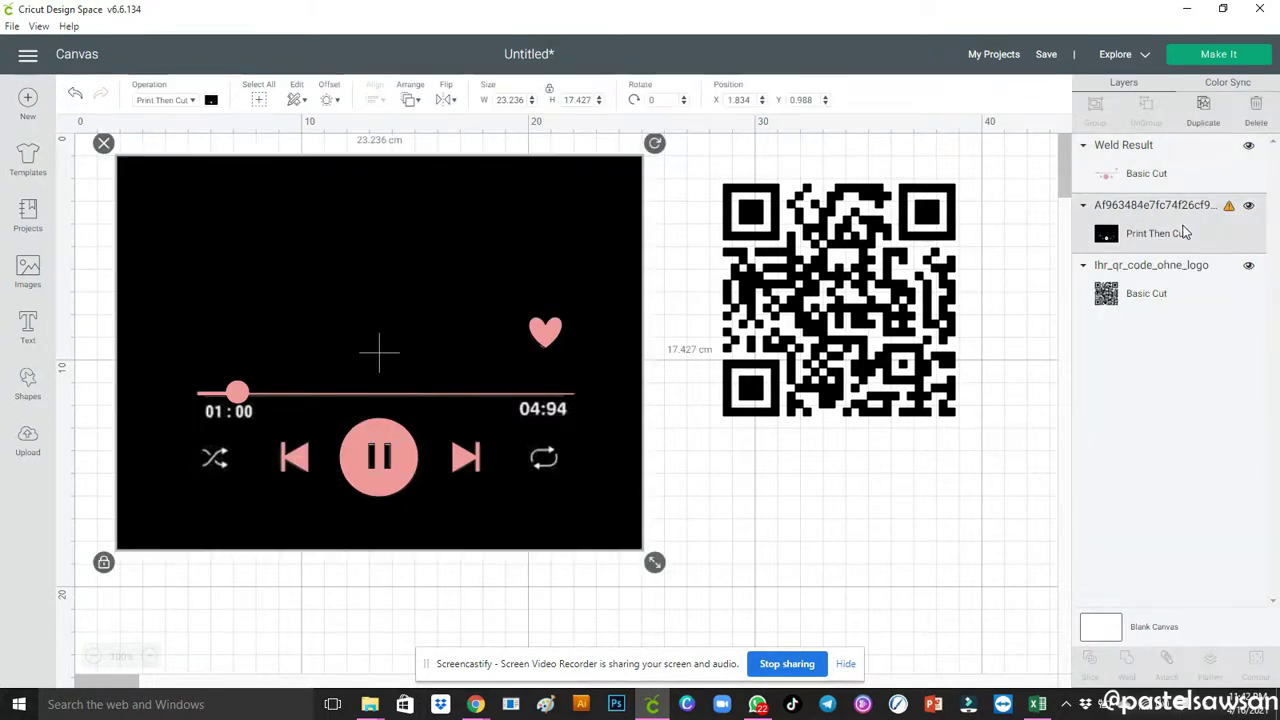
pyautogui.press('Delete')
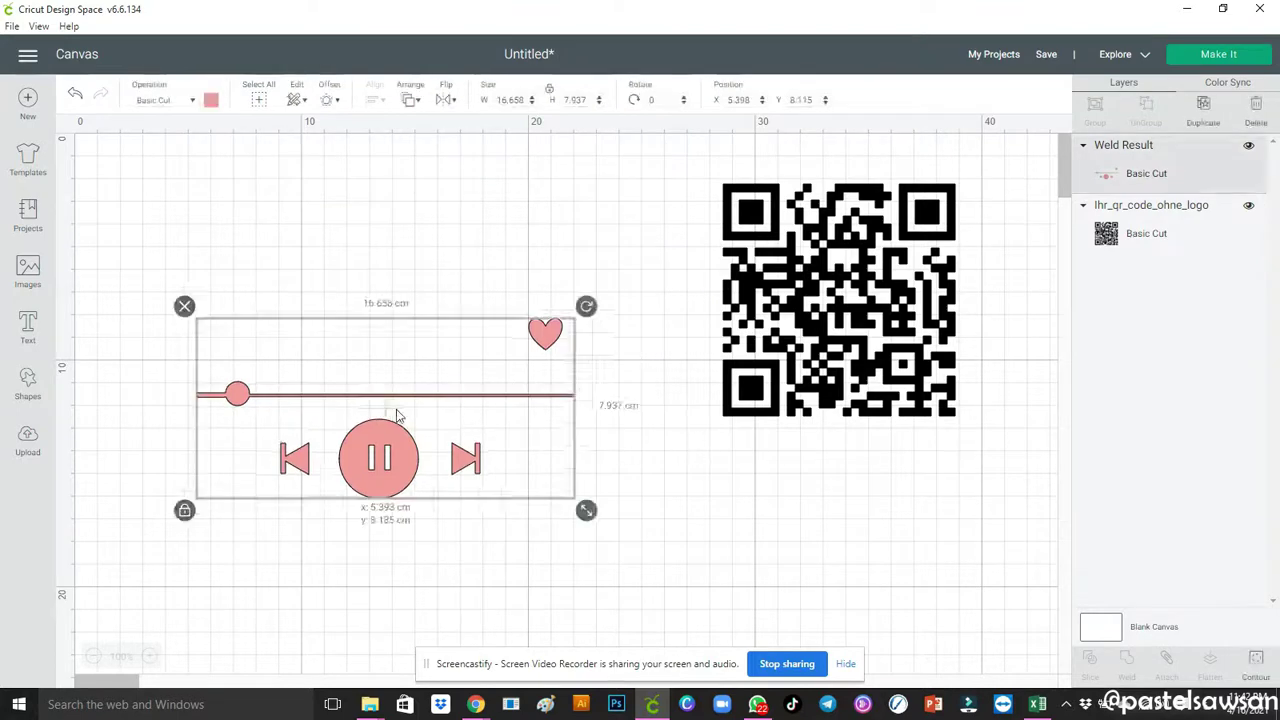
pyautogui.moveTo(394, 414); pyautogui.dragTo(467, 488)
pyautogui.click(211, 100)
pyautogui.click(228, 172)
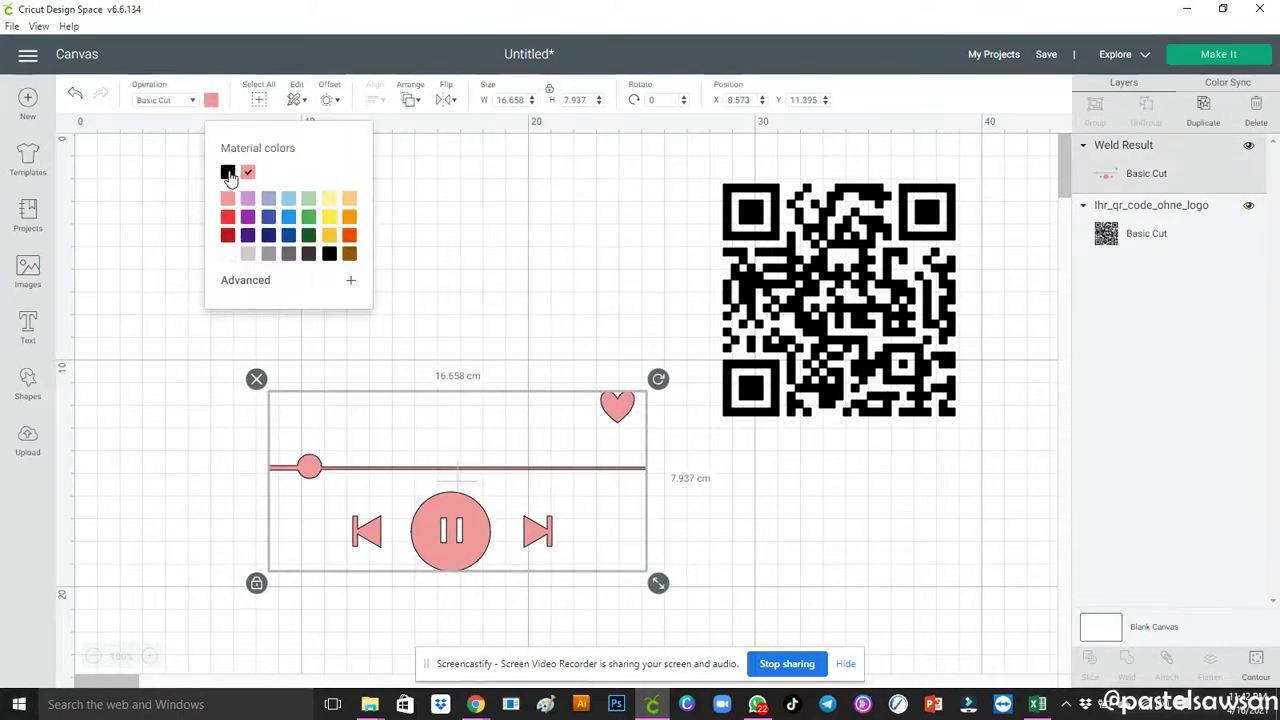
# Place the QR code above the player controls, shift the controls slightly down and enlarge the code a little.
pyautogui.moveTo(852, 357); pyautogui.dragTo(458, 346)
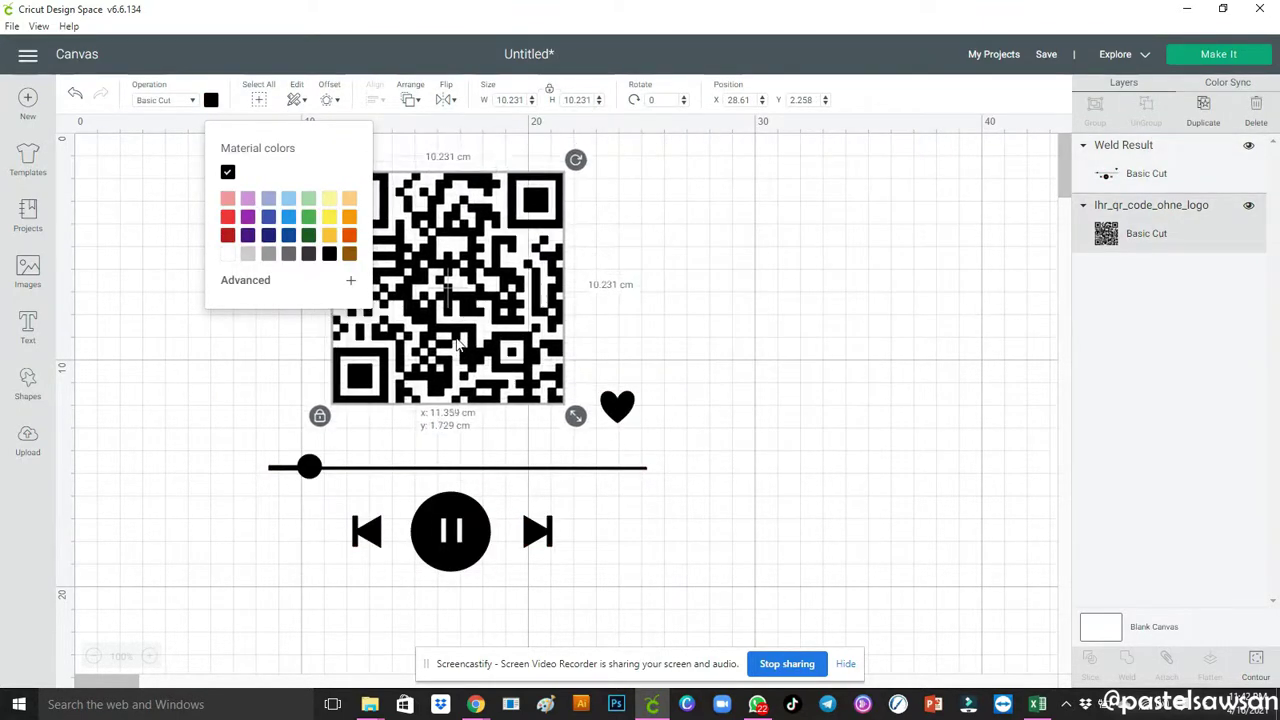
pyautogui.moveTo(486, 494); pyautogui.dragTo(491, 520)
pyautogui.click(480, 380)
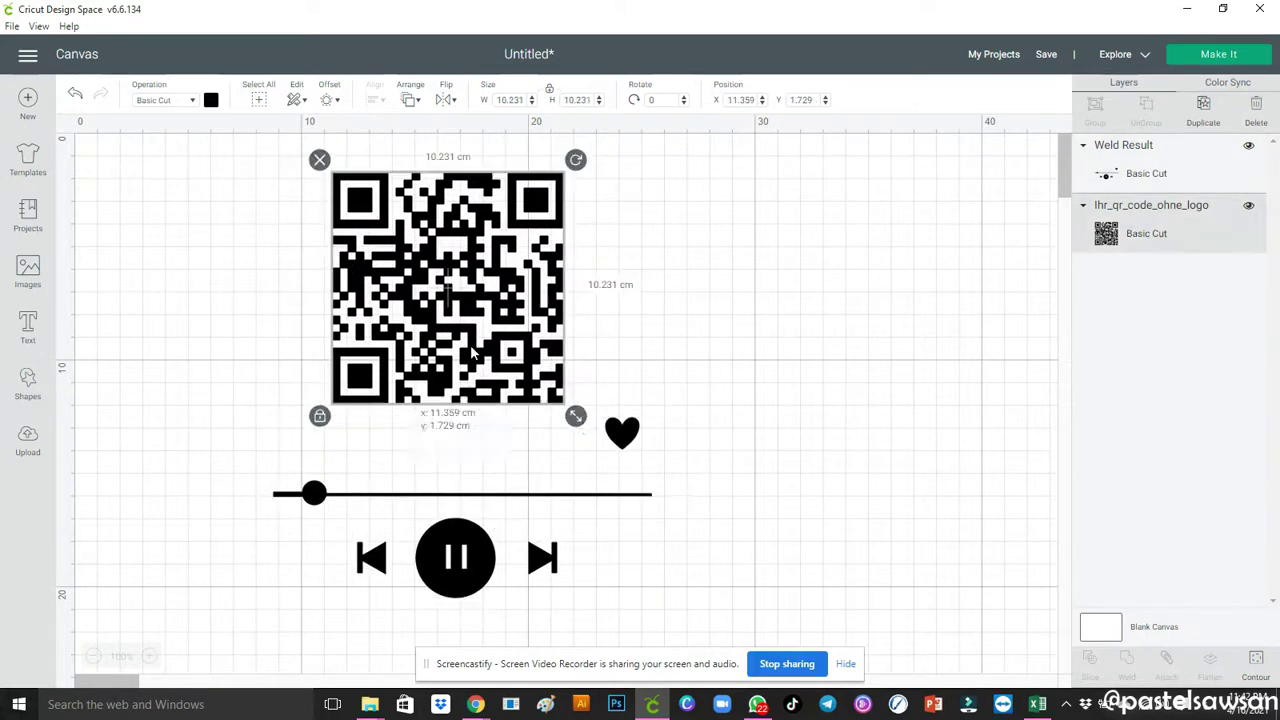
pyautogui.moveTo(575, 414); pyautogui.dragTo(590, 431)
pyautogui.moveTo(522, 375); pyautogui.dragTo(525, 361)
pyautogui.click(755, 476)
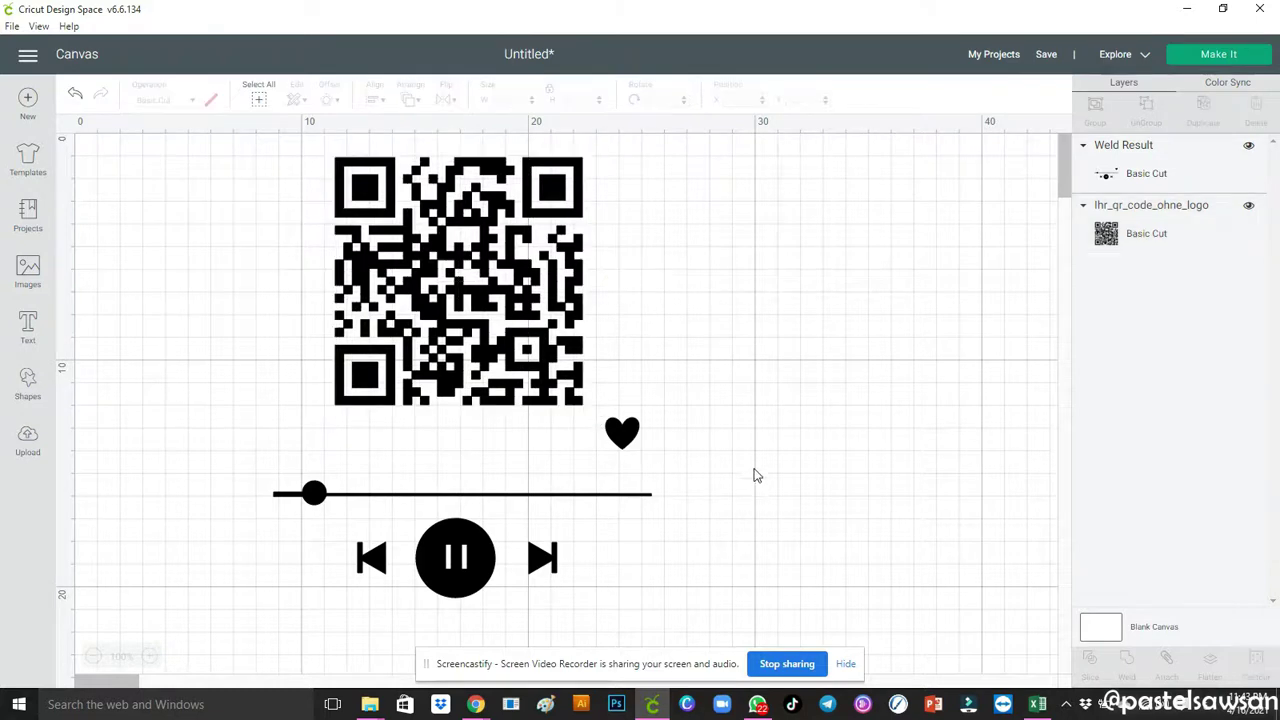
# Attach the QR code to the player controls and set the combined design's height to 11.5 cm.
pyautogui.moveTo(757, 258); pyautogui.dragTo(420, 588)
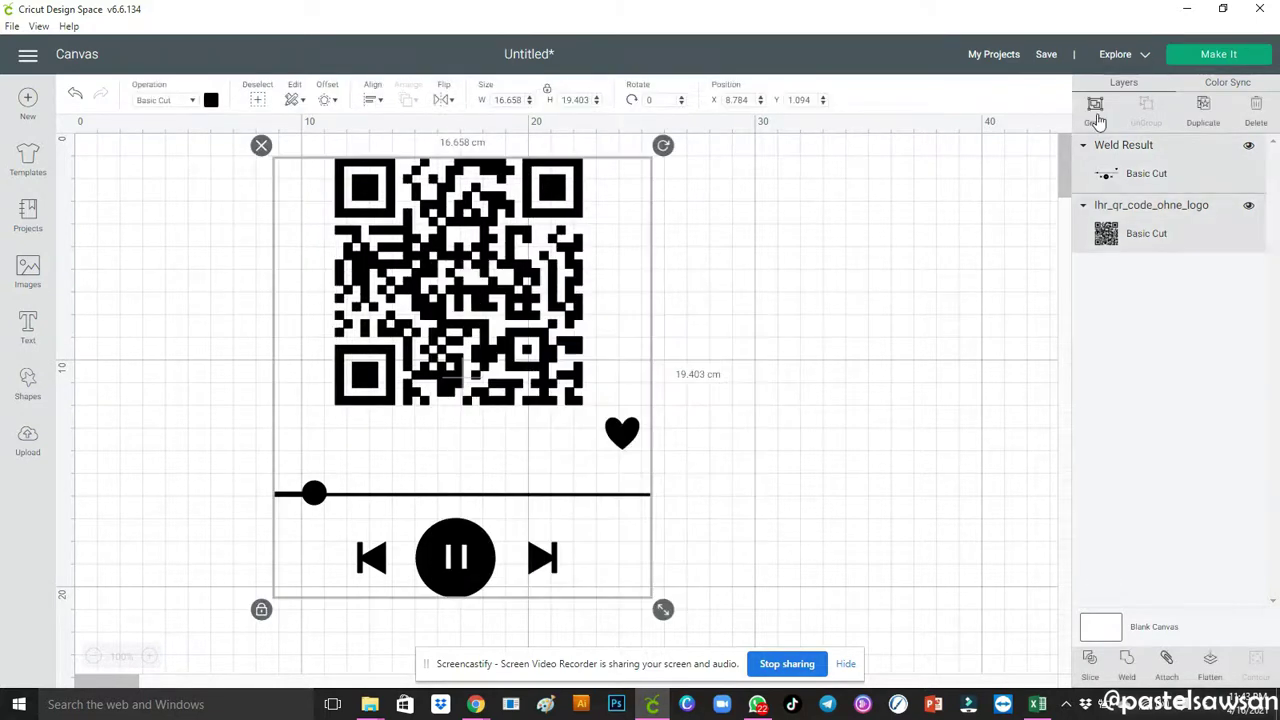
pyautogui.click(1167, 660)
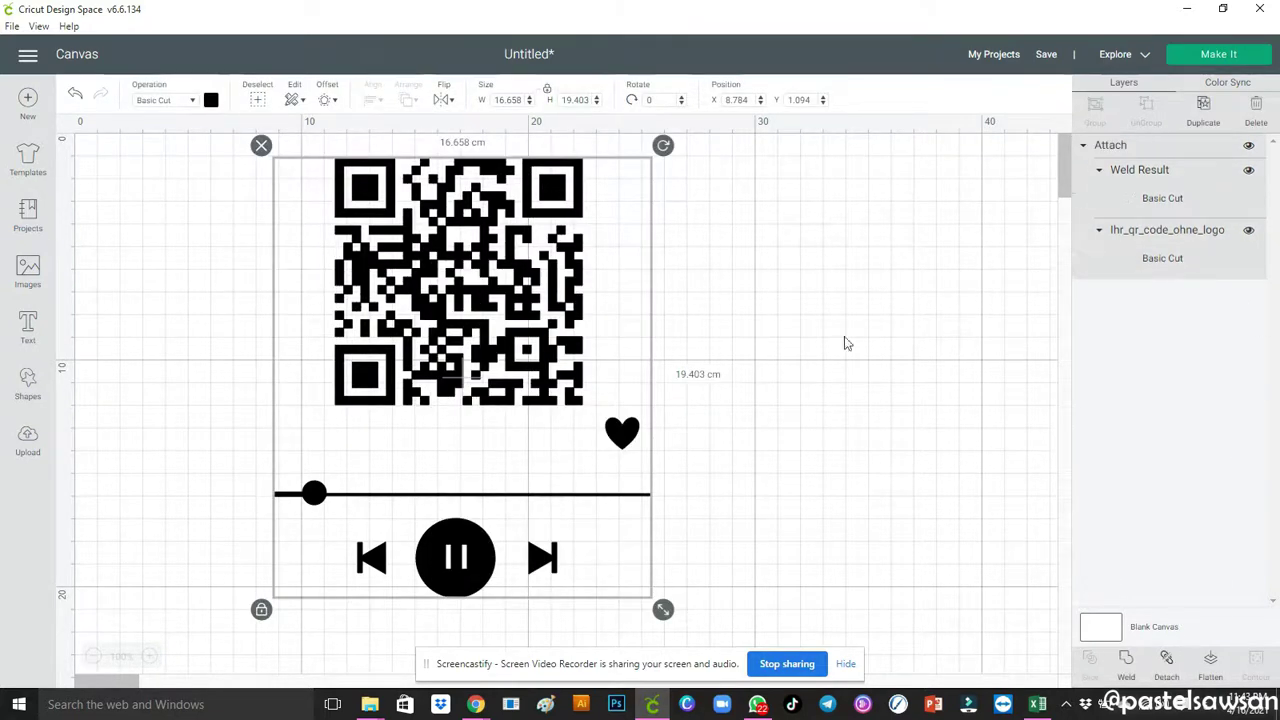
pyautogui.click(574, 103)
pyautogui.write('11.5')
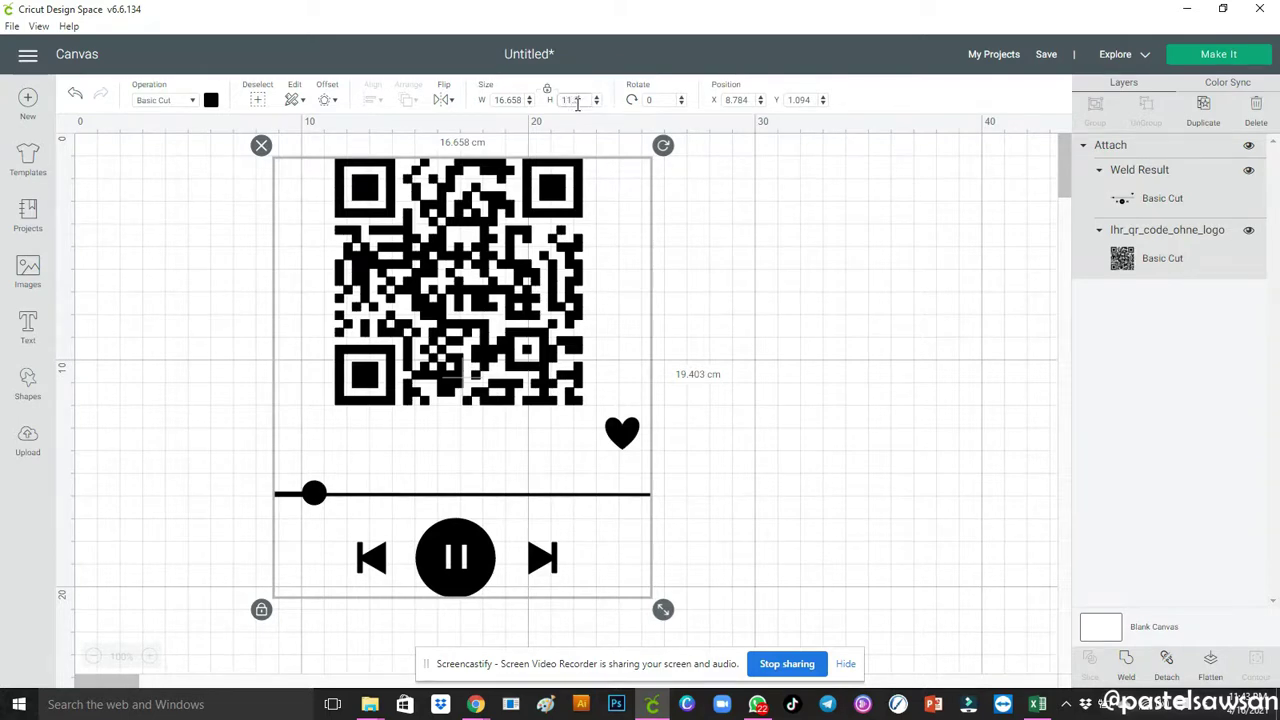
pyautogui.press('Return')
pyautogui.moveTo(482, 226); pyautogui.dragTo(309, 309)
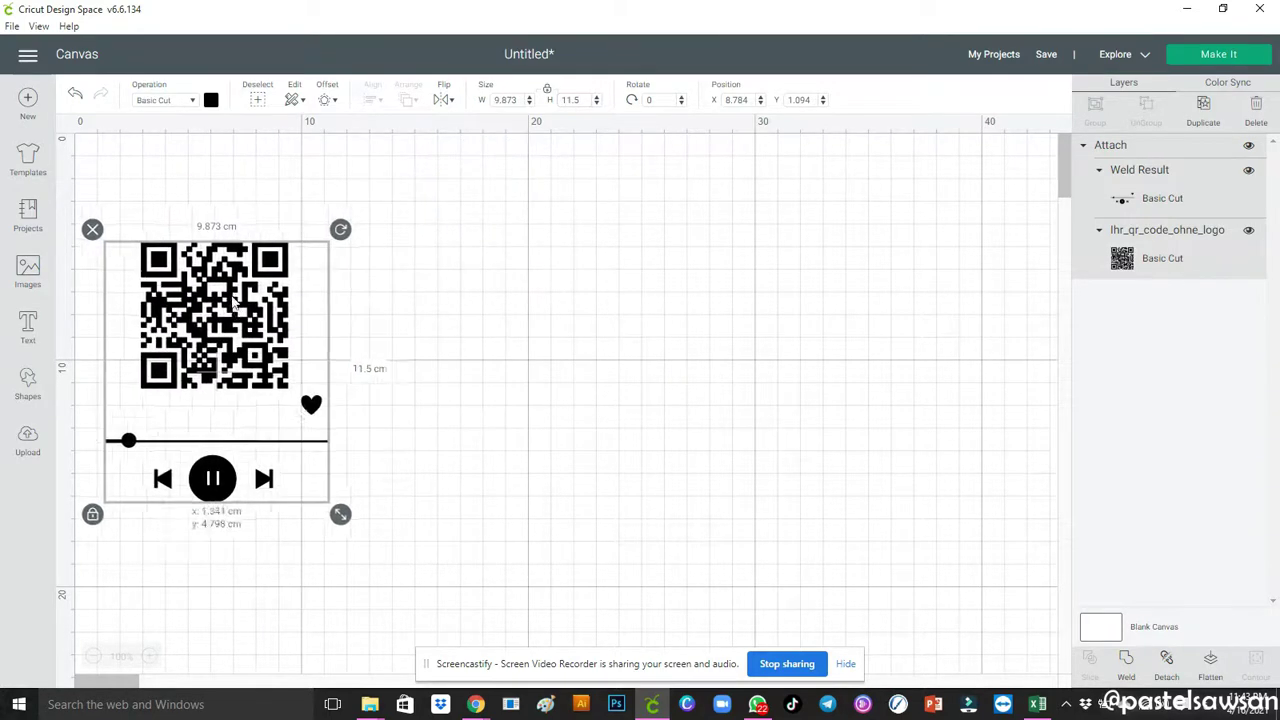
# Send the design to cut preparation and apply 6 project copies.
pyautogui.click(1200, 56)
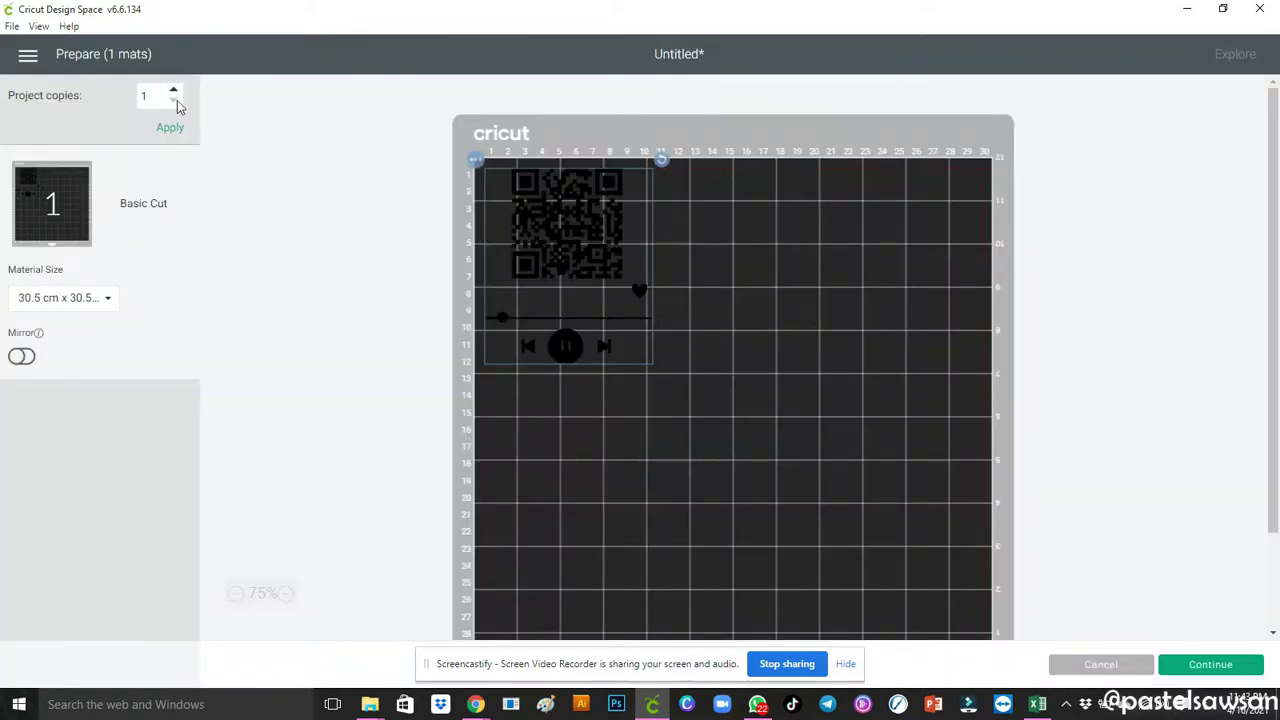
pyautogui.moveTo(165, 97); pyautogui.dragTo(127, 100)
pyautogui.write('6')
pyautogui.click(172, 128)
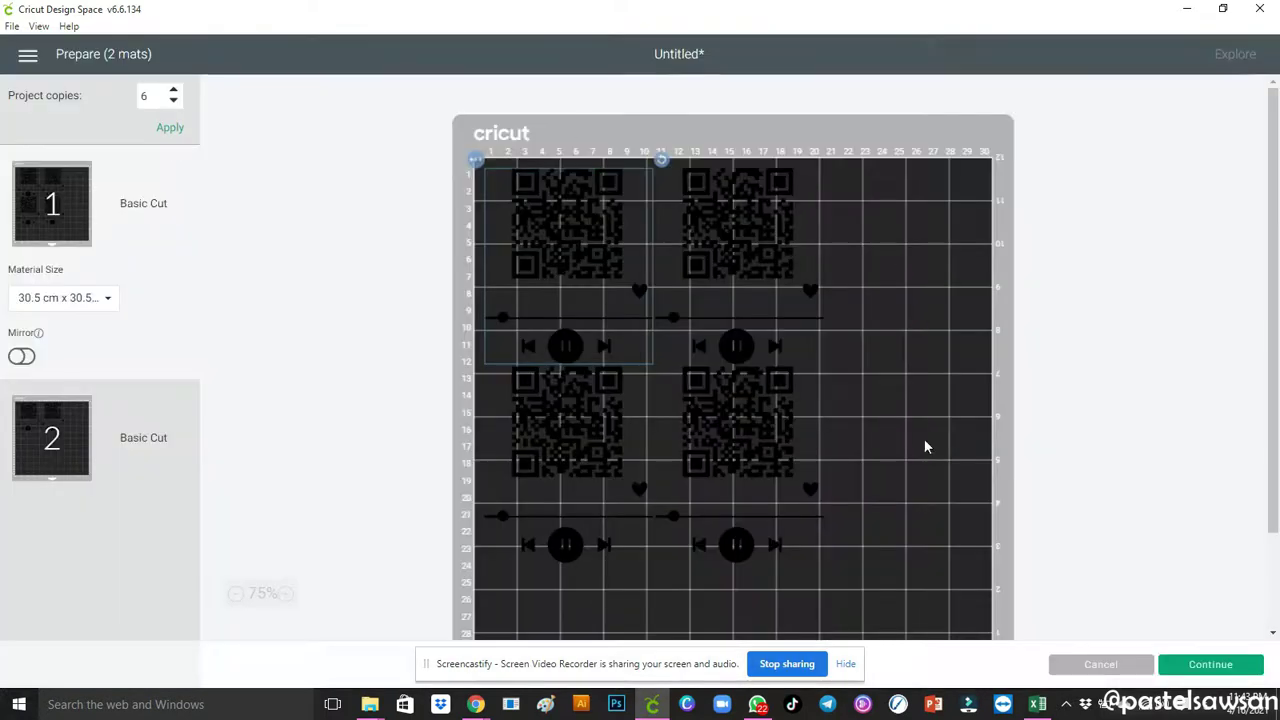
# Move the first design copy on mat 2 to mat 1.
pyautogui.click(44, 426)
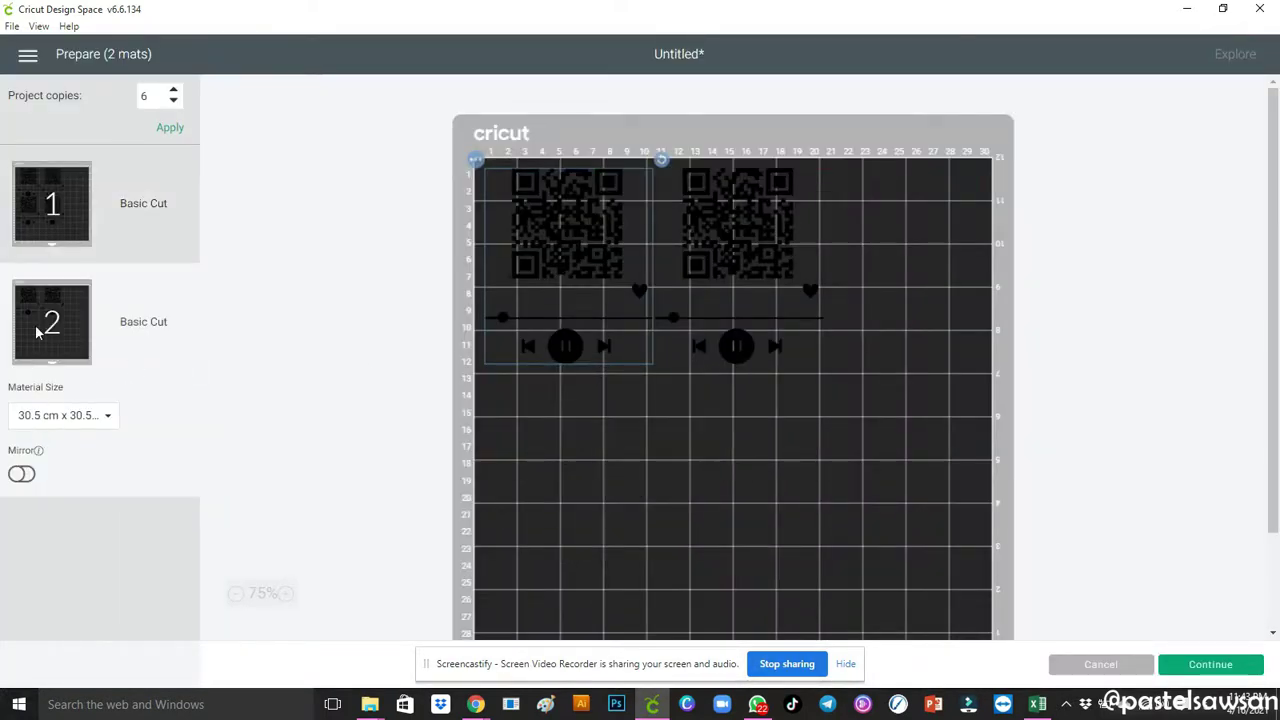
pyautogui.click(475, 160)
pyautogui.click(483, 187)
pyautogui.press('Escape')
pyautogui.click(475, 160)
pyautogui.click(480, 187)
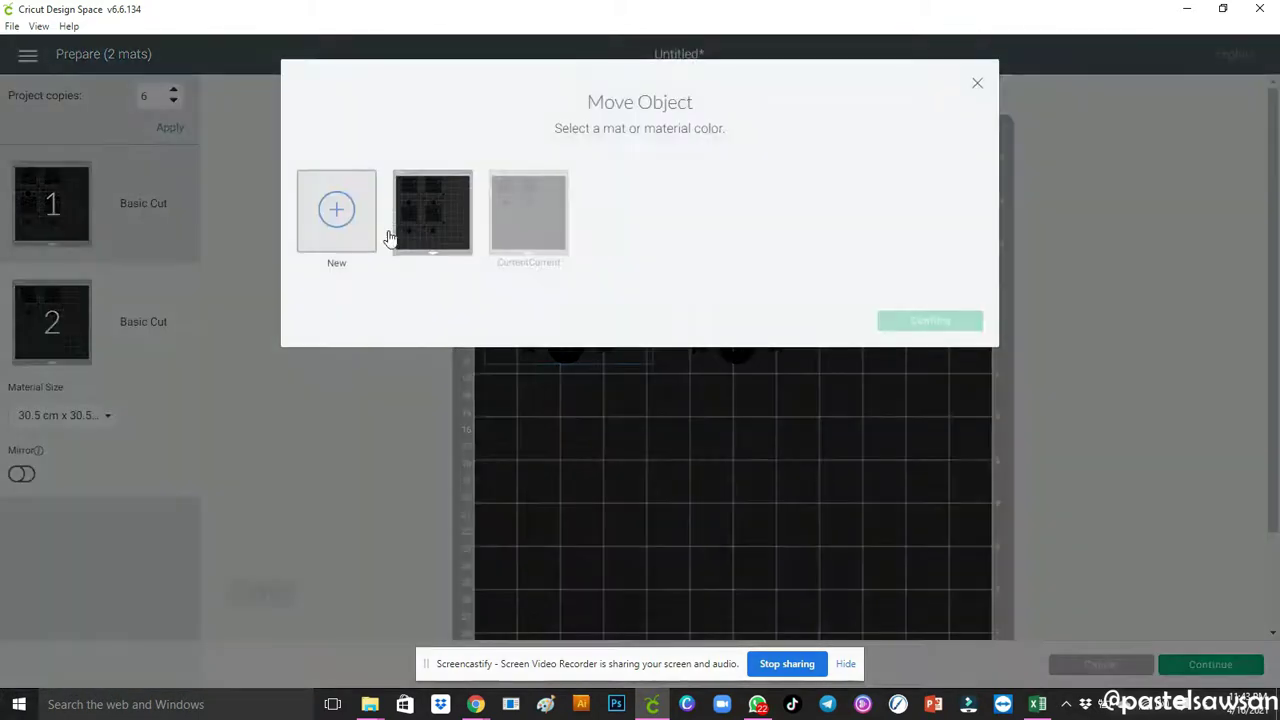
pyautogui.click(410, 230)
pyautogui.click(940, 321)
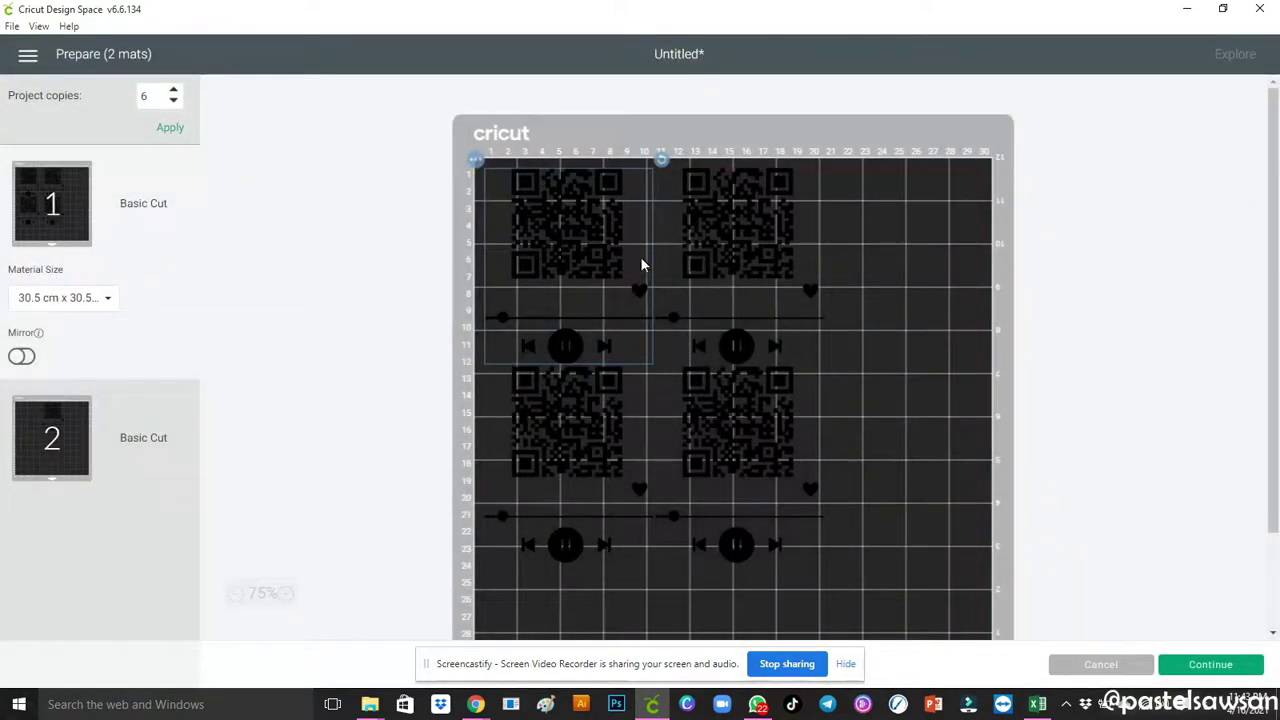
# Place the moved copy in the free space beside mat 1's upper row, and move the remaining mat 2 copy to mat 1.
pyautogui.moveTo(839, 280); pyautogui.dragTo(950, 285)
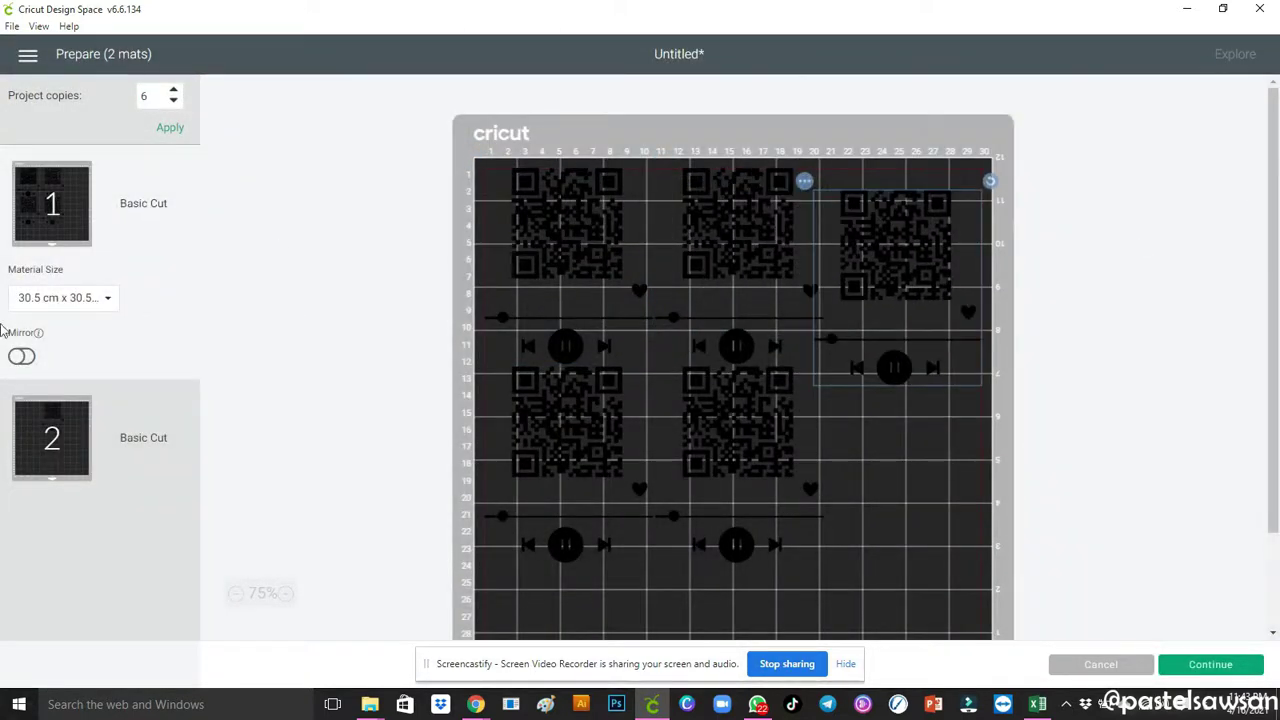
pyautogui.click(85, 430)
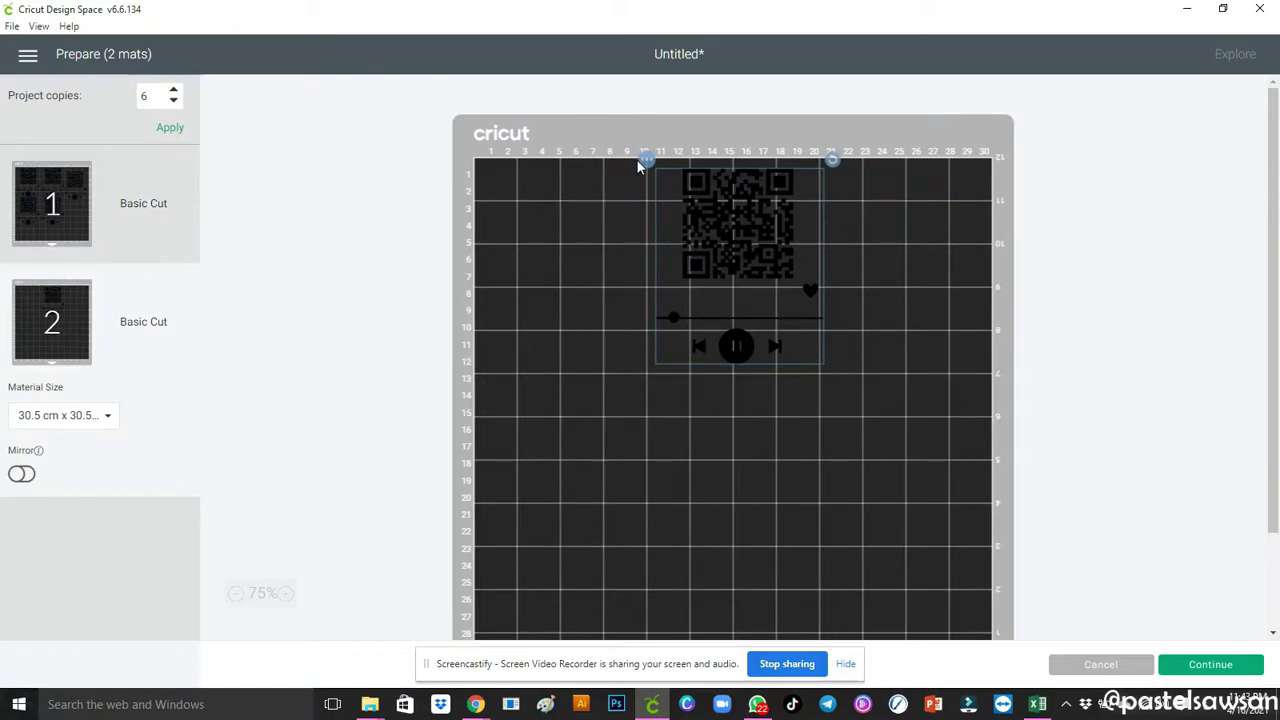
pyautogui.click(647, 160)
pyautogui.click(632, 190)
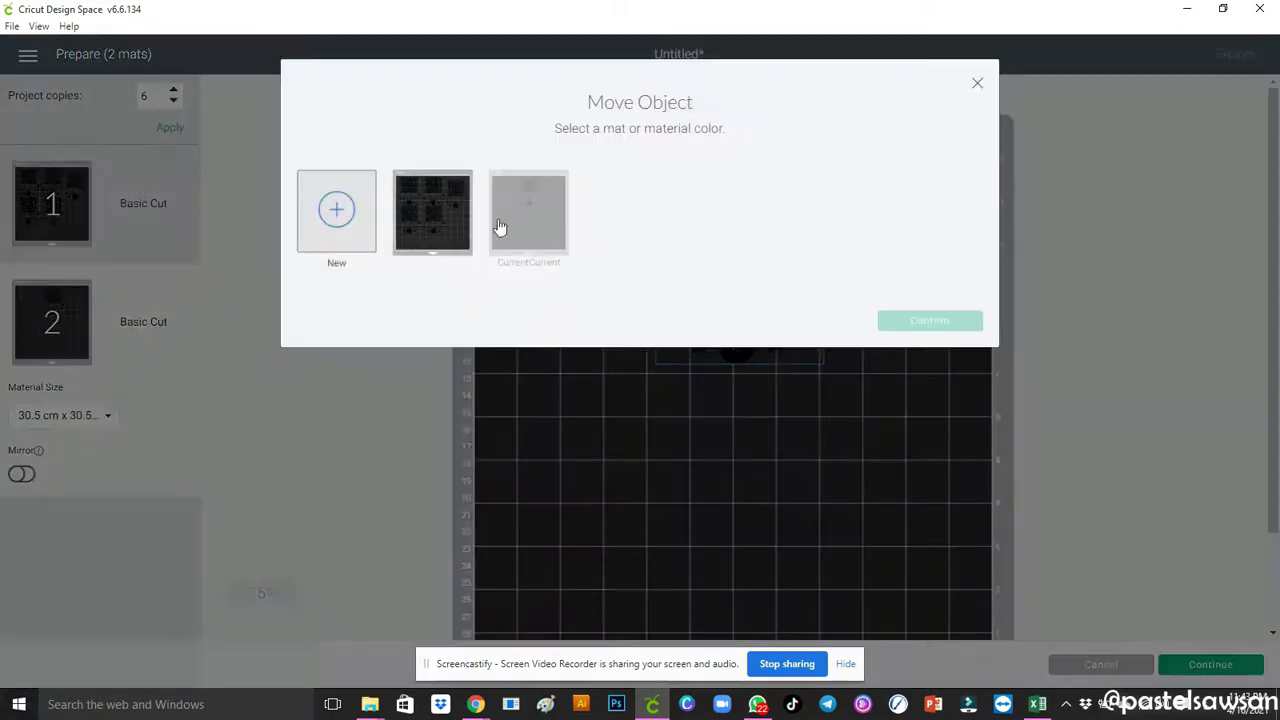
pyautogui.click(462, 214)
pyautogui.click(910, 320)
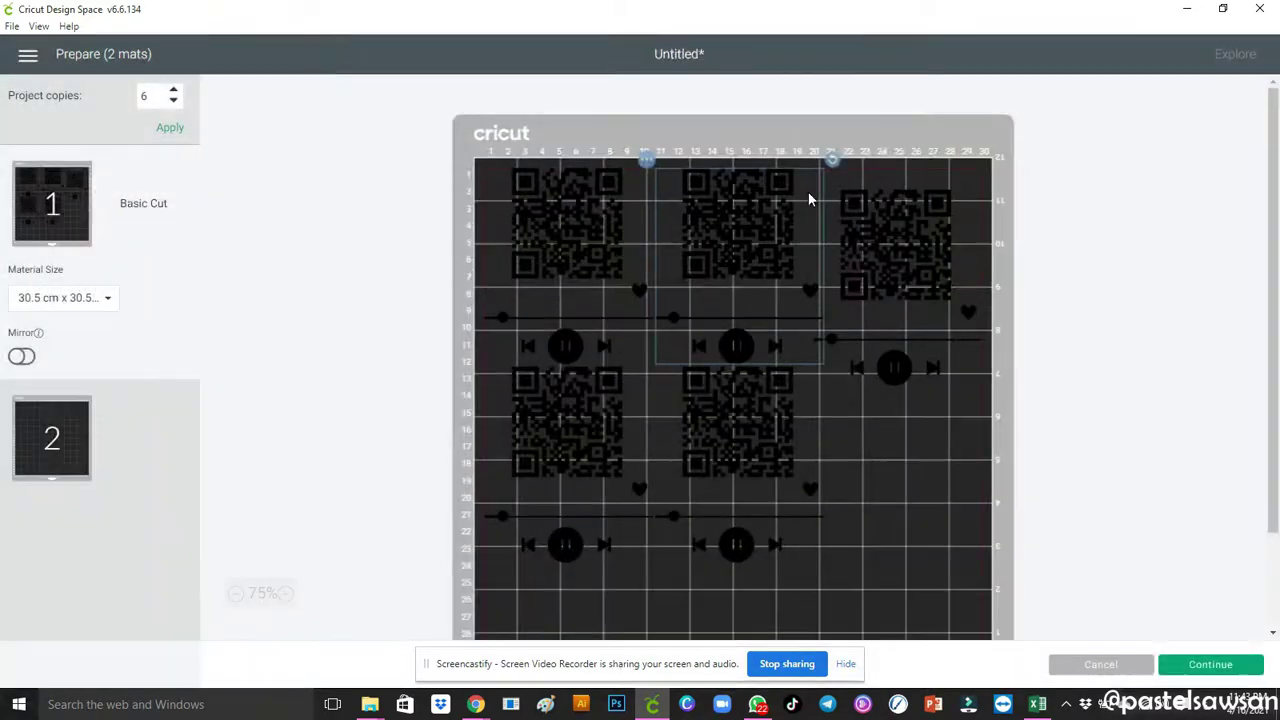
# Place the sixth copy in mat 1's free space beside the second row and continue to the Make stage.
pyautogui.moveTo(808, 191); pyautogui.dragTo(958, 416)
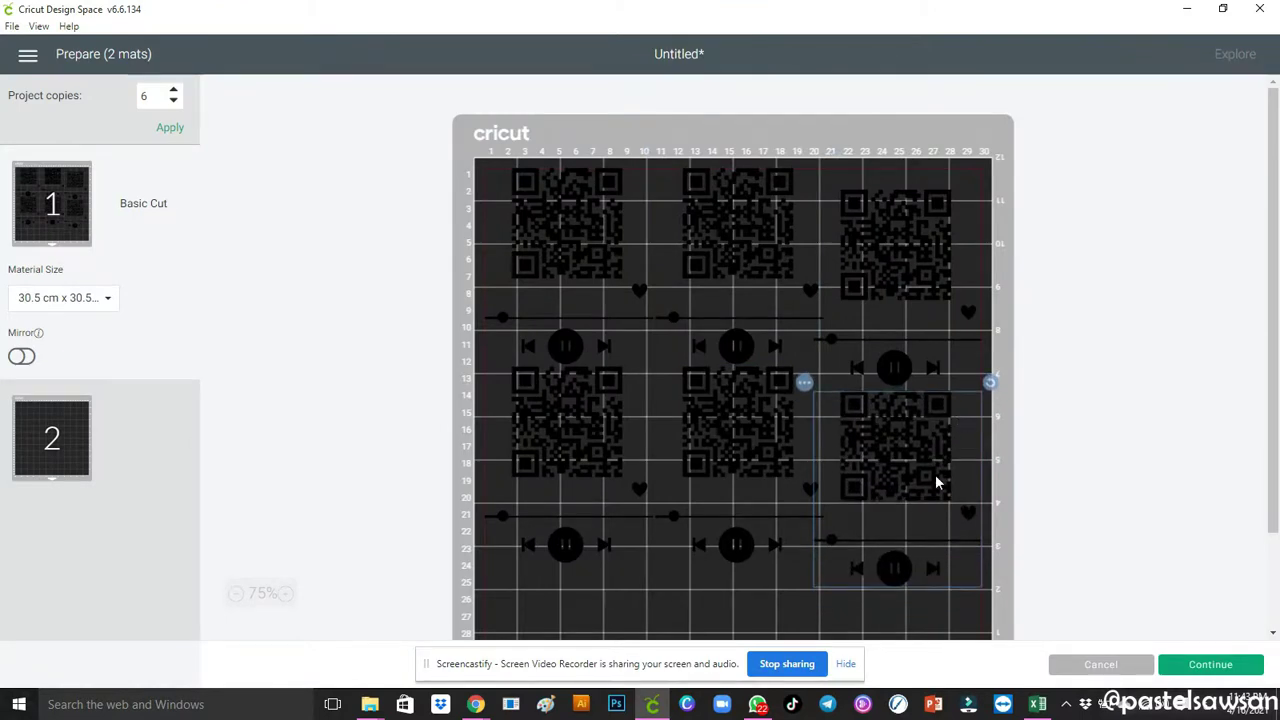
pyautogui.click(1236, 668)
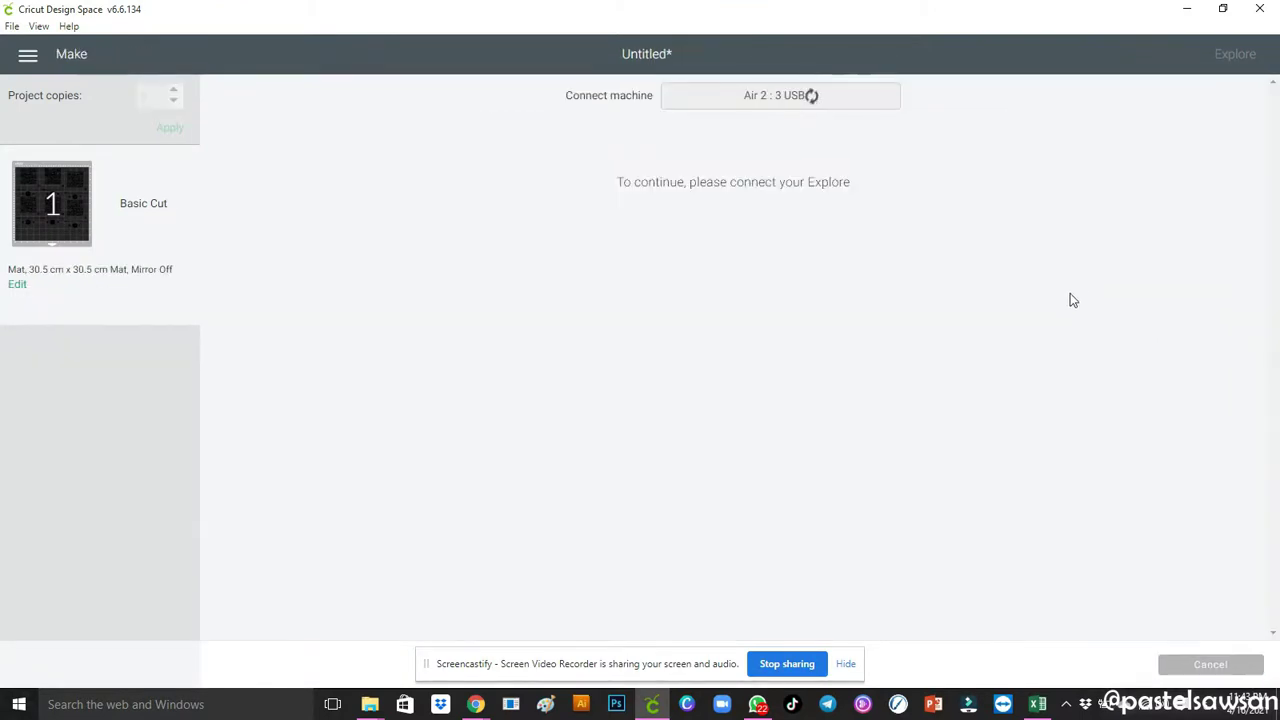